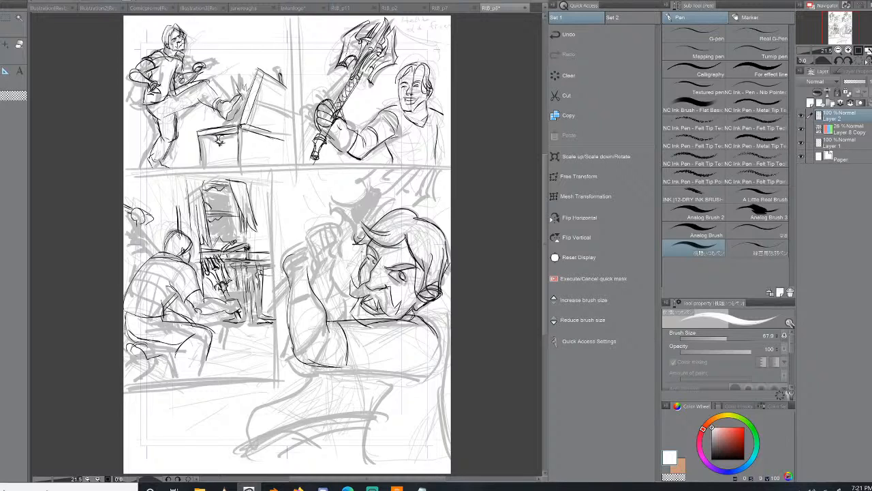
- Ink the jagged weapon head and shards above the bearded man in the large lower-right comic panel
mouse_move(329, 199)
left_mouse_down()
mouse_move(331, 213)
mouse_move(357, 200)
mouse_move(349, 180)
mouse_move(375, 164)
mouse_move(366, 166)
left_mouse_up()
mouse_move(429, 171)
left_mouse_down()
mouse_move(413, 209)
mouse_move(421, 179)
mouse_move(417, 191)
left_mouse_up()
mouse_move(420, 180)
left_mouse_down()
mouse_move(412, 197)
mouse_move(390, 195)
left_mouse_up()
left_click_drag(409, 166, 373, 205)
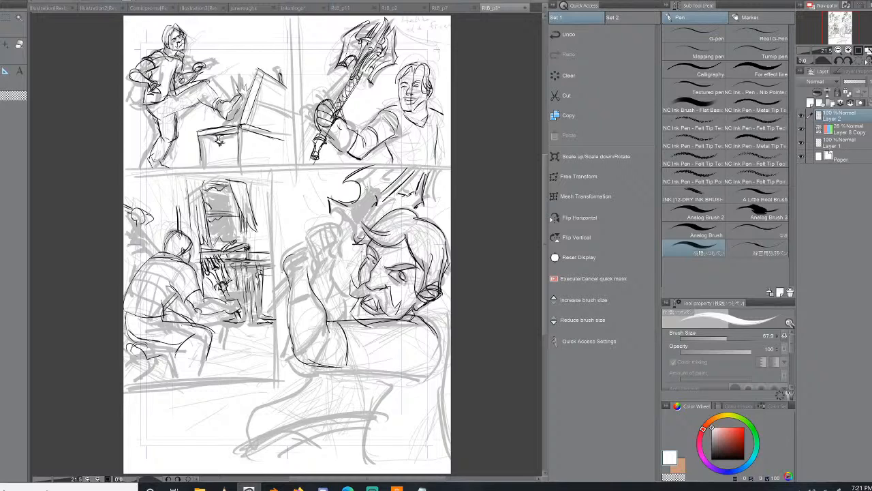
mouse_move(378, 166)
left_mouse_down()
mouse_move(364, 177)
mouse_move(379, 180)
mouse_move(377, 189)
left_mouse_up()
left_click_drag(349, 220, 360, 238)
left_click_drag(345, 209, 318, 225)
- Ink the inner curve of the man's raised forearm down to the elbow and trim the overshooting line
left_click_drag(330, 324, 307, 384)
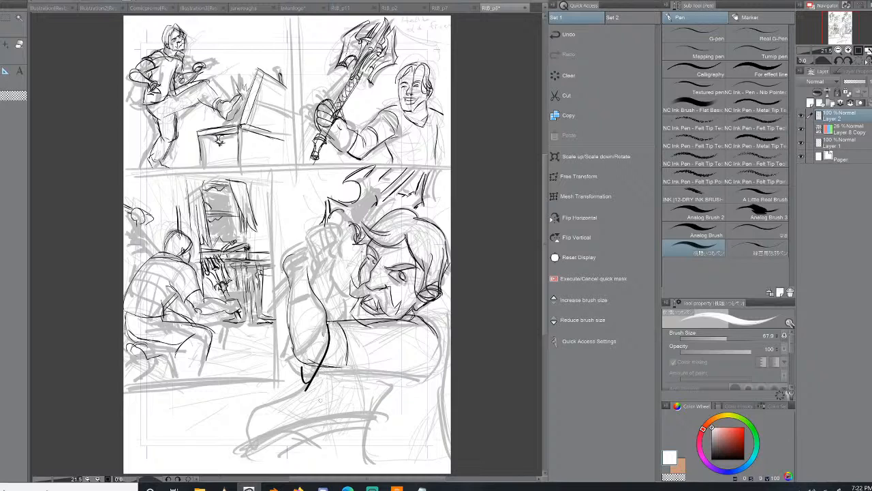
mouse_move(317, 372)
left_mouse_down()
mouse_move(330, 332)
mouse_move(319, 370)
mouse_move(301, 378)
mouse_move(299, 366)
left_mouse_up()
left_click_drag(335, 326, 316, 366)
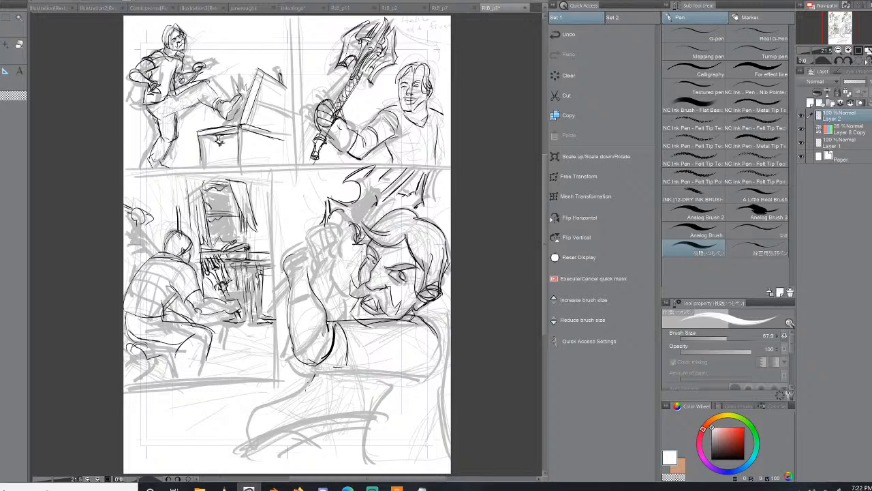
- Ink the wrist and outer contour of the raised forearm, cleaning up stray lines and carrying a heavy line around the elbow
mouse_move(288, 286)
left_mouse_down()
mouse_move(304, 272)
mouse_move(311, 282)
left_mouse_up()
mouse_move(289, 283)
left_mouse_down()
mouse_move(315, 300)
mouse_move(285, 304)
mouse_move(284, 340)
left_mouse_up()
left_click_drag(283, 305, 290, 368)
left_click_drag(296, 327, 299, 331)
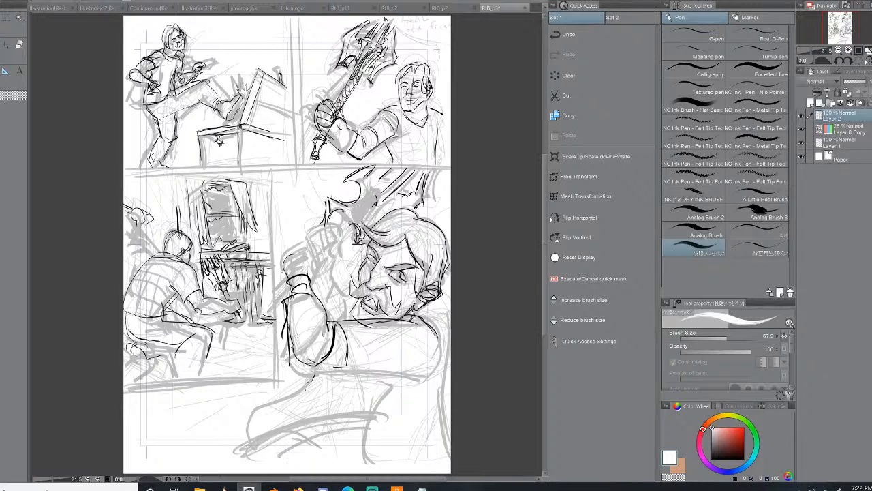
mouse_move(289, 297)
left_mouse_down()
mouse_move(289, 360)
mouse_move(283, 323)
left_mouse_up()
mouse_move(283, 306)
left_mouse_down()
mouse_move(293, 276)
mouse_move(305, 281)
mouse_move(292, 314)
mouse_move(294, 342)
left_mouse_up()
left_click_drag(285, 275, 289, 360)
left_click_drag(284, 326, 293, 365)
left_click_drag(294, 367, 309, 355)
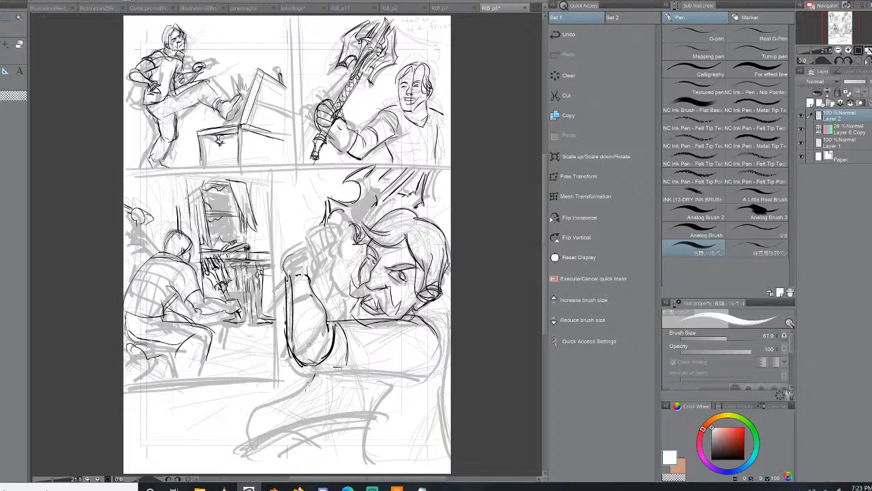
- Ink the back of the man's hand and the clenched fingers gripping the weapon
mouse_move(305, 242)
left_mouse_down()
mouse_move(313, 274)
mouse_move(285, 253)
mouse_move(305, 243)
mouse_move(287, 290)
left_mouse_up()
left_click_drag(304, 256, 319, 231)
mouse_move(324, 233)
left_mouse_down()
mouse_move(330, 244)
mouse_move(336, 222)
mouse_move(337, 244)
mouse_move(332, 229)
mouse_move(318, 246)
left_mouse_up()
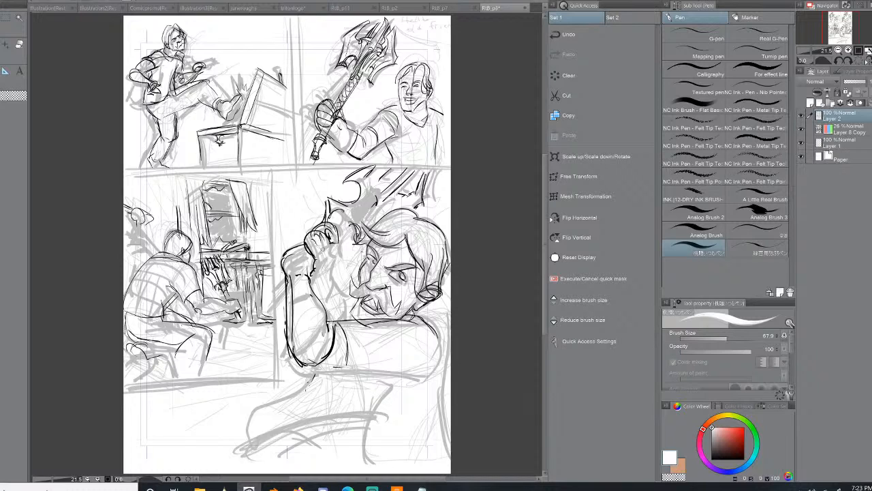
- Complete the weapon's curved blade and refine the lines along the top of the man's hair
mouse_move(376, 200)
left_mouse_down()
mouse_move(362, 212)
mouse_move(377, 198)
mouse_move(369, 197)
left_mouse_up()
mouse_move(415, 212)
left_mouse_down()
mouse_move(380, 217)
mouse_move(420, 217)
left_mouse_up()
left_click_drag(396, 205, 381, 209)
- Switch to File Explorer for the illustration of the staff-bearing woman in water, view it in Clip Studio Paint and close it
left_click(2, 1)
mouse_move(8, 1)
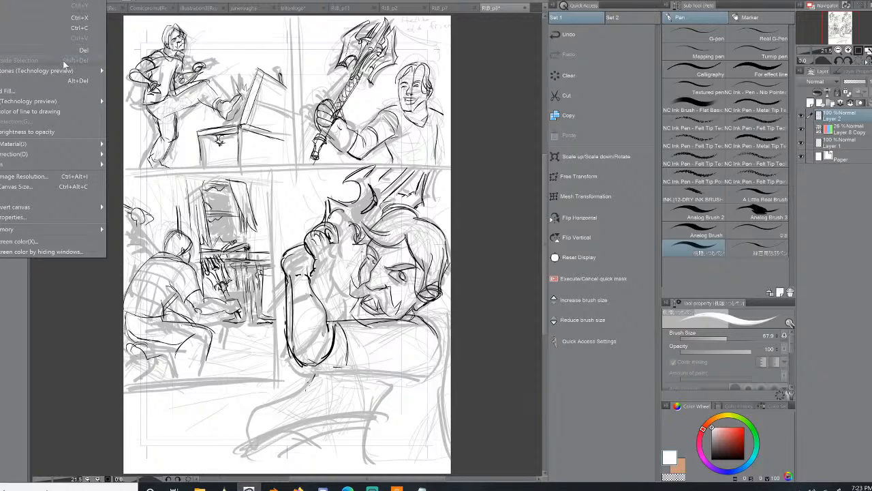
left_click(200, 488)
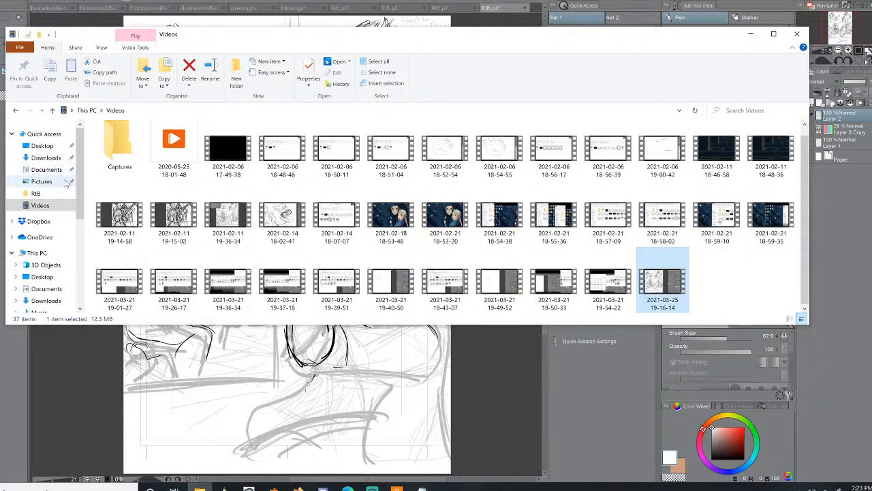
mouse_move(746, 39)
left_mouse_down()
mouse_move(219, 165)
mouse_move(106, 165)
left_mouse_up()
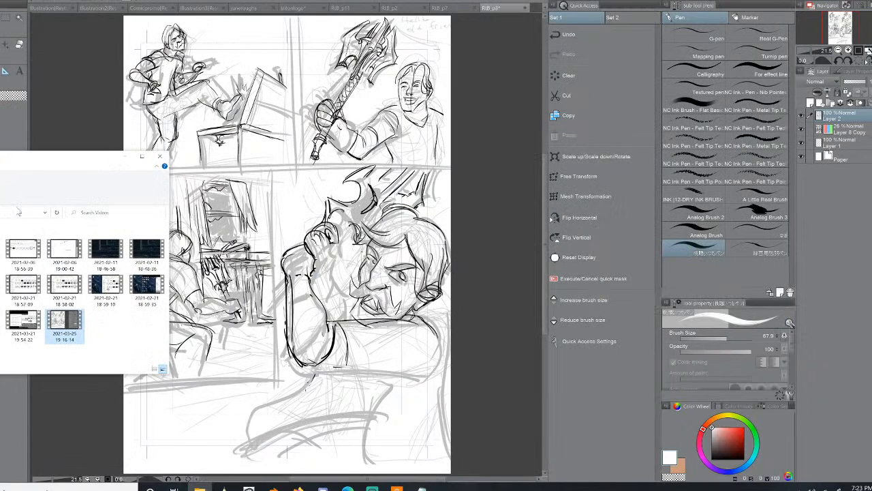
left_click_drag(19, 161, 0, 167)
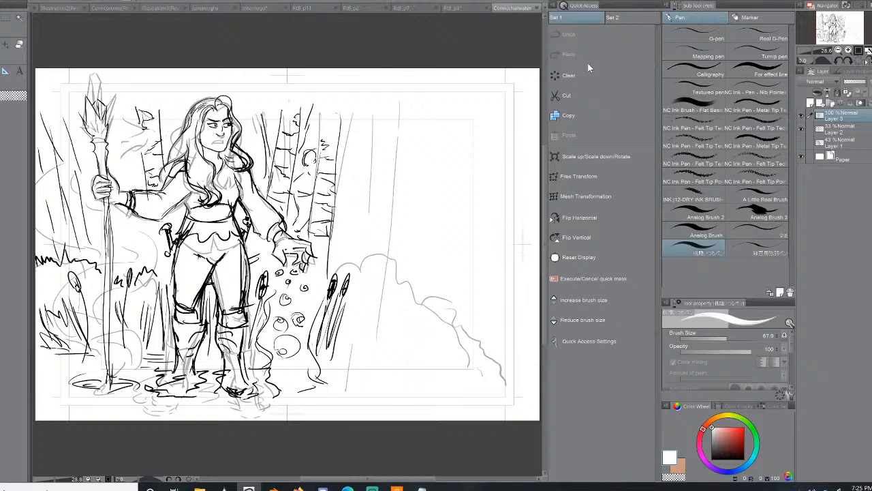
left_click(537, 9)
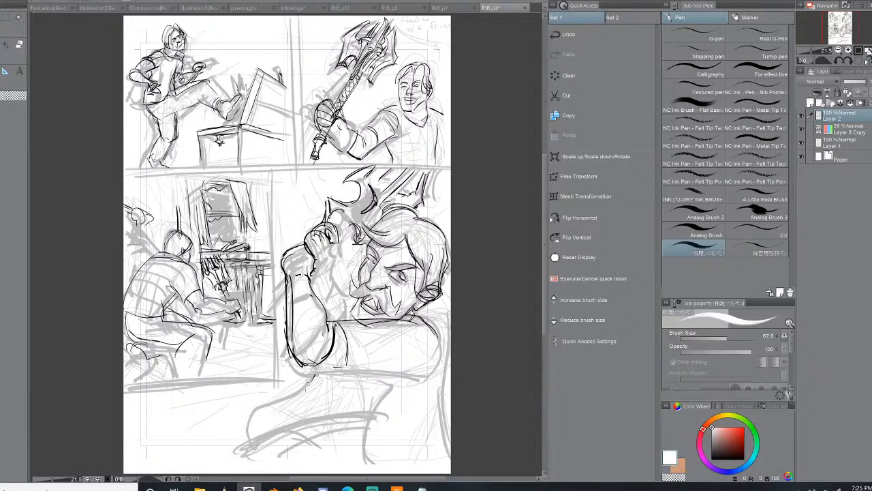
- In the Comicpromo illustration, show Layer 24 and raise the opacity of Layer 28 to 100%
left_click(148, 8)
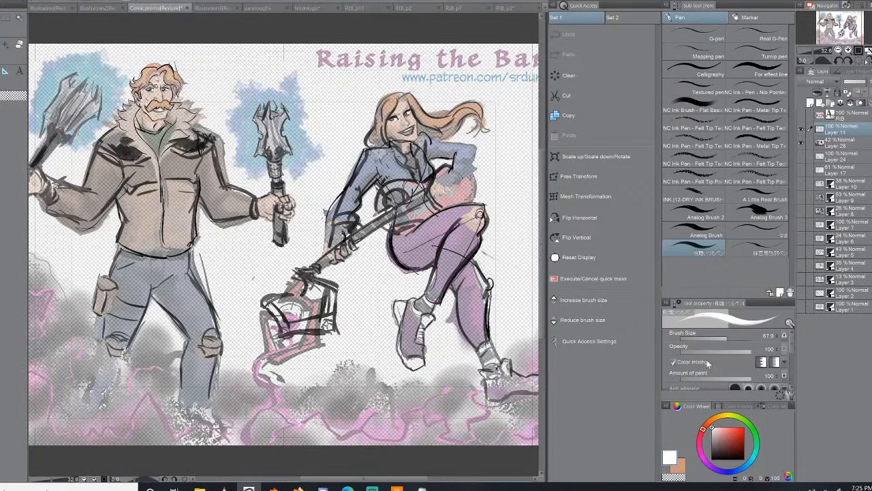
left_click(803, 154)
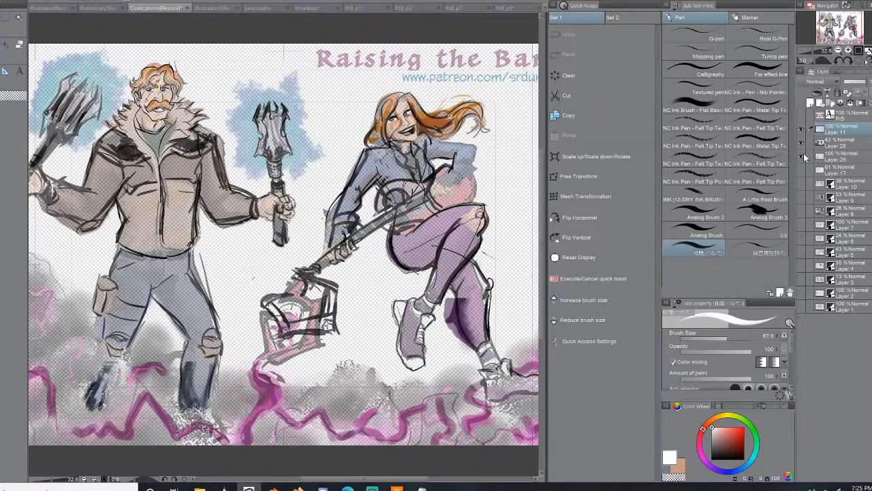
left_click(803, 116)
left_click(801, 115)
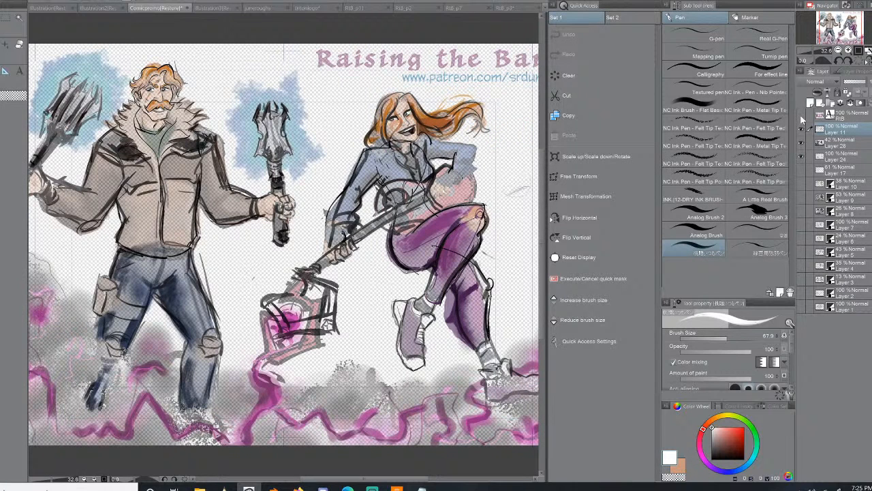
left_click(840, 146)
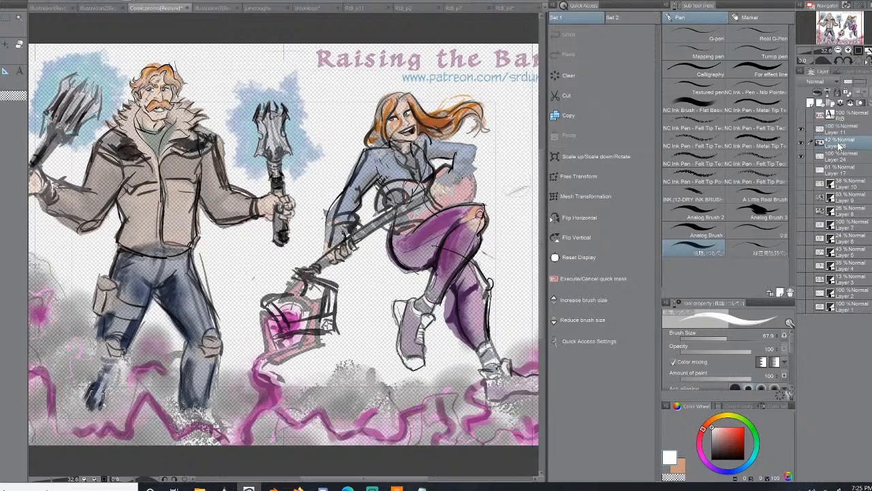
left_click(856, 82)
left_click_drag(856, 82, 869, 82)
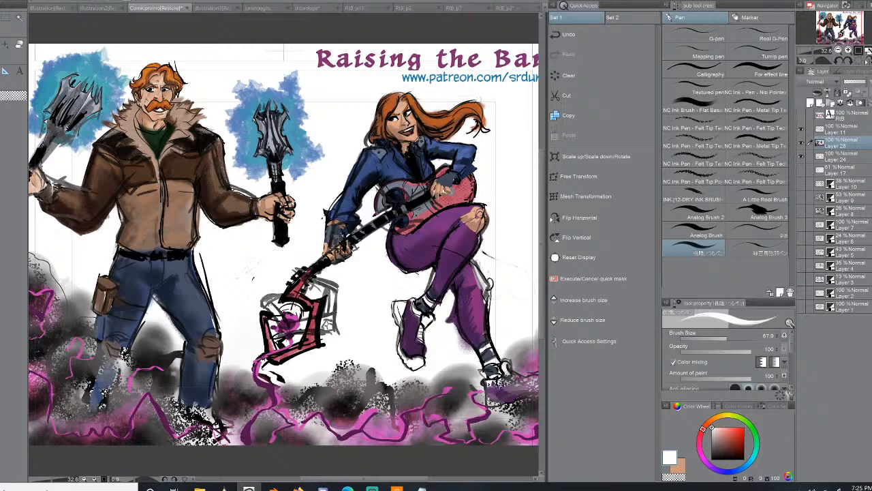
left_click_drag(842, 33, 849, 27)
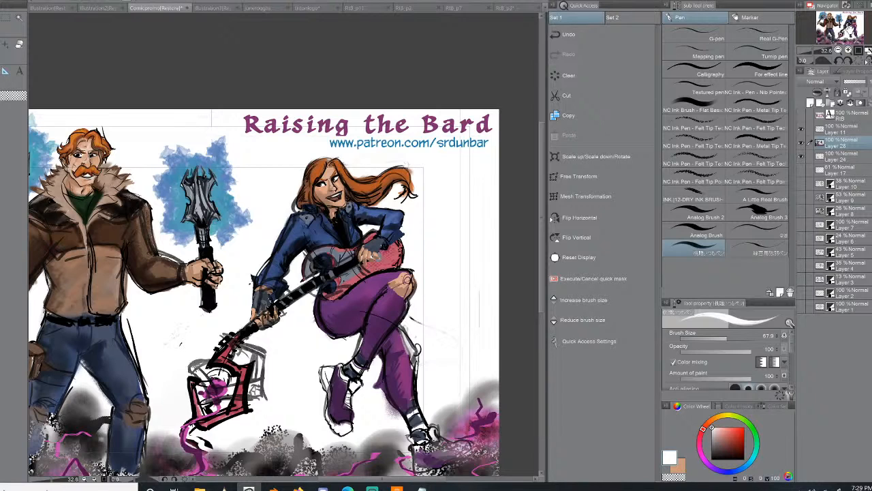
- Look over the full sheet of character sketches in juneroughs and the rough page layout in RtB_p11
left_click(262, 8)
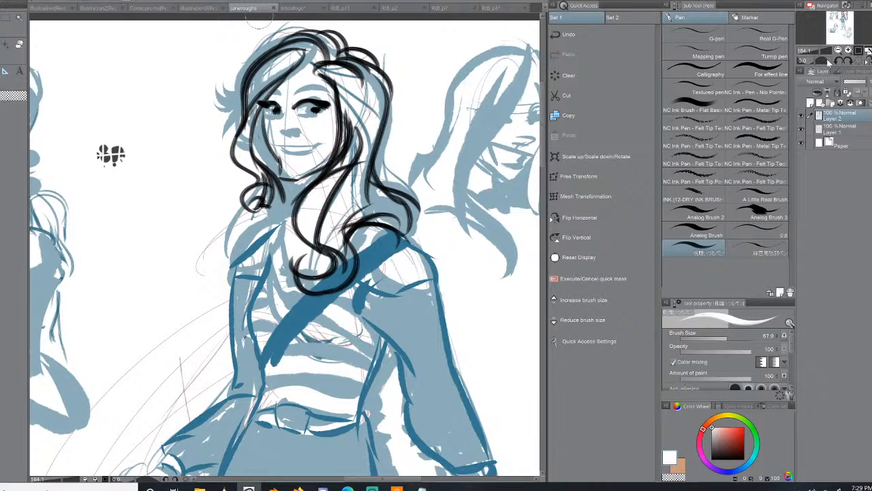
left_click_drag(825, 51, 813, 51)
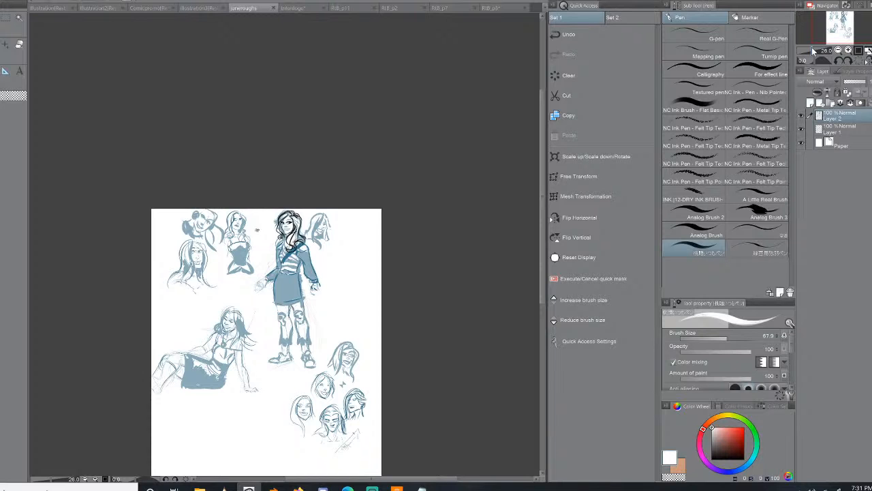
left_click(361, 7)
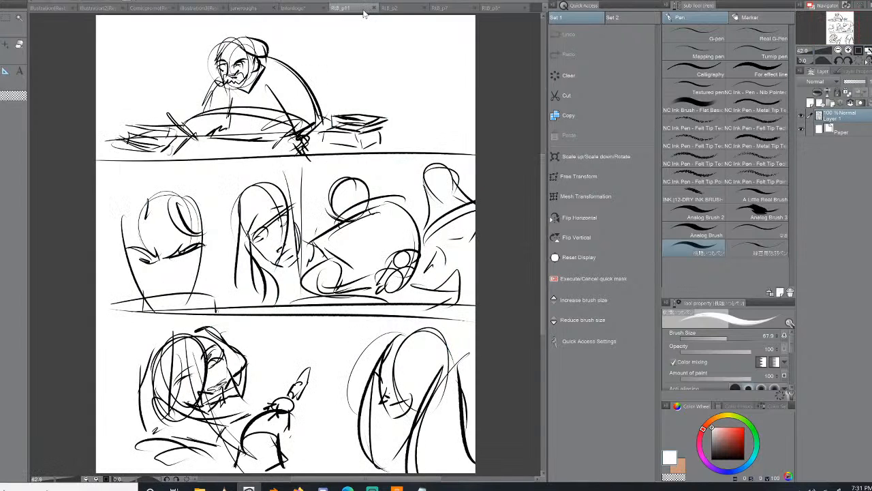
- Delete the Balloon 1 speech balloon layer from the RtB_p2 page
left_click(401, 9)
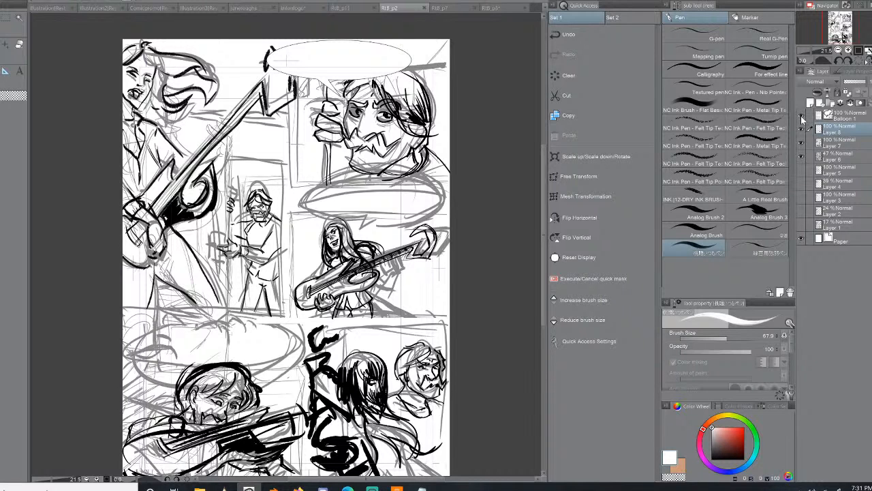
left_click(841, 119)
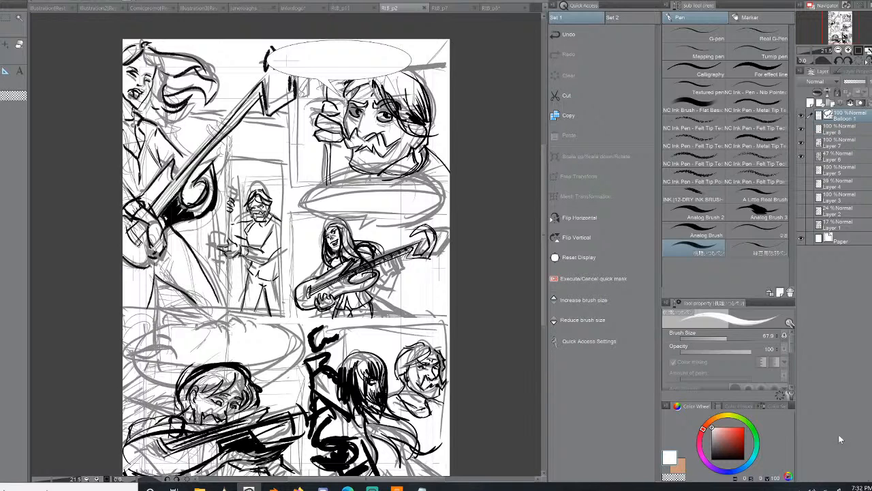
left_click(866, 109)
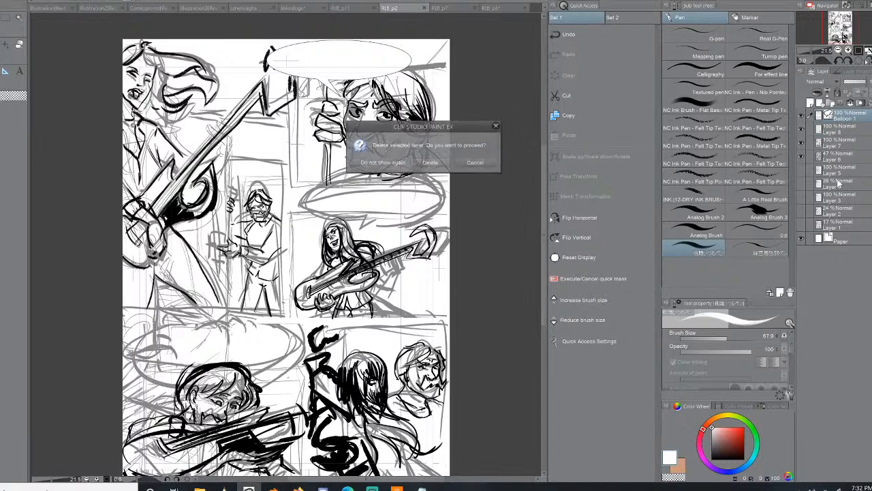
left_click(430, 162)
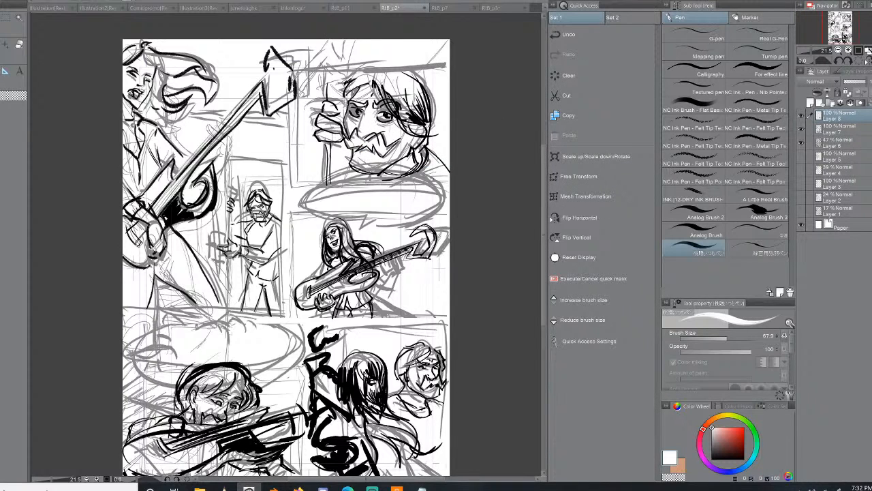
- Try a black test stroke with the Mapping pen at size 5 beside the guitarist panel, and undo it
left_click(709, 56)
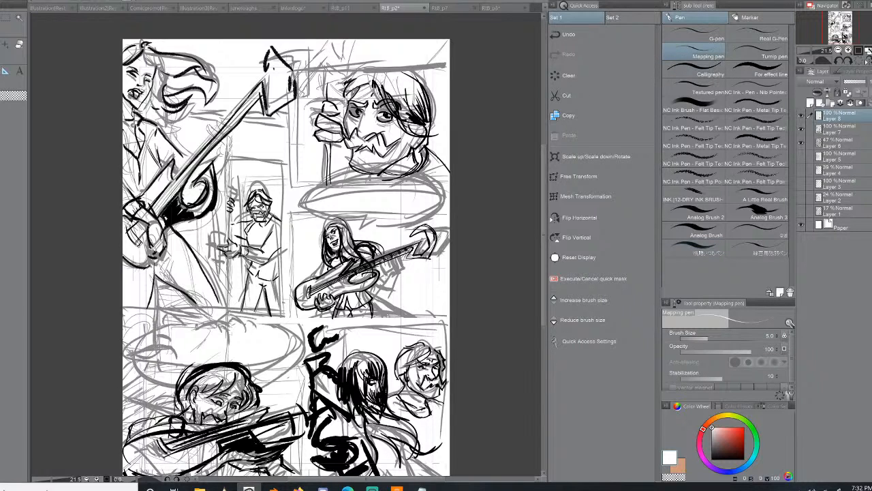
left_click(716, 459)
left_click_drag(429, 283, 412, 312)
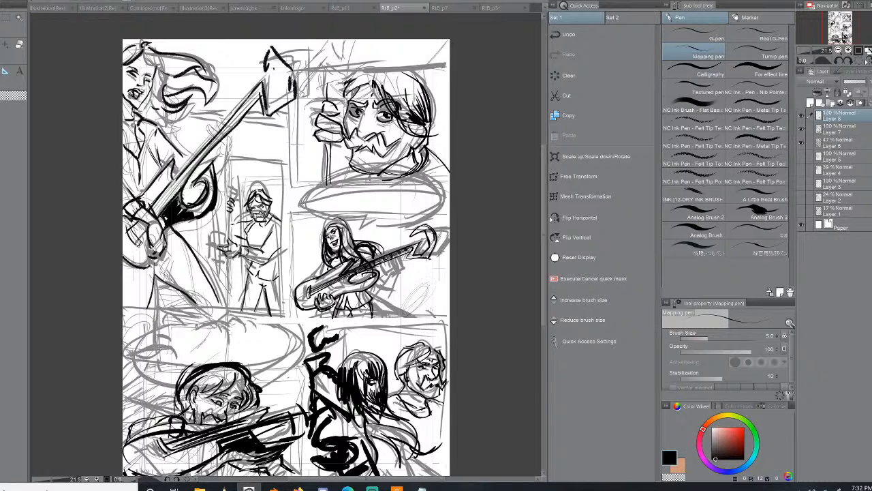
key("ctrl+z")
- Try the Mapping pen at size 47 with two test strokes near the guitarist panel, and undo both
left_click(725, 338)
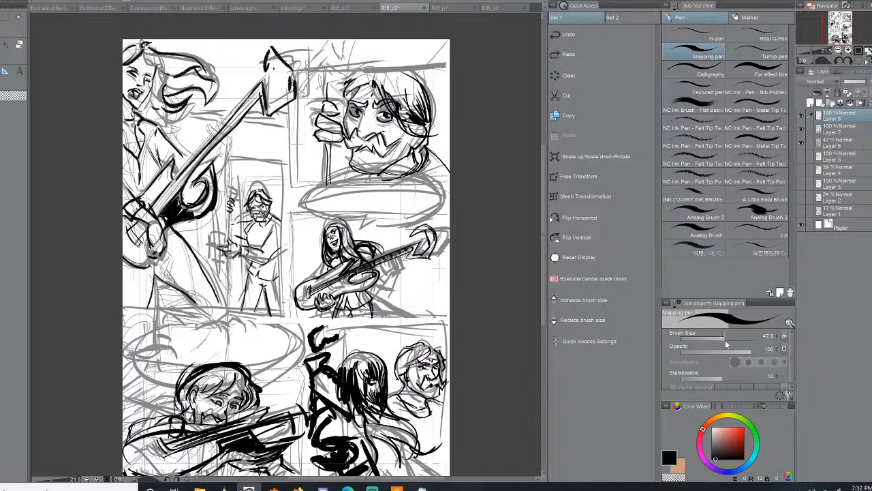
mouse_move(425, 286)
left_mouse_down()
mouse_move(397, 312)
mouse_move(384, 359)
left_mouse_up()
mouse_move(436, 268)
left_mouse_down()
mouse_move(418, 314)
mouse_move(443, 251)
left_mouse_up()
key("ctrl+z")
key("ctrl+z")
- Try the NC Ink Pen Nib Pointed brush at size 31.5 with a test stroke, and undo it
left_click(768, 96)
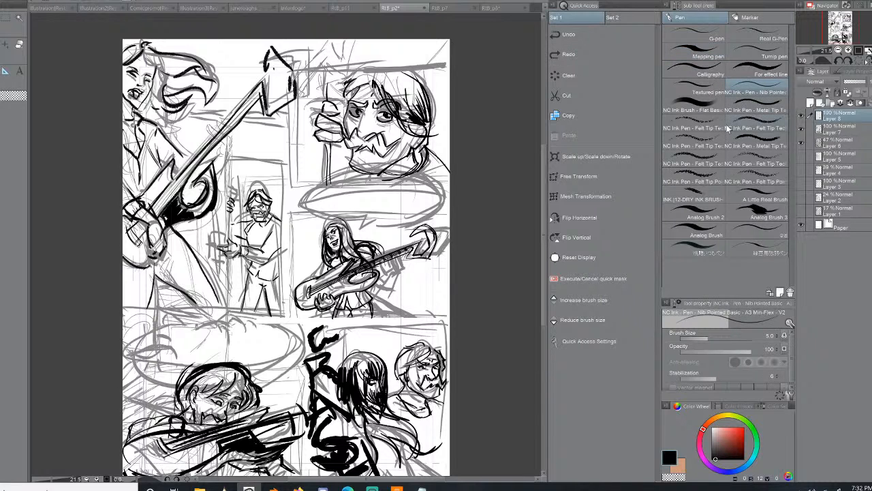
left_click(721, 339)
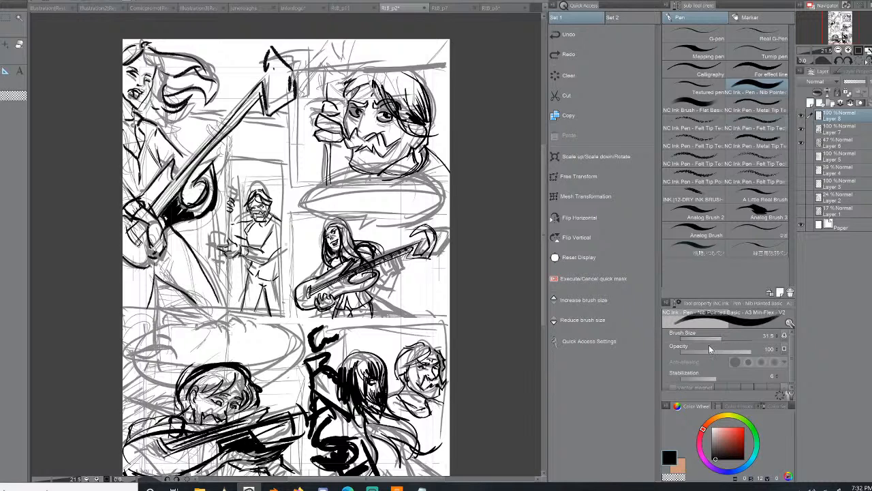
mouse_move(407, 297)
left_mouse_down()
mouse_move(403, 305)
mouse_move(426, 295)
mouse_move(445, 304)
left_mouse_up()
key("ctrl+z")
- Try Analog Brush 2 with a zigzag test stroke beside the guitarist, and undo it
left_click(695, 214)
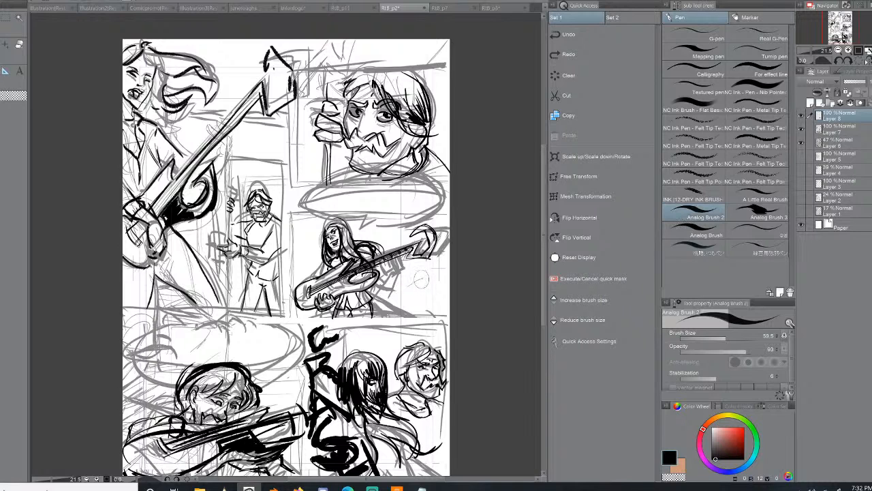
mouse_move(423, 279)
left_mouse_down()
mouse_move(410, 318)
mouse_move(417, 329)
mouse_move(452, 319)
left_mouse_up()
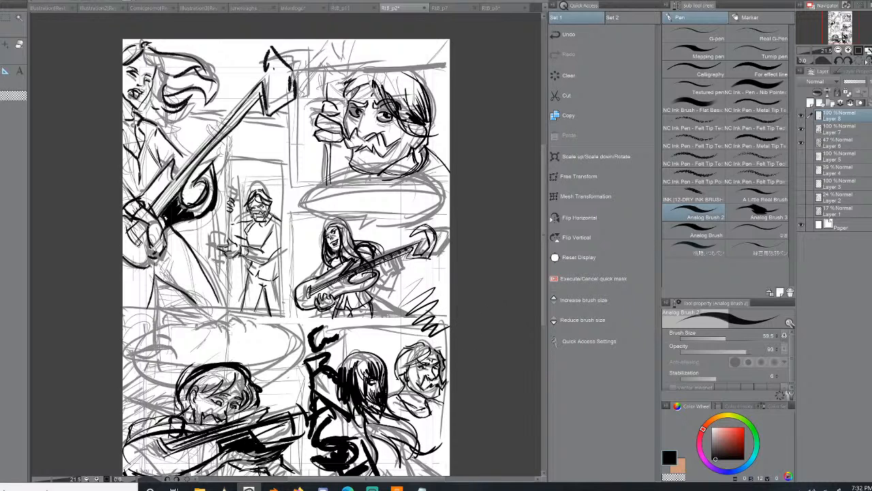
key("ctrl+z")
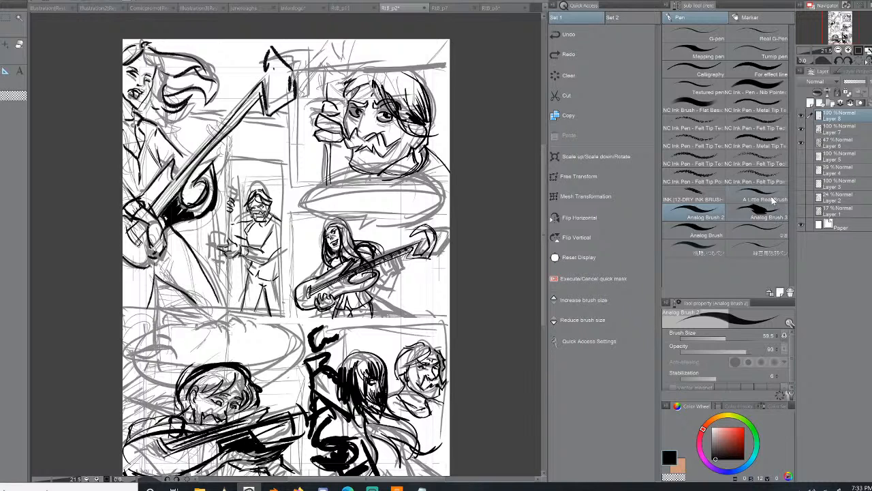
- Try Analog Brush 3 with a zigzag and a short test stroke beside the guitarist, and undo both
left_click(778, 217)
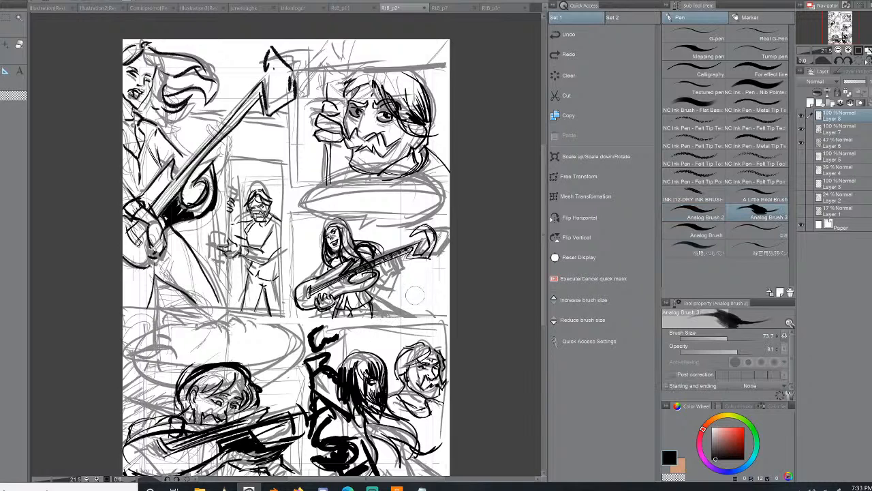
mouse_move(412, 300)
left_mouse_down()
mouse_move(443, 305)
mouse_move(450, 337)
left_mouse_up()
left_click_drag(411, 288, 403, 299)
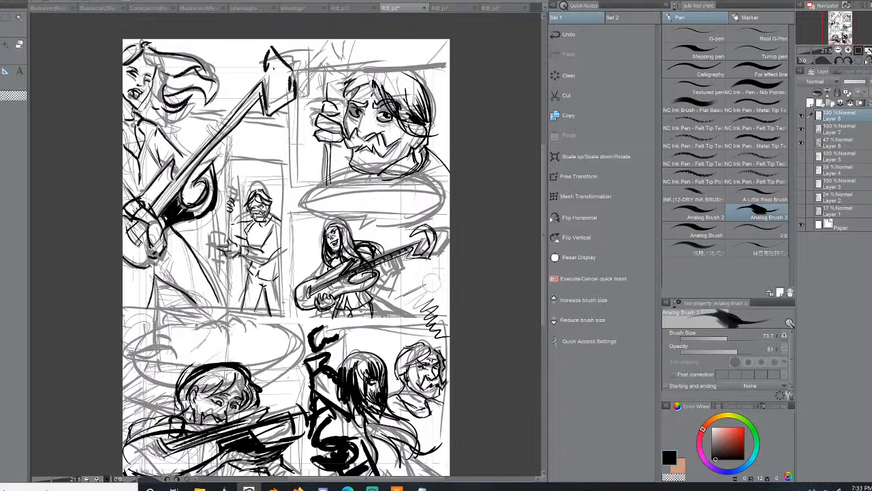
key("ctrl+z")
key("ctrl+z")
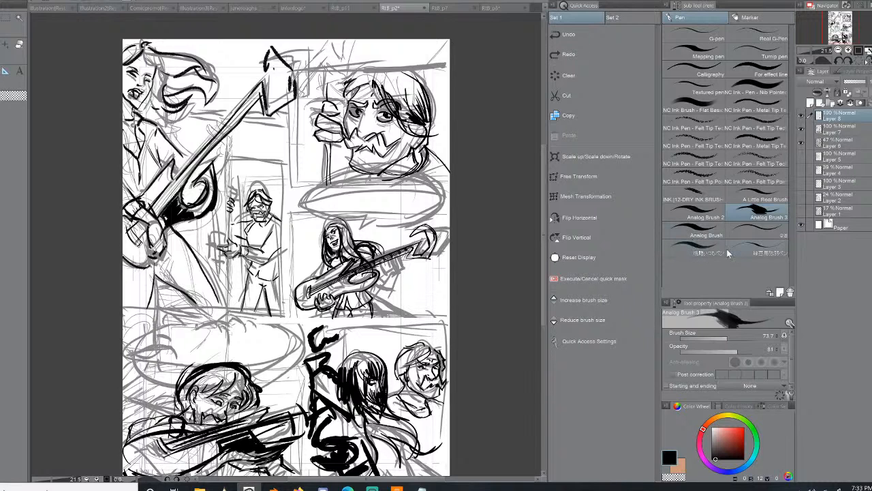
- Try the Japanese-named pen brush listed under Analog Brush with a test stroke beside the guitarist, and undo it
left_click(706, 252)
mouse_move(406, 286)
left_mouse_down()
mouse_move(424, 309)
mouse_move(440, 326)
left_mouse_up()
key("ctrl+z")
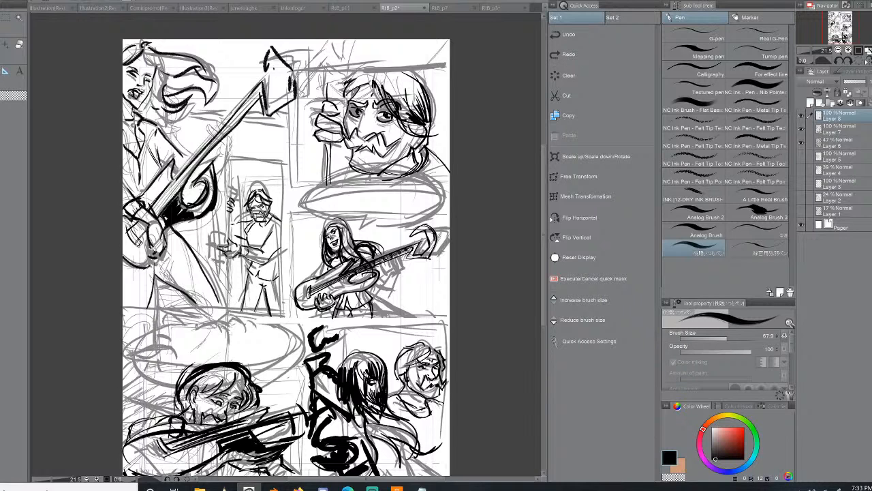
- Try a pencil brush at size 37.6 with a zigzag test stroke beside the guitarist, and undo it
key("p")
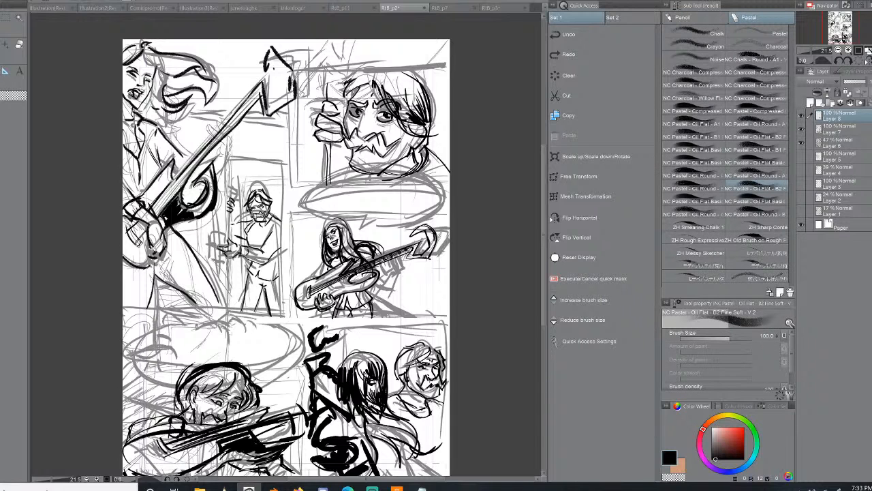
left_click(699, 18)
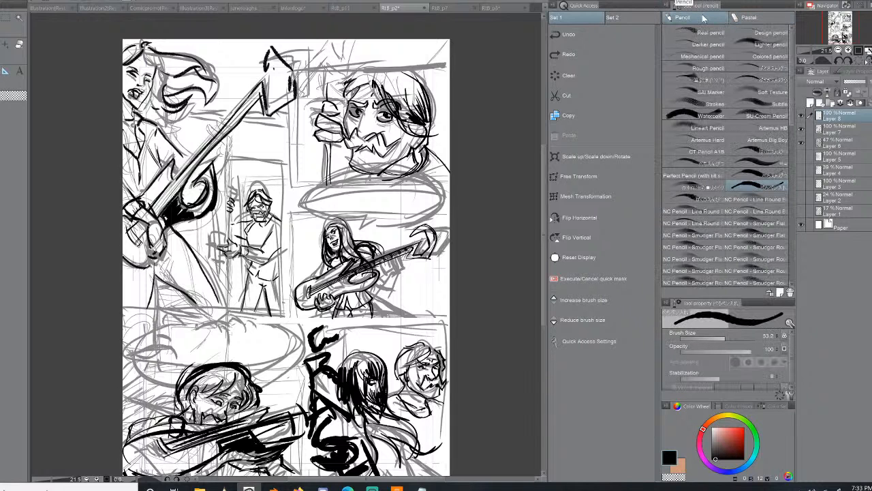
left_click(787, 166)
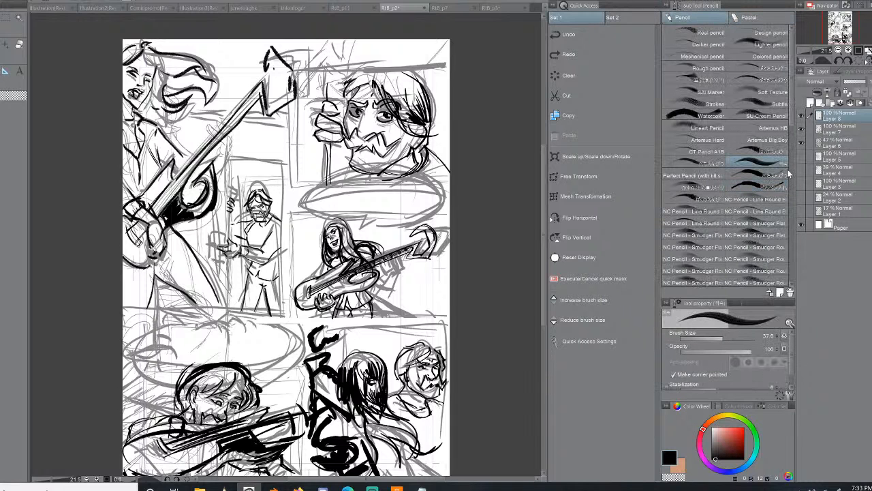
mouse_move(402, 290)
left_mouse_down()
mouse_move(426, 315)
mouse_move(446, 319)
left_mouse_up()
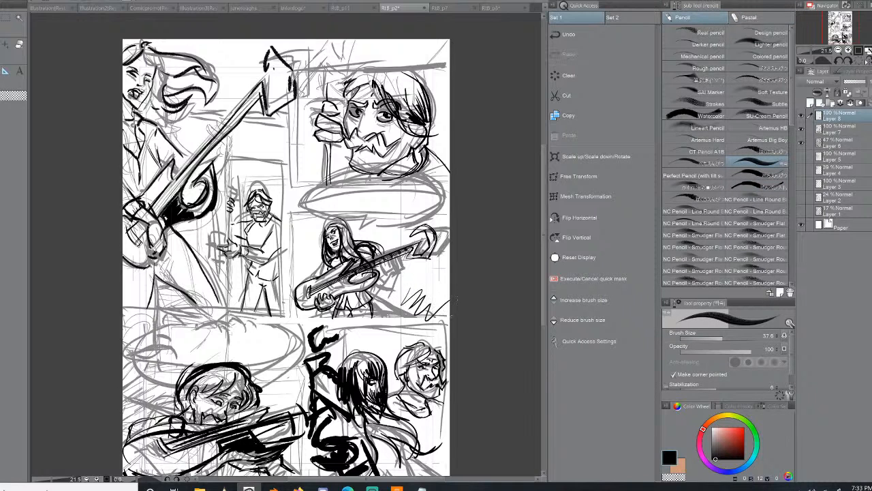
key("ctrl+z")
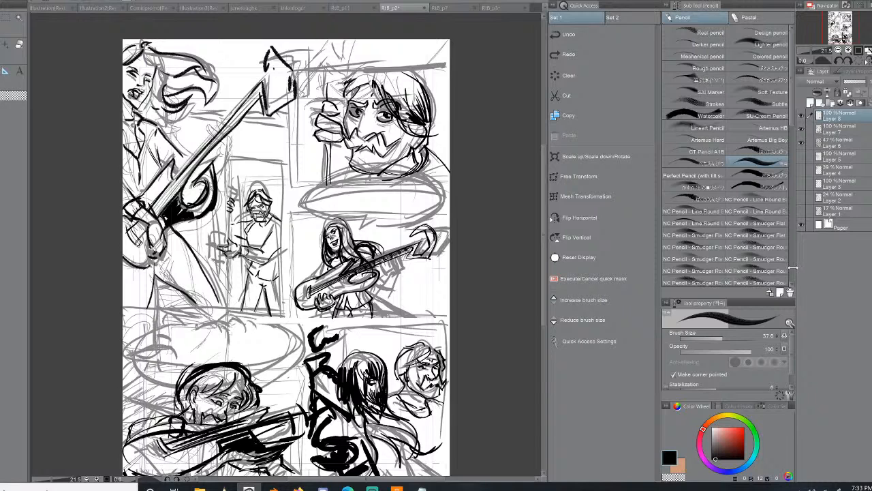
- Try the thin pencil brush listed below Lineart Pencil with a zigzag test stroke beside the guitarist, and undo it
scroll(792, 271, "down", 5)
scroll(792, 272, "down", 3)
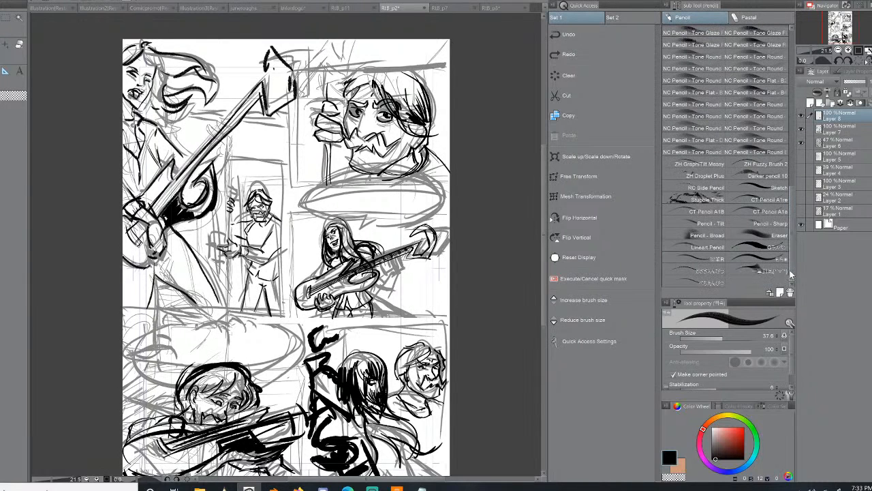
left_click(776, 264)
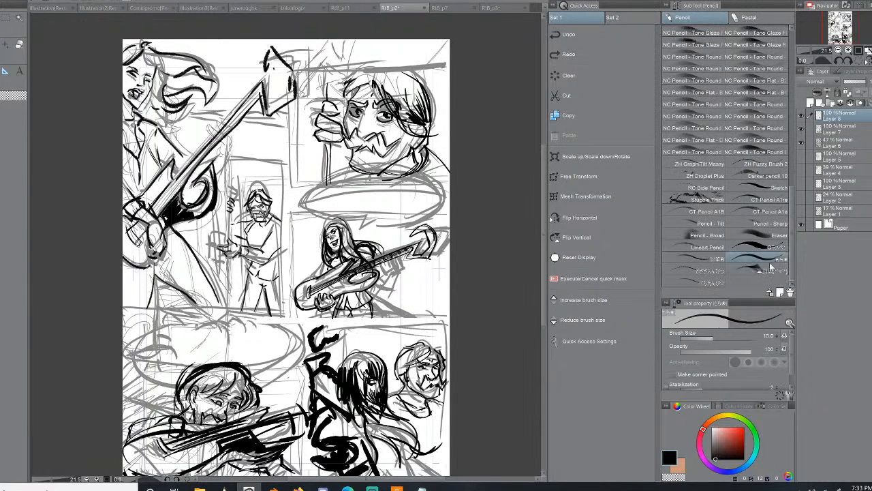
mouse_move(421, 289)
left_mouse_down()
mouse_move(414, 300)
mouse_move(448, 328)
left_mouse_up()
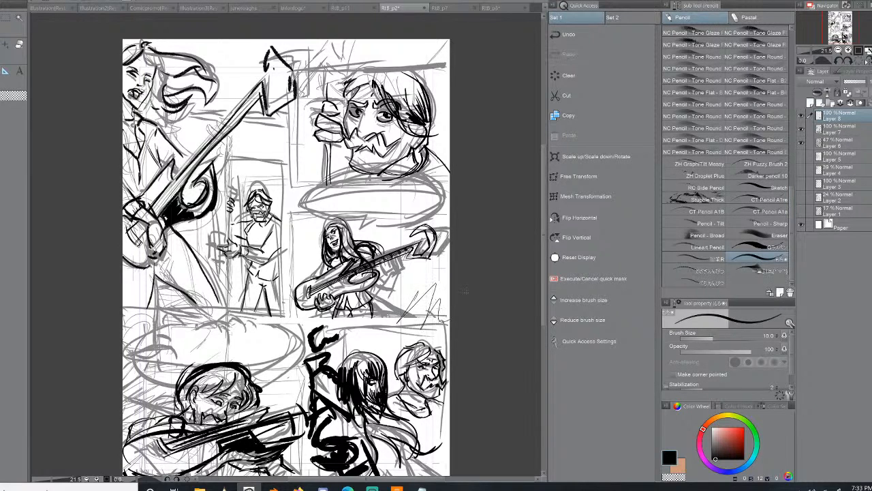
key("ctrl+z")
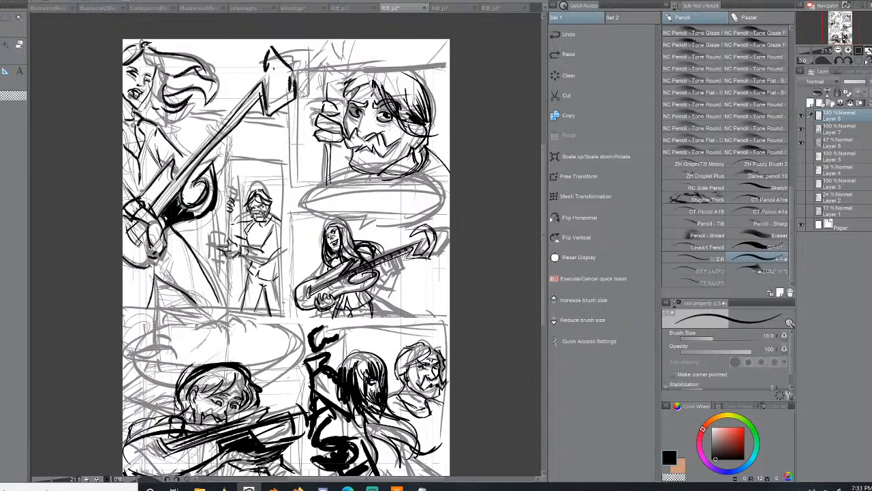
- Choose the Lineart Pencil, undo a test stroke made with it, and set its brush size to 8.7
left_click(708, 250)
mouse_move(394, 303)
left_mouse_down()
mouse_move(406, 285)
mouse_move(441, 285)
left_mouse_up()
key("ctrl+z")
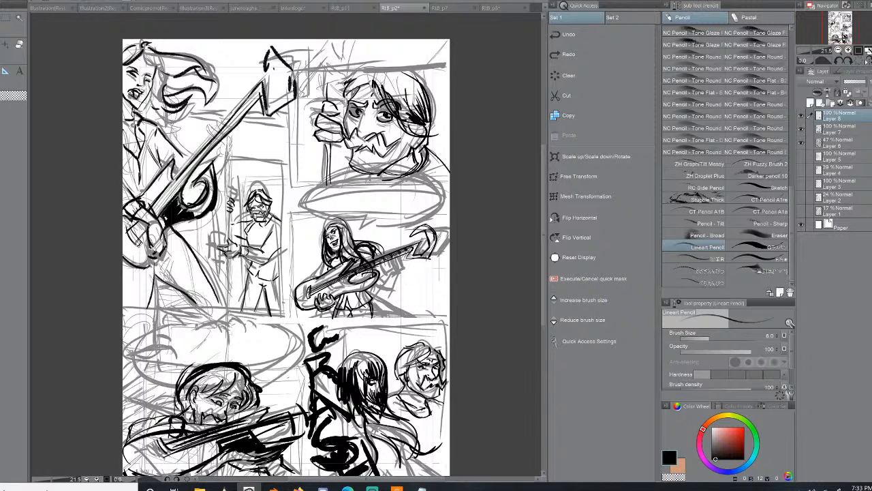
left_click_drag(736, 338, 713, 346)
- Check the contents of Layers 7 and 8 by toggling their visibility, and merge Layer 8 into Layer 7
left_click(803, 135)
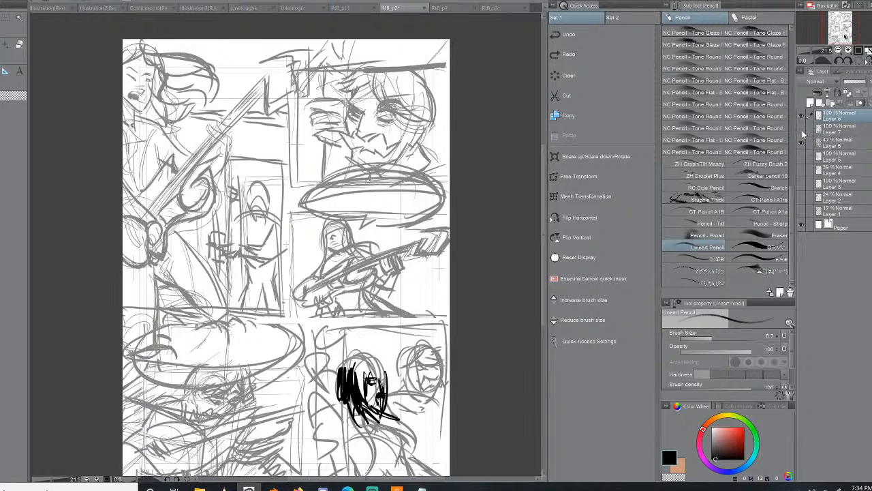
left_click(802, 134)
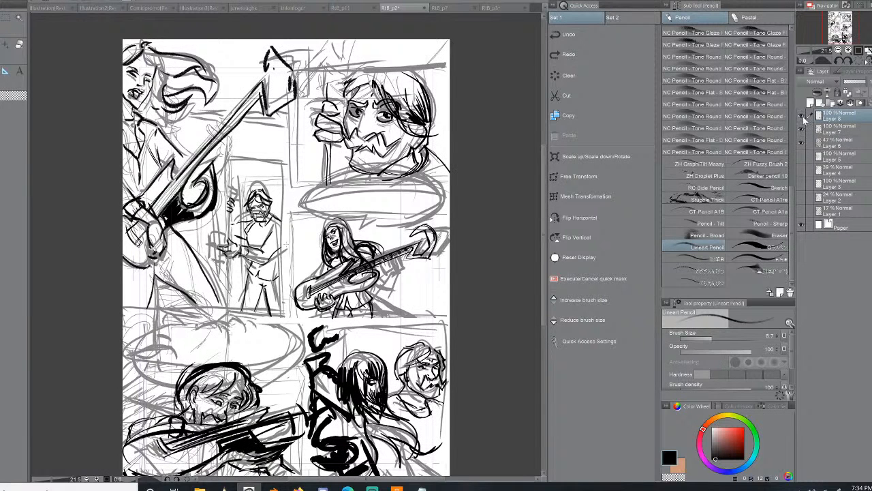
left_click(803, 118)
left_click(803, 121)
left_click(803, 118)
left_click(803, 120)
left_click(850, 103)
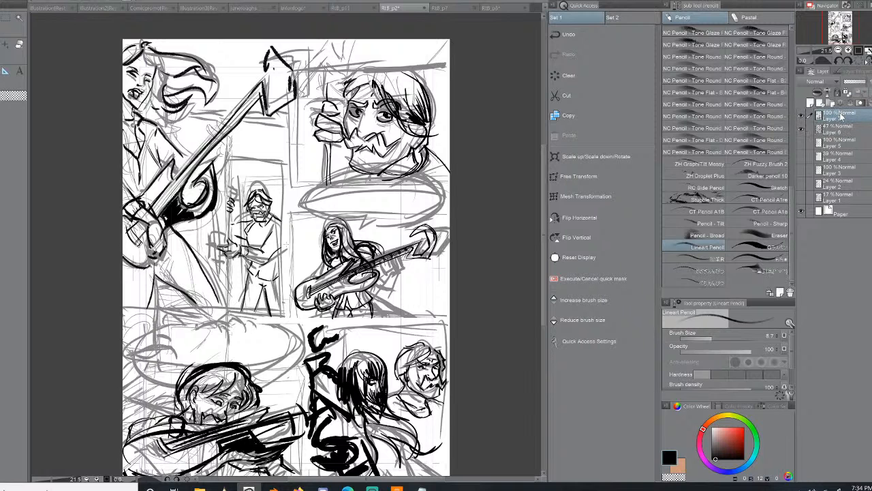
- Compare the inked drawing with and without the rough sketch on Layer 6
left_click(832, 131)
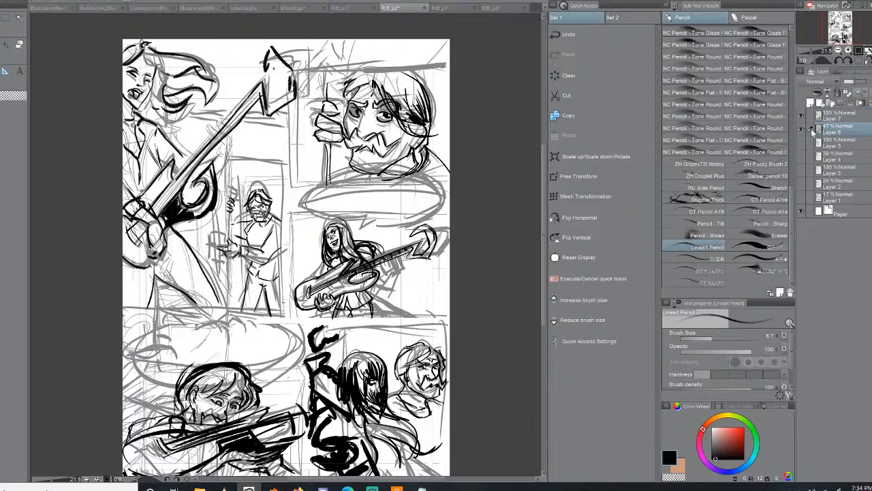
left_click(802, 129)
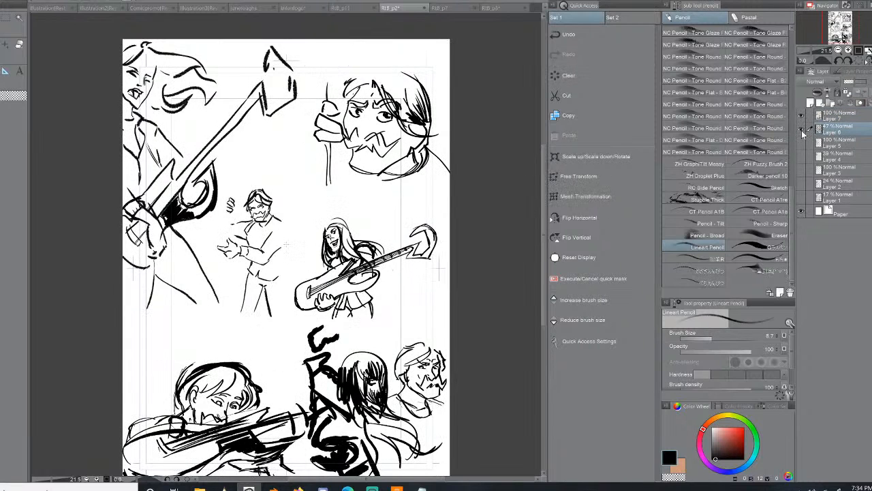
left_click(801, 130)
left_click(801, 131)
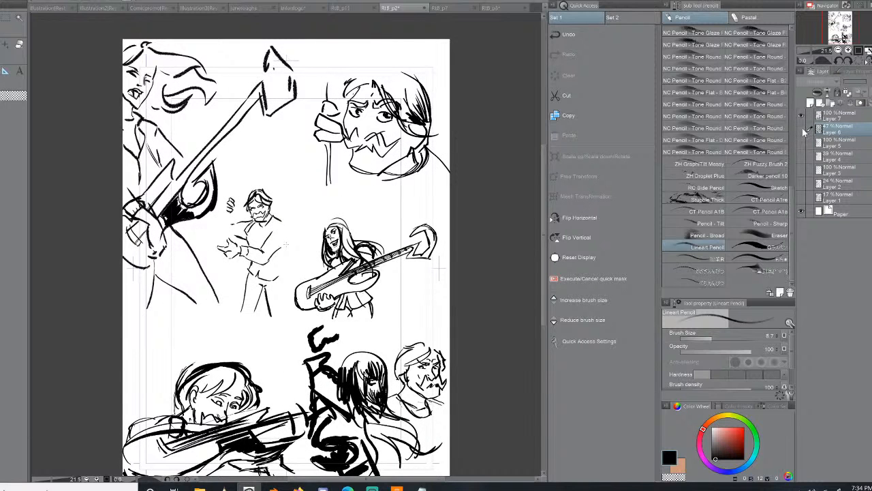
left_click(802, 128)
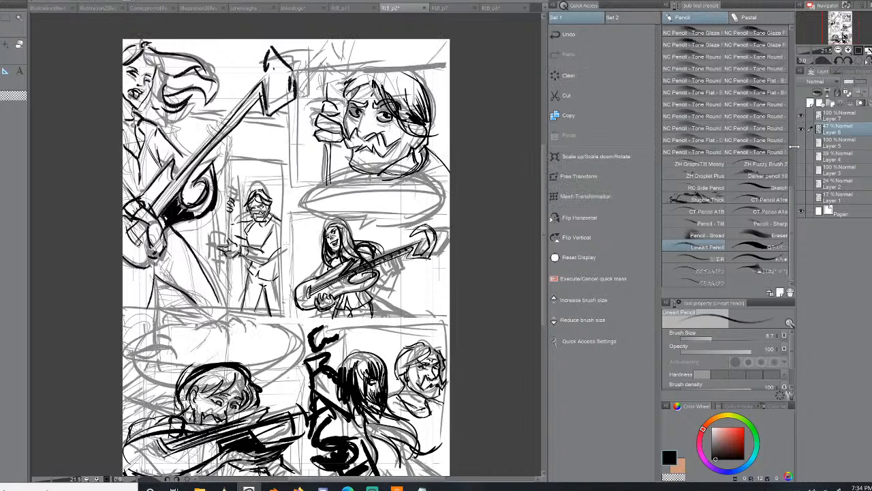
- Add a new layer above Layer 7 and sketch the top edge of the doorway panel around the small standing man
left_click(849, 117)
left_click_drag(857, 84, 869, 83)
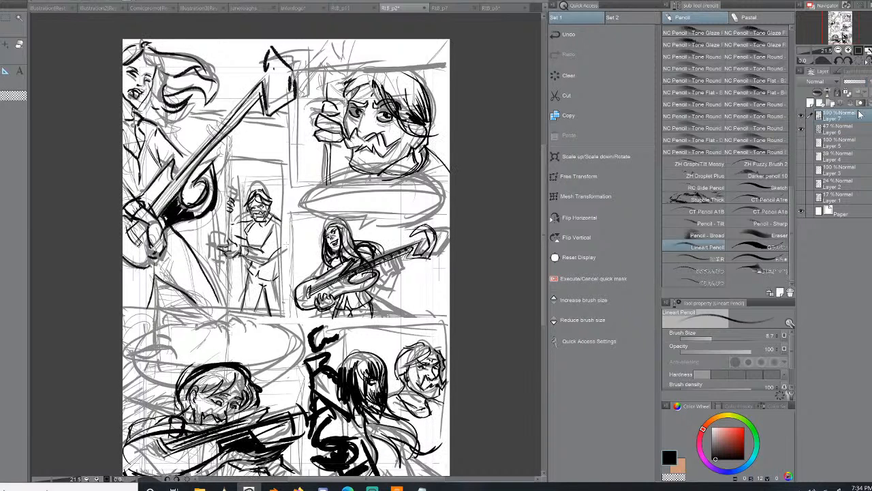
left_click(813, 102)
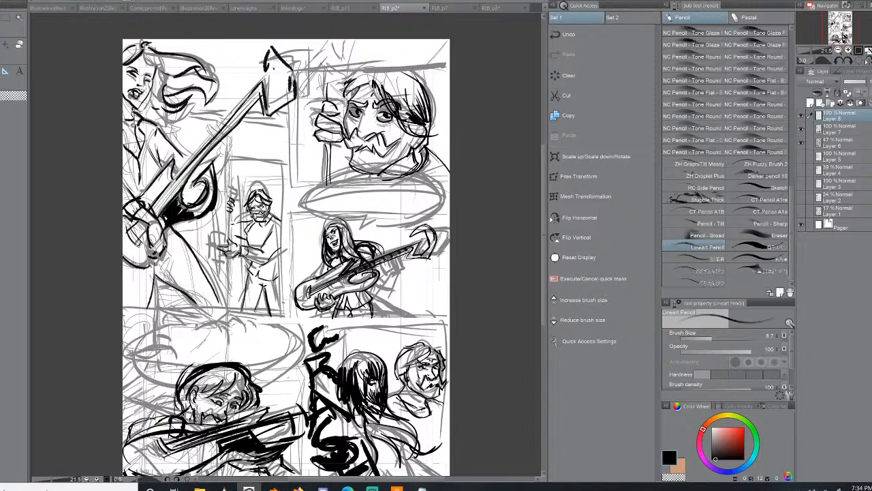
mouse_move(227, 167)
left_mouse_down()
mouse_move(221, 243)
mouse_move(222, 214)
left_mouse_up()
left_click_drag(225, 173, 286, 171)
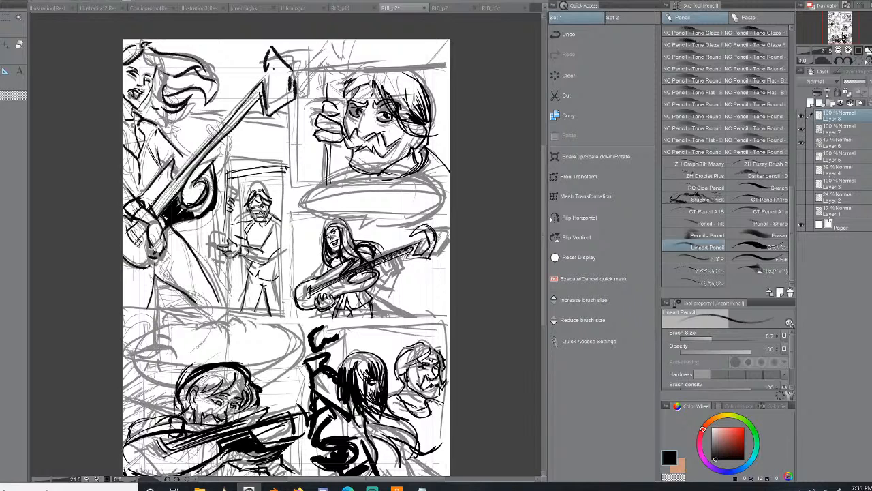
mouse_move(212, 141)
left_mouse_down()
mouse_move(232, 128)
mouse_move(233, 136)
mouse_move(234, 124)
mouse_move(235, 132)
left_mouse_up()
left_click_drag(217, 132, 226, 124)
key("ctrl+z")
key("ctrl+z")
key("ctrl+z")
key("ctrl+z")
key("ctrl+z")
- Sketch the large guitarist's fretting hand and wrist around the guitar neck
mouse_move(218, 136)
left_mouse_down()
mouse_move(228, 144)
mouse_move(238, 134)
left_mouse_up()
left_click_drag(231, 131, 242, 134)
left_click_drag(236, 125, 246, 141)
left_click_drag(231, 136, 241, 158)
mouse_move(224, 156)
left_mouse_down()
mouse_move(230, 171)
mouse_move(229, 162)
left_mouse_up()
left_click_drag(218, 141, 229, 161)
mouse_move(229, 144)
left_mouse_down()
mouse_move(237, 152)
mouse_move(225, 170)
left_mouse_up()
mouse_move(210, 168)
left_mouse_down()
mouse_move(218, 173)
mouse_move(210, 162)
left_mouse_up()
left_click_drag(201, 155, 215, 164)
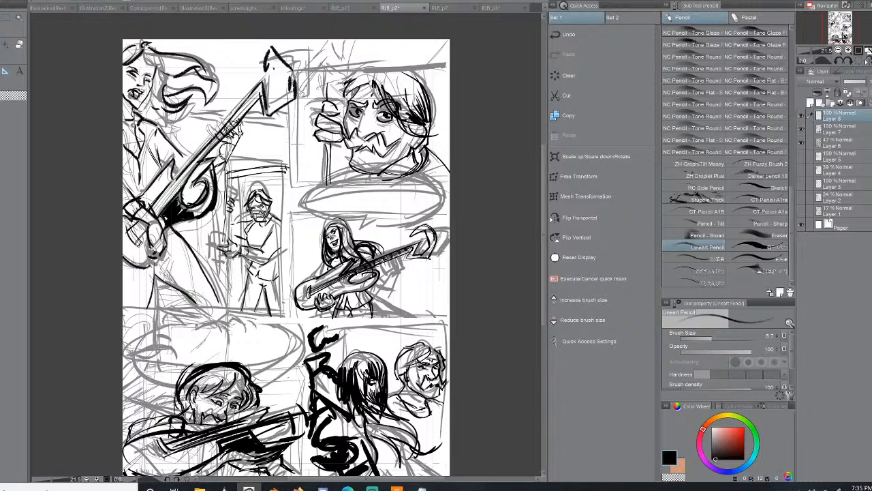
- Draw the large guitarist's left leg line and strengthen the top and left borders of the doorway panel
left_click_drag(150, 266, 148, 313)
left_click_drag(149, 269, 145, 311)
left_click_drag(230, 173, 295, 165)
mouse_move(224, 180)
left_mouse_down()
mouse_move(228, 251)
mouse_move(227, 243)
left_mouse_up()
left_click_drag(227, 204, 228, 305)
left_click_drag(227, 256, 229, 311)
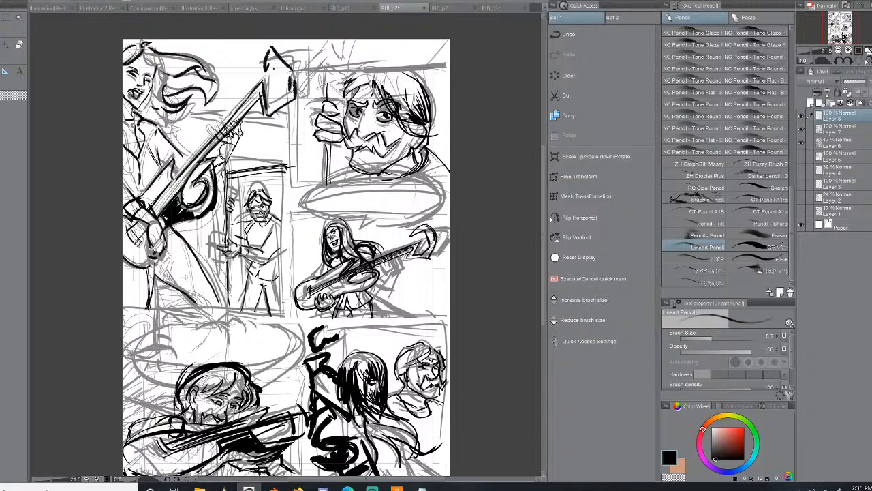
- Sketch lines around the large guitarist's legs and rule the rough right and bottom borders of the upper-left panel group
left_click_drag(175, 231, 226, 272)
mouse_move(155, 268)
left_mouse_down()
mouse_move(228, 289)
mouse_move(204, 283)
mouse_move(169, 299)
mouse_move(176, 316)
left_mouse_up()
mouse_move(156, 301)
left_mouse_down()
mouse_move(151, 317)
mouse_move(188, 322)
left_mouse_up()
left_click_drag(123, 338, 303, 340)
mouse_move(189, 342)
left_mouse_down()
mouse_move(260, 340)
mouse_move(282, 114)
left_mouse_up()
left_click_drag(285, 45, 304, 341)
mouse_move(285, 342)
left_mouse_down()
mouse_move(298, 336)
mouse_move(122, 348)
left_mouse_up()
left_click_drag(123, 347, 304, 337)
- Scribble rough shapes between the large guitarist's legs and in the lower-left corner of the panel
mouse_move(182, 307)
left_mouse_down()
mouse_move(204, 319)
mouse_move(181, 317)
left_mouse_up()
left_click_drag(189, 301, 176, 309)
mouse_move(185, 302)
left_mouse_down()
mouse_move(159, 315)
mouse_move(154, 293)
left_mouse_up()
mouse_move(173, 289)
left_mouse_down()
mouse_move(146, 307)
mouse_move(136, 338)
left_mouse_up()
left_click_drag(148, 308, 140, 337)
left_click_drag(124, 326, 141, 338)
left_click_drag(124, 334, 136, 339)
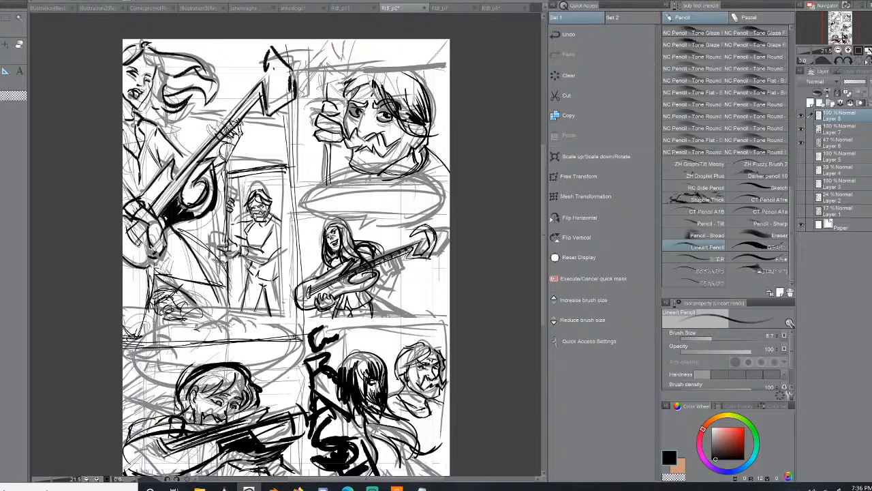
- Draw the contours of the large guitarist's lower legs down to the panel's bottom border
left_click_drag(151, 273, 149, 297)
left_click_drag(145, 308, 134, 341)
left_click_drag(152, 267, 149, 289)
left_click_drag(145, 309, 138, 333)
mouse_move(176, 293)
left_mouse_down()
mouse_move(201, 316)
mouse_move(233, 309)
mouse_move(172, 223)
mouse_move(213, 283)
left_mouse_up()
left_click_drag(222, 287, 215, 318)
left_click_drag(180, 236, 197, 261)
left_click_drag(210, 285, 218, 317)
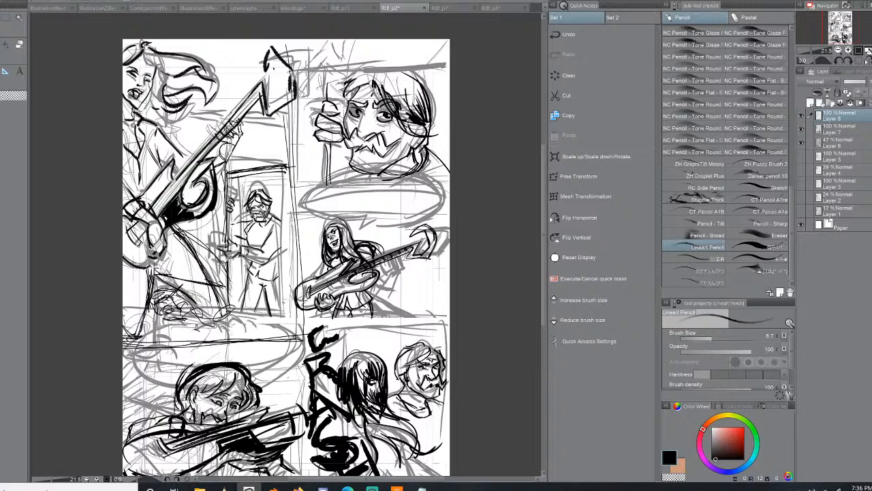
- Sketch the large guitarist's torso, with clothing lines running from the shoulders down behind the guitar
mouse_move(126, 180)
left_mouse_down()
mouse_move(162, 162)
mouse_move(156, 140)
mouse_move(160, 183)
left_mouse_up()
mouse_move(146, 142)
left_mouse_down()
mouse_move(158, 170)
mouse_move(150, 153)
left_mouse_up()
left_click_drag(152, 157, 163, 206)
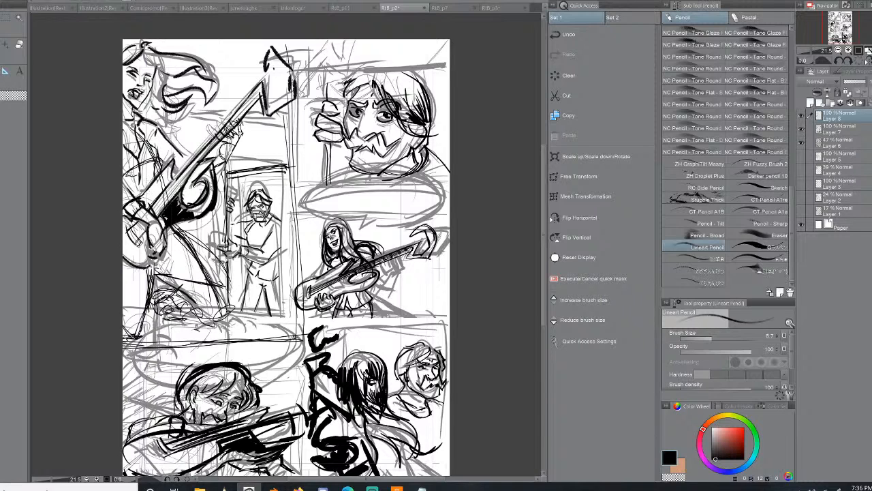
left_click_drag(127, 133, 137, 153)
left_click_drag(141, 157, 156, 250)
left_click_drag(123, 129, 137, 157)
left_click_drag(140, 165, 162, 240)
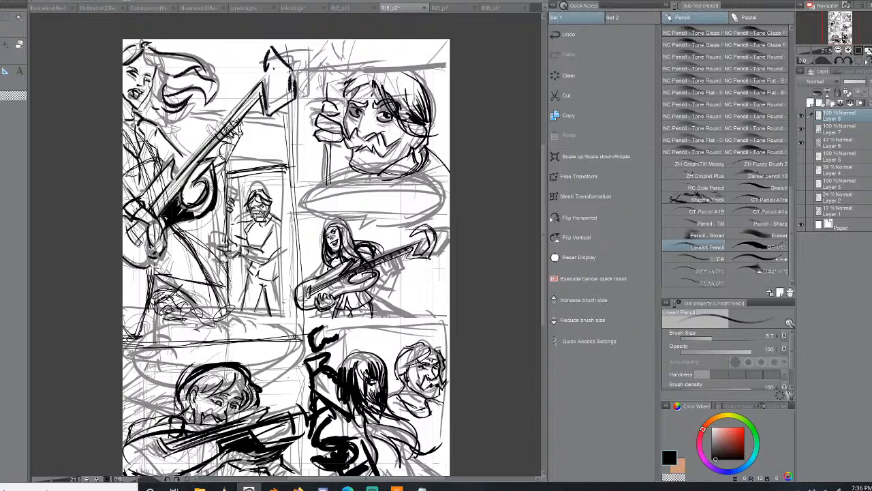
left_click_drag(123, 110, 139, 103)
- Select the large guitarist's head and hair on Layer 7, move them down closer to the shoulders, and deselect
left_click(5, 18)
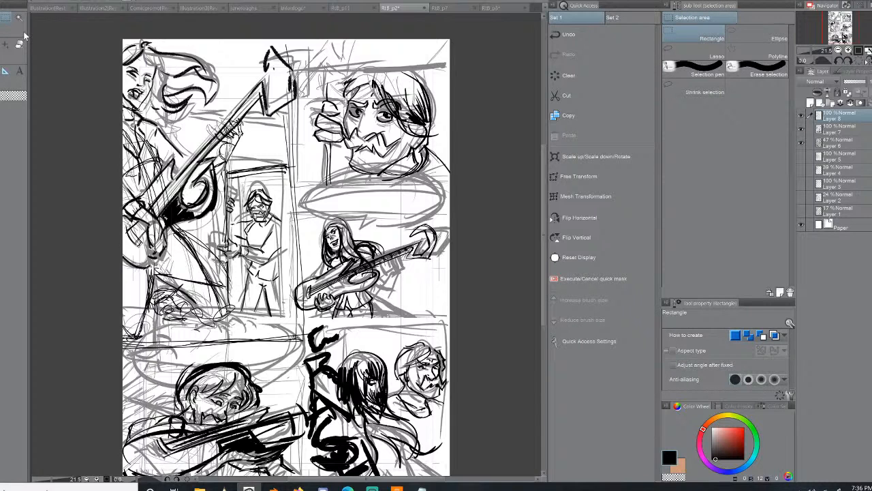
left_click_drag(223, 40, 97, 124)
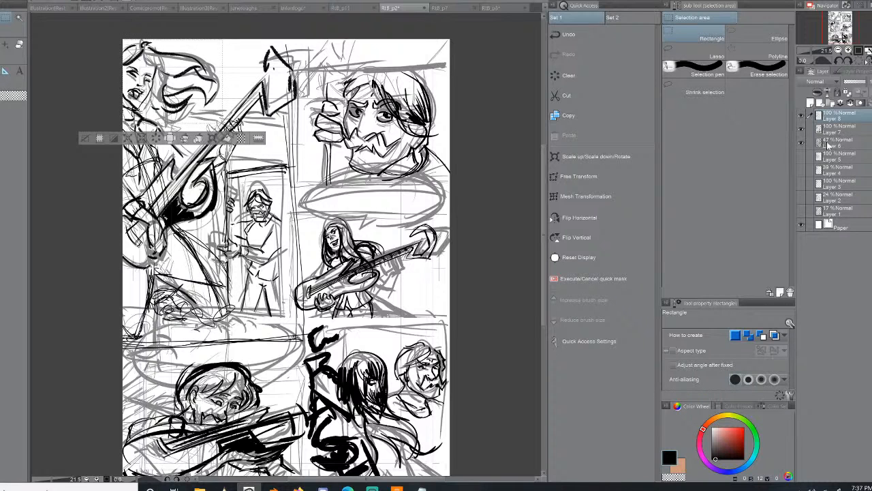
left_click(800, 144)
left_click(802, 145)
left_click(837, 131)
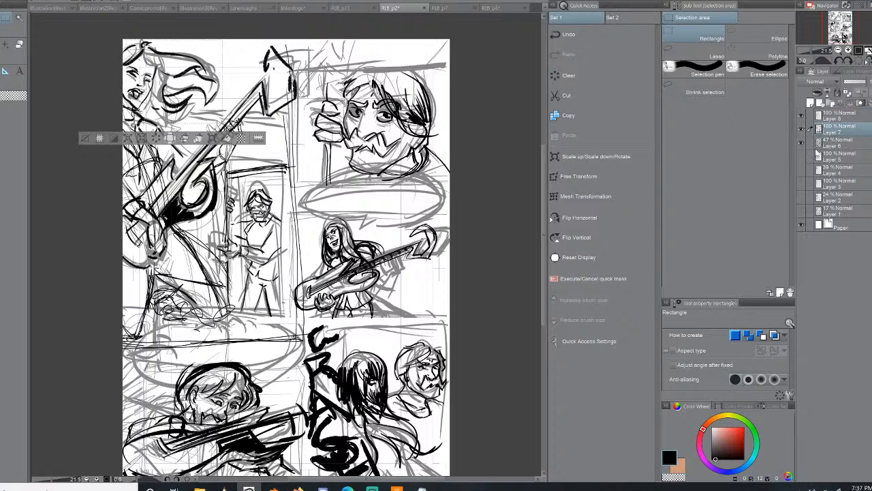
mouse_move(179, 98)
left_mouse_down()
mouse_move(176, 120)
mouse_move(179, 102)
left_mouse_up()
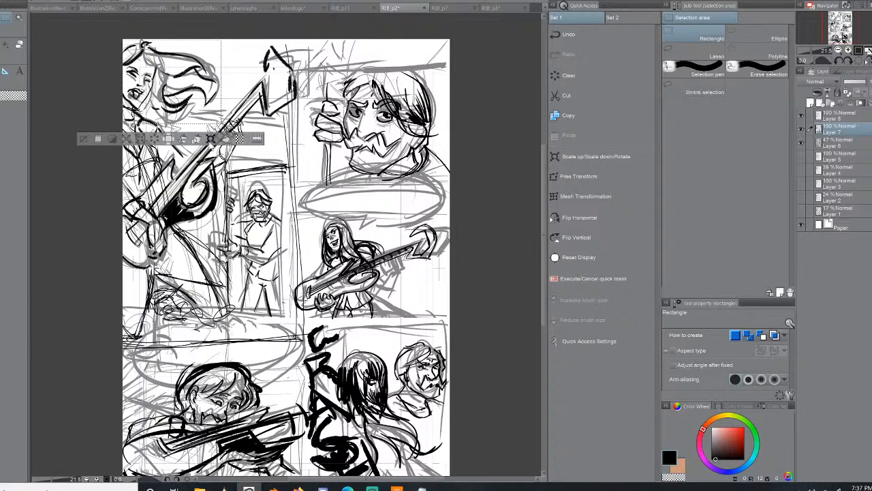
left_click(211, 139)
left_click_drag(199, 103, 203, 122)
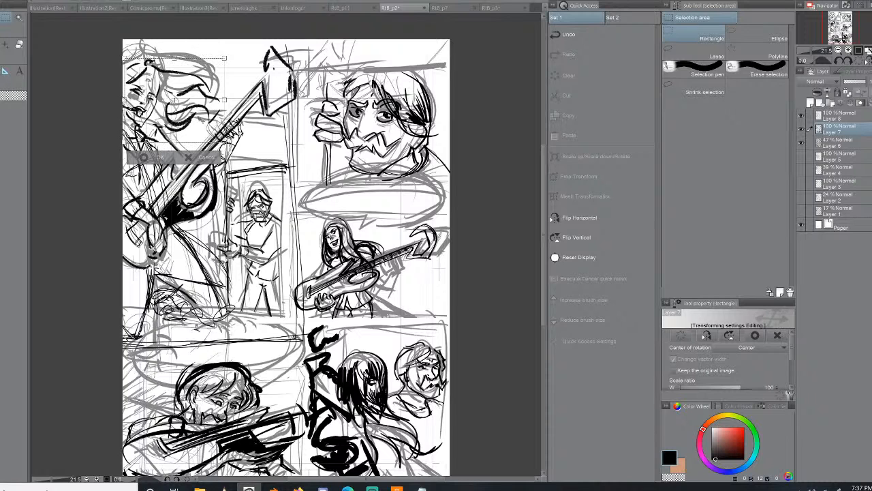
left_click(159, 157)
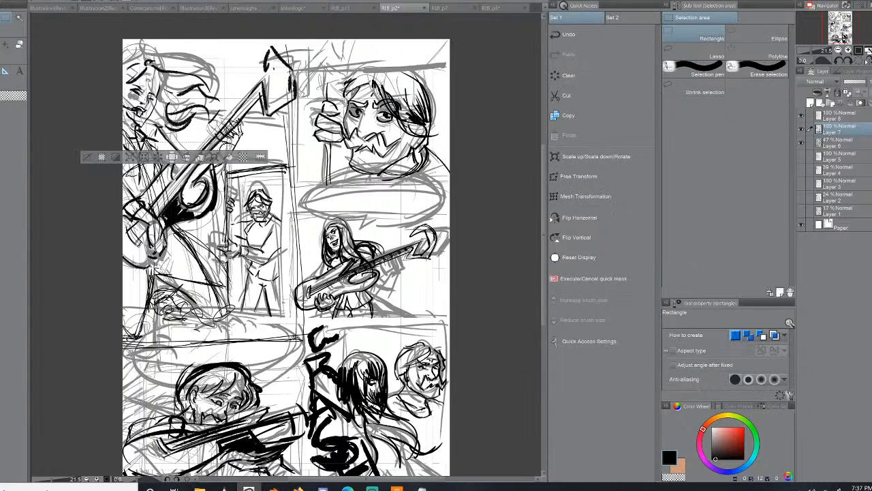
key("ctrl+d")
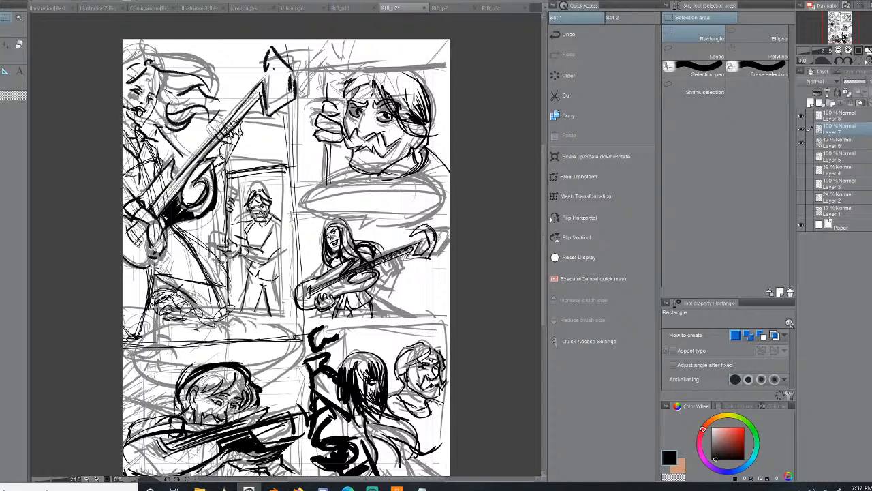
left_click_drag(125, 99, 133, 112)
left_click(837, 146)
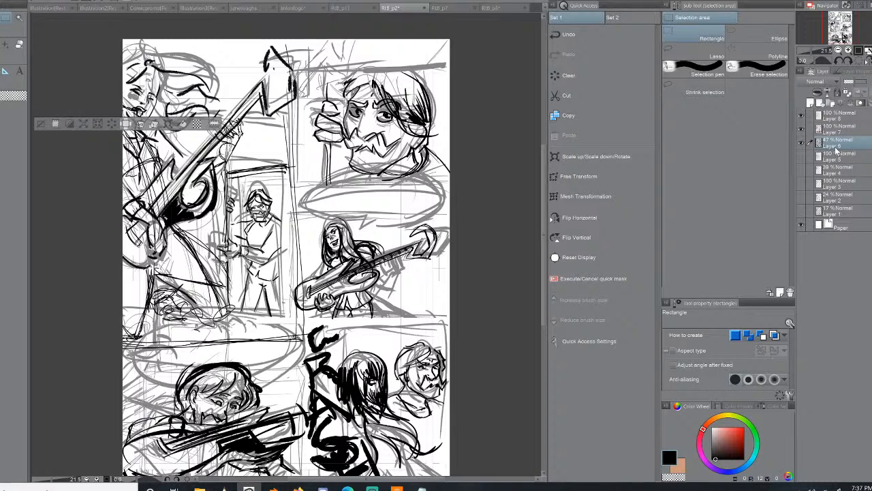
left_click_drag(125, 102, 136, 115)
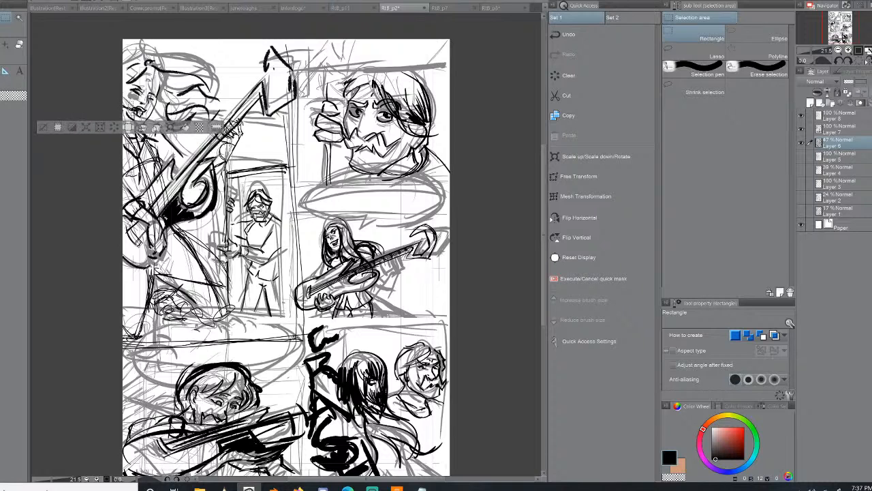
left_click(43, 127)
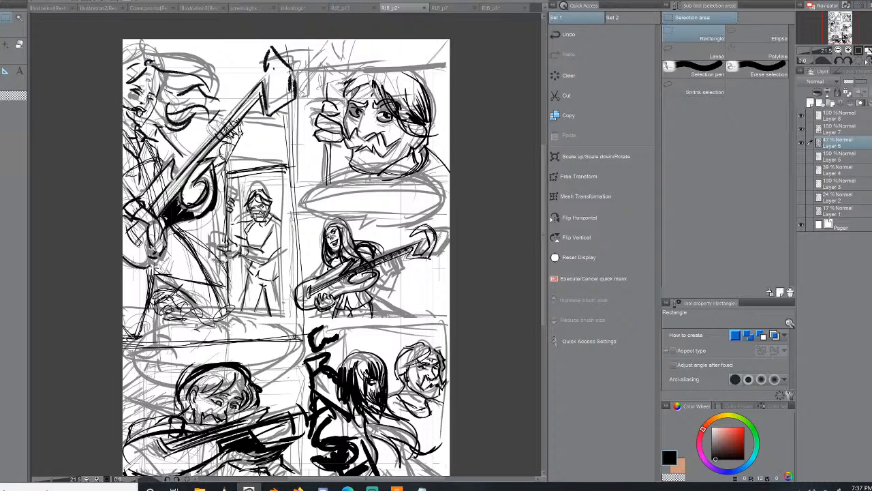
left_click_drag(128, 103, 135, 116)
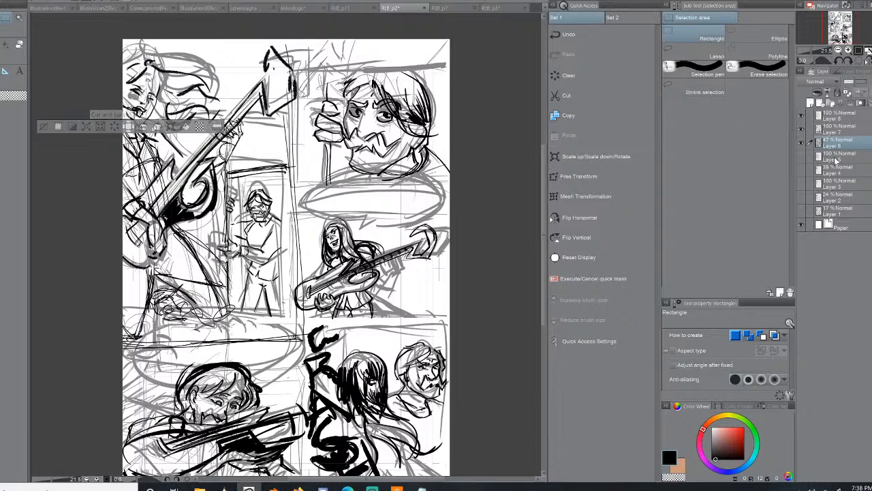
left_click(839, 128)
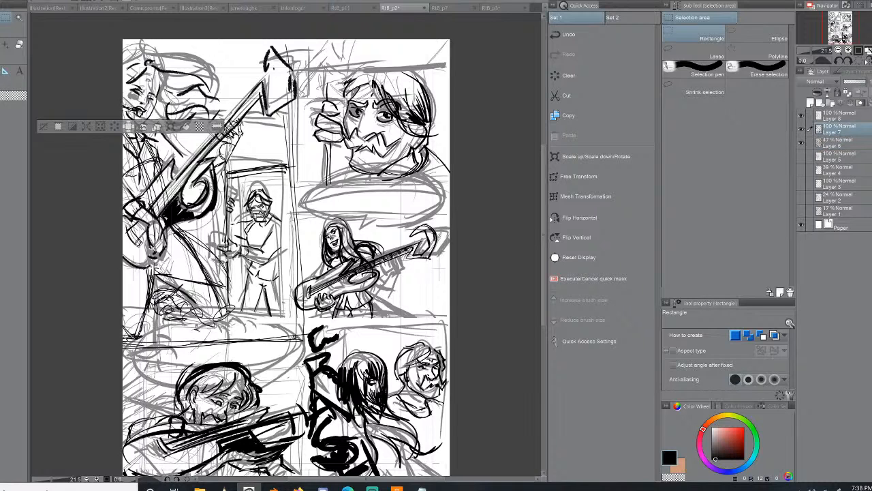
left_click_drag(125, 104, 134, 119)
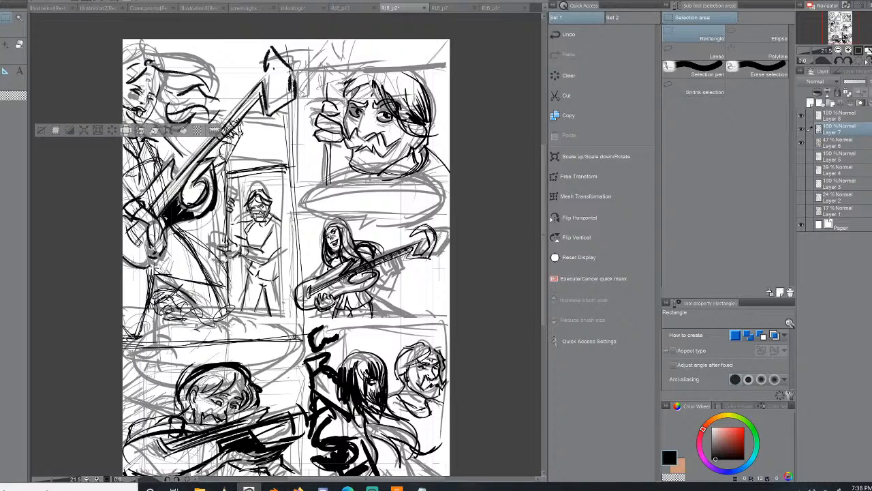
left_click(41, 130)
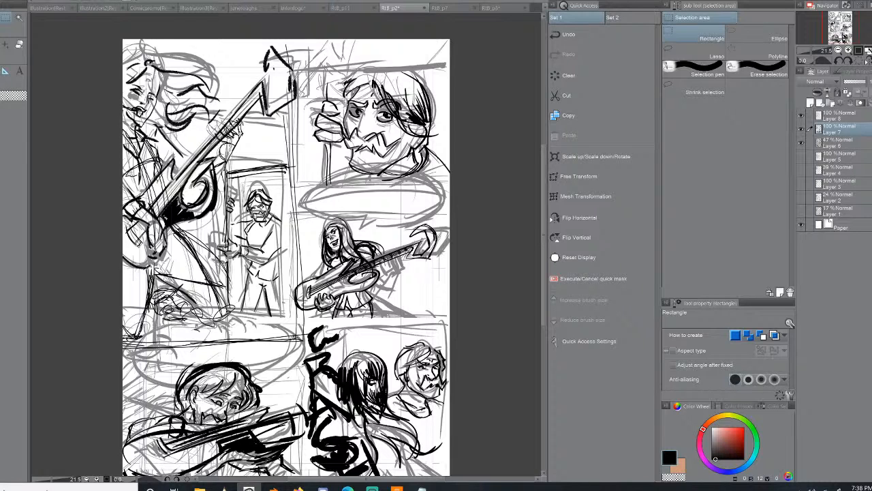
- On the topmost layer, ink a curved hair strand with the pen, sweeping from the large guitarist's temple out past the cheek
left_click(20, 47)
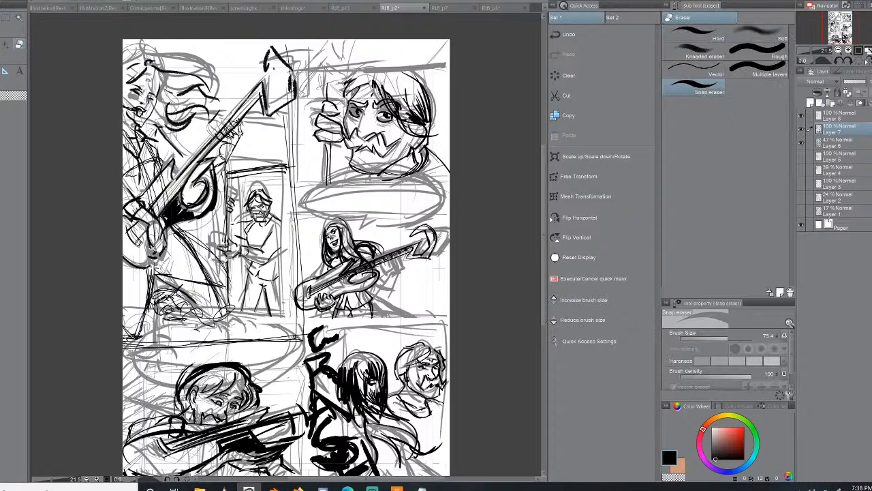
left_click(839, 143)
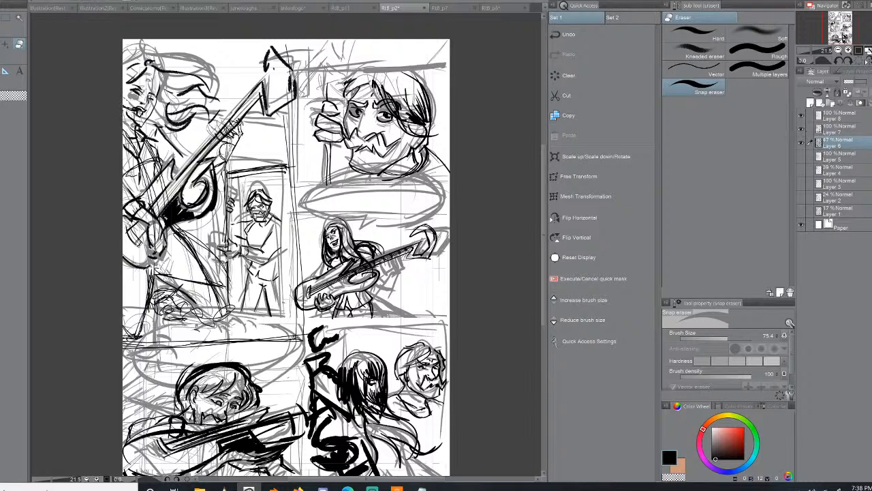
key("alt+bracketright")
key("alt+bracketright")
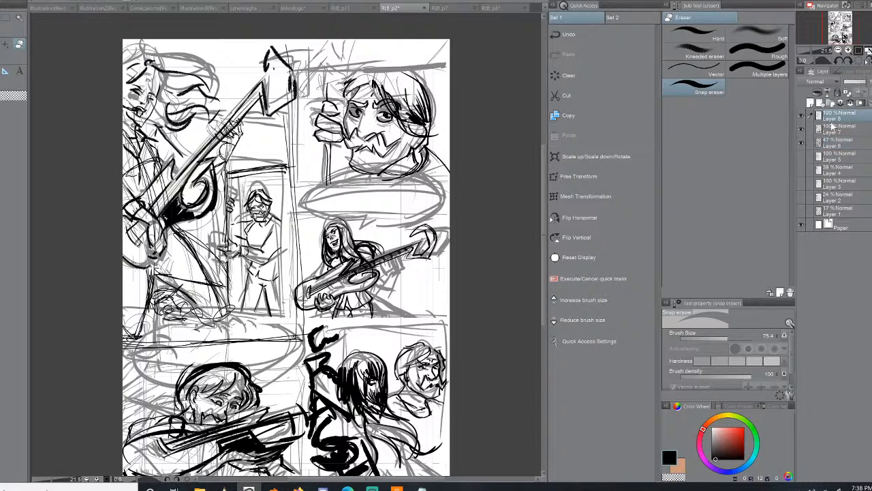
left_click(848, 51)
left_click(848, 50)
left_click(848, 50)
left_click(848, 51)
left_click_drag(845, 38, 836, 20)
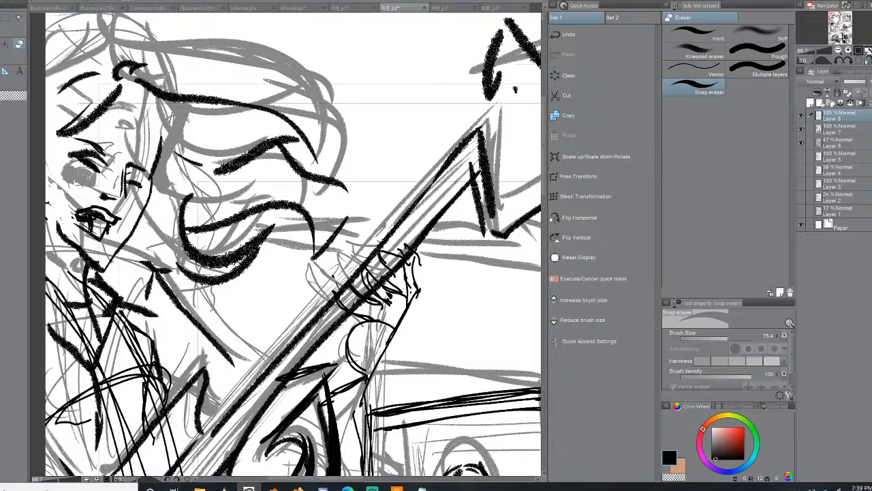
key("p")
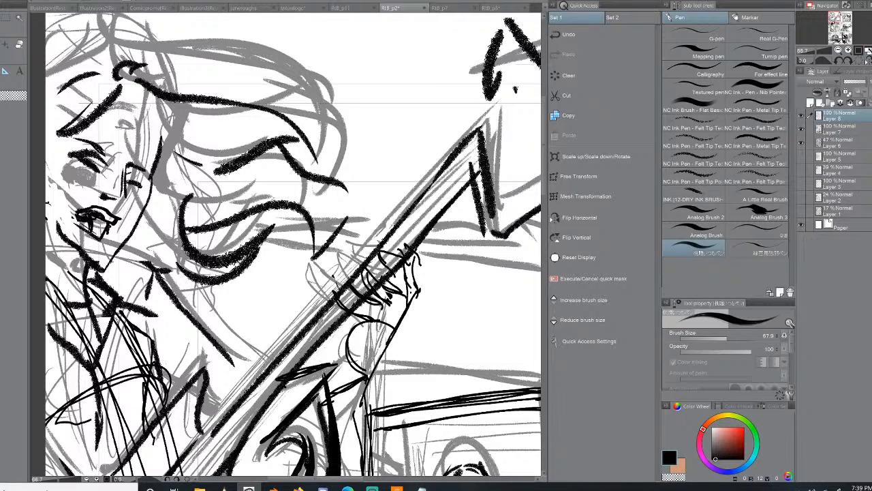
mouse_move(121, 124)
left_mouse_down()
mouse_move(172, 190)
mouse_move(151, 174)
left_mouse_up()
mouse_move(127, 133)
left_mouse_down()
mouse_move(250, 186)
mouse_move(279, 181)
left_mouse_up()
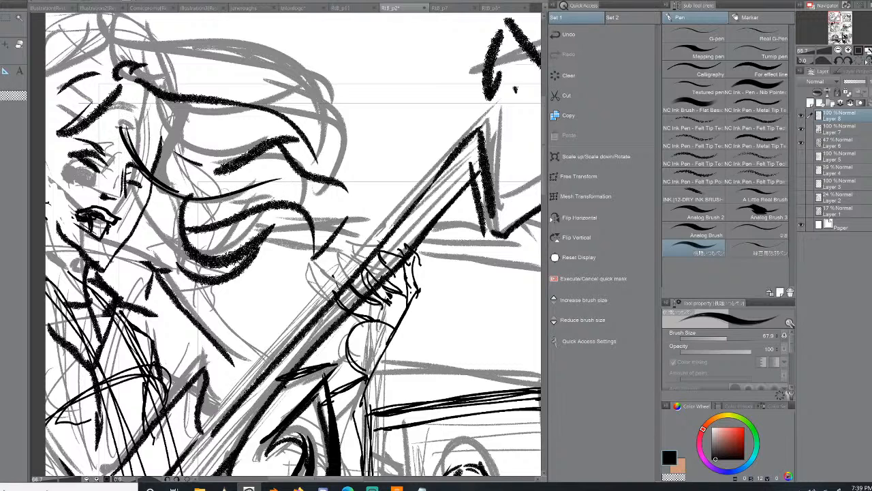
mouse_move(223, 193)
left_mouse_down()
mouse_move(297, 197)
mouse_move(123, 119)
left_mouse_up()
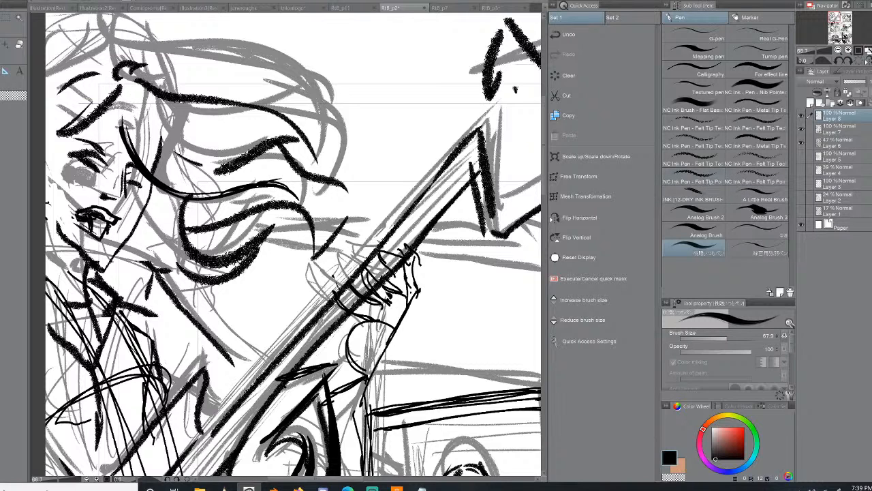
- Try the Pencil - Sharp brush with rows of diagonal hatching in the blank area beside the large guitarist's raised forearm
key("p")
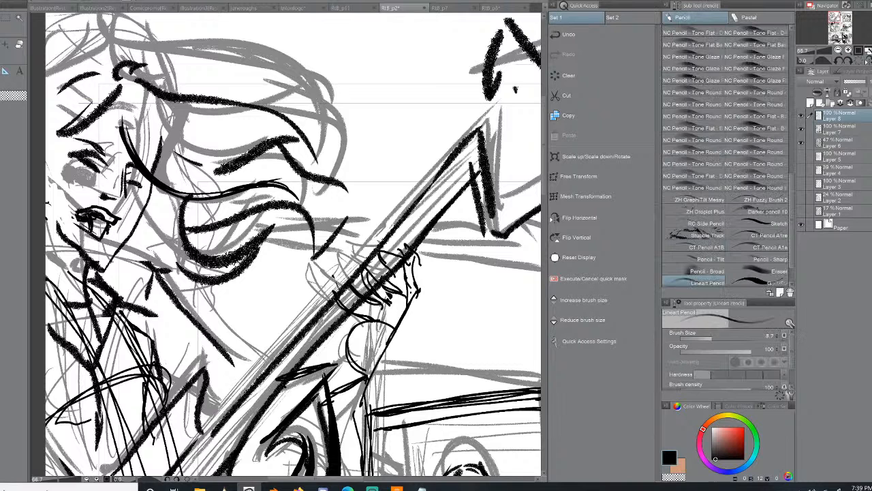
left_click(714, 250)
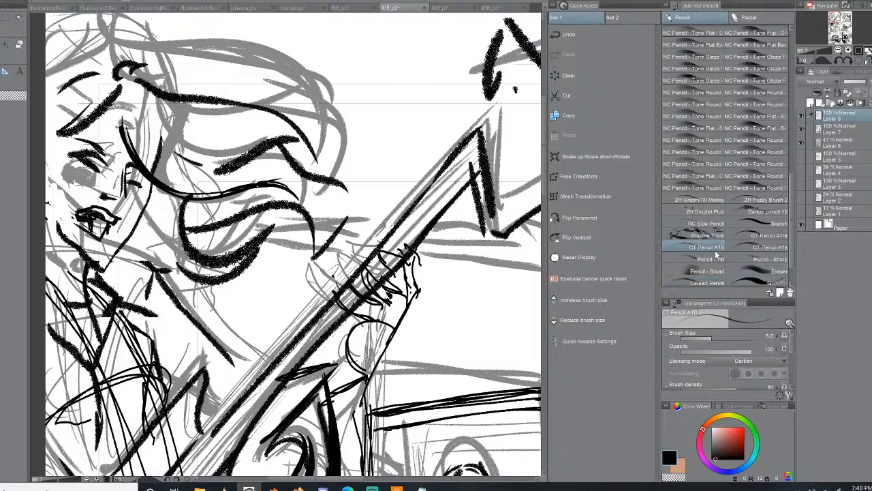
left_click(765, 250)
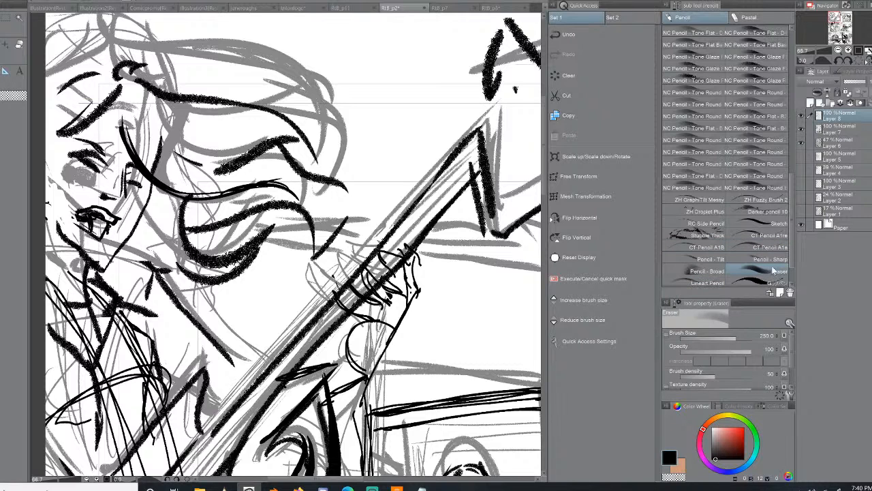
left_click(773, 263)
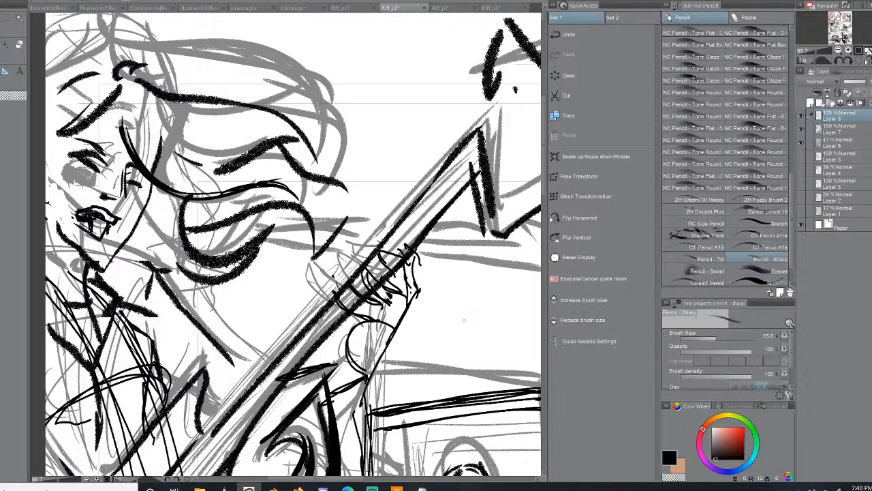
mouse_move(525, 321)
left_mouse_down()
mouse_move(509, 368)
mouse_move(488, 373)
mouse_move(490, 363)
left_mouse_up()
left_click_drag(525, 321, 499, 367)
left_click_drag(488, 335, 472, 367)
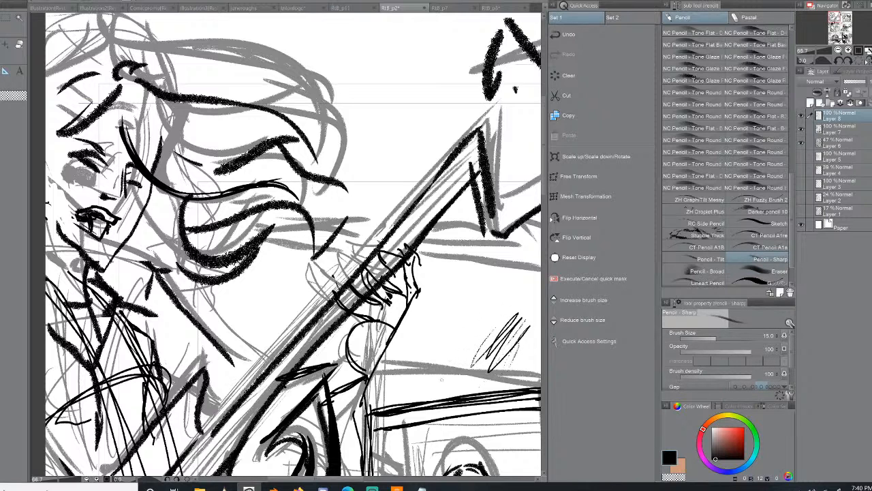
left_click_drag(497, 317, 451, 372)
mouse_move(480, 320)
left_mouse_down()
mouse_move(458, 360)
mouse_move(443, 364)
left_mouse_up()
left_click_drag(463, 318, 420, 363)
left_click_drag(444, 332, 419, 367)
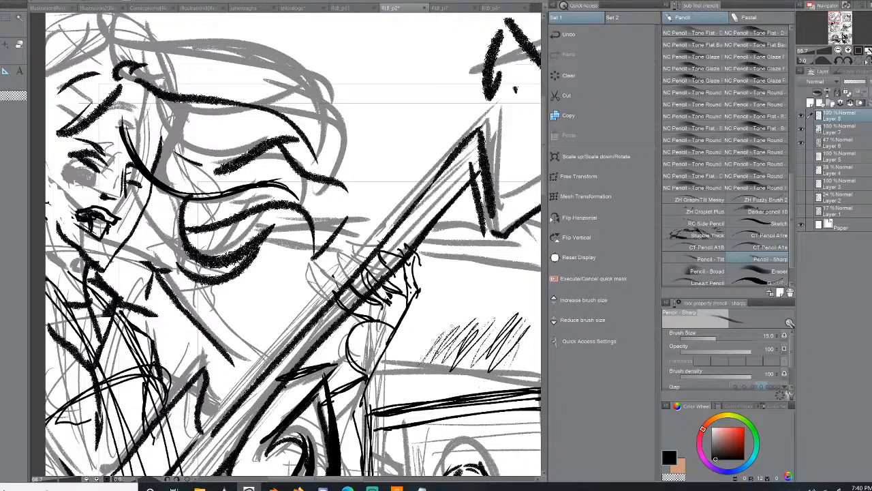
- Undo all the test hatching beside the guitarist's forearm
key("ctrl+z")
key("ctrl+z")
key("ctrl+z")
key("ctrl+z")
key("ctrl+z")
key("ctrl+z")
key("ctrl+z")
key("ctrl+z")
key("ctrl+z")
key("ctrl+z")
key("ctrl+z")
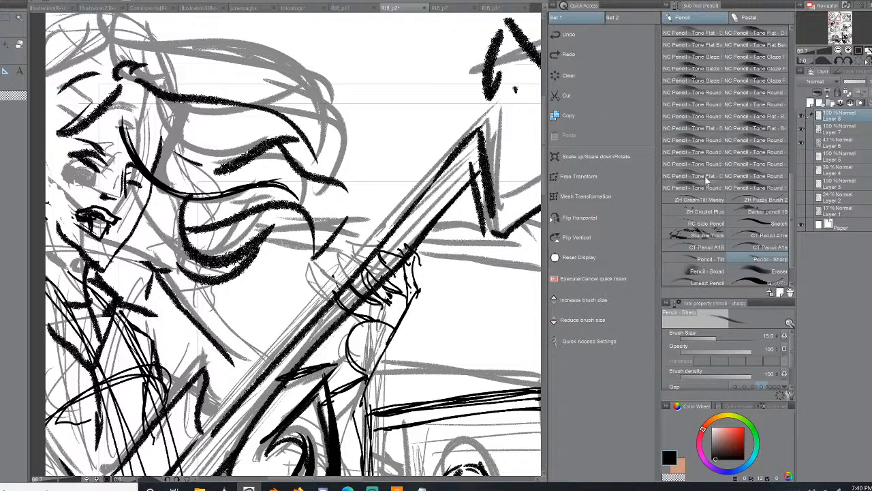
- Test the NC Pencil - Tone Round C1 Coarse V-Light brush beside the forearm, and shade the guitarist's jacket shoulder above the guitar neck
left_click(717, 142)
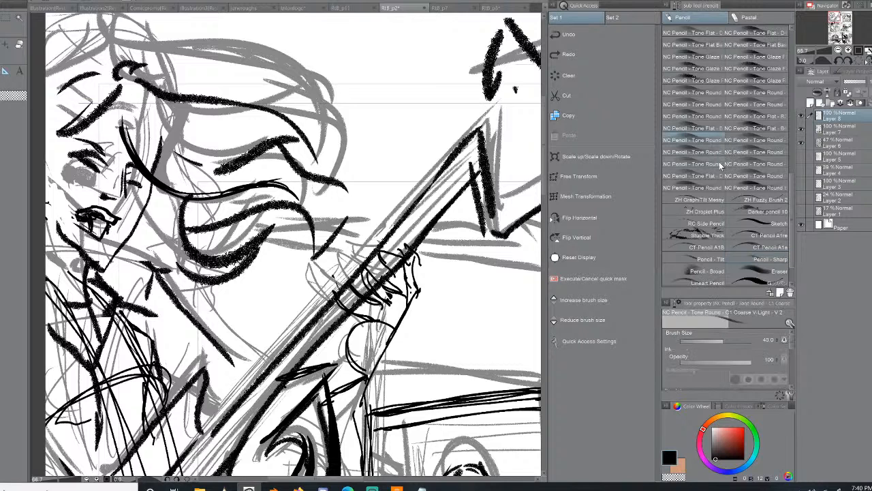
mouse_move(458, 313)
left_mouse_down()
mouse_move(448, 335)
mouse_move(486, 330)
mouse_move(515, 308)
mouse_move(501, 338)
left_mouse_up()
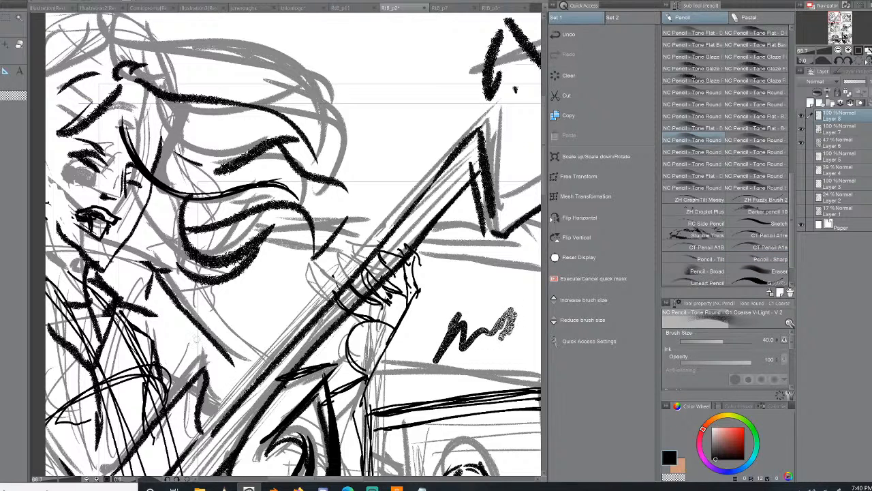
mouse_move(164, 298)
left_mouse_down()
mouse_move(228, 363)
mouse_move(154, 272)
mouse_move(205, 356)
mouse_move(156, 320)
mouse_move(137, 334)
mouse_move(147, 361)
mouse_move(169, 383)
mouse_move(194, 367)
mouse_move(216, 381)
mouse_move(239, 381)
mouse_move(231, 402)
mouse_move(208, 419)
left_mouse_up()
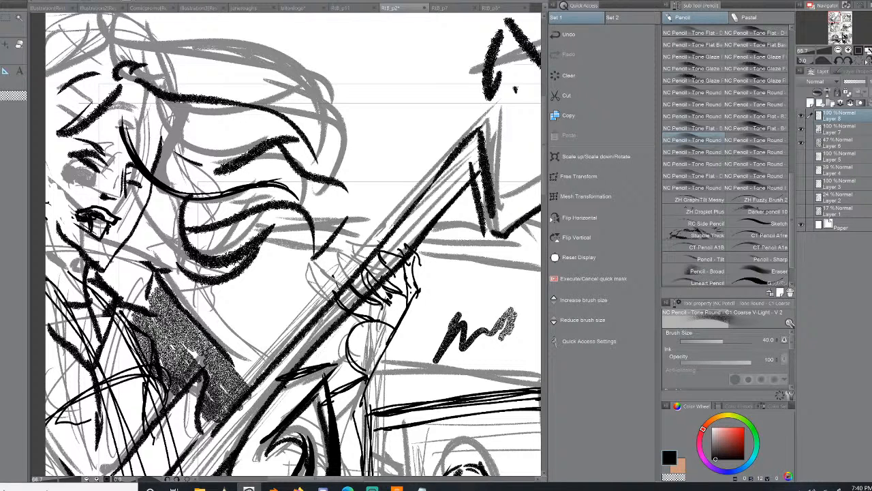
mouse_move(140, 276)
left_mouse_down()
mouse_move(149, 269)
mouse_move(103, 279)
mouse_move(144, 278)
mouse_move(133, 293)
mouse_move(143, 303)
mouse_move(136, 319)
mouse_move(158, 290)
mouse_move(147, 273)
left_mouse_up()
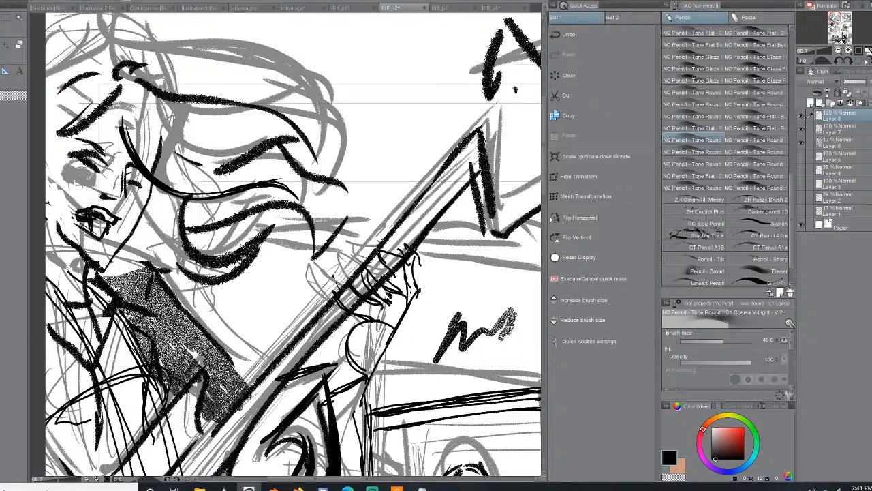
left_click_drag(192, 348, 220, 386)
left_click_drag(158, 359, 165, 368)
- Shade around the guitar's curved horn with the coarse tone pencil, undoing the first strokes and reworking the area towards the neck
mouse_move(321, 396)
left_mouse_down()
mouse_move(334, 385)
mouse_move(363, 398)
mouse_move(364, 387)
mouse_move(341, 460)
mouse_move(308, 416)
mouse_move(286, 442)
mouse_move(339, 409)
mouse_move(332, 412)
mouse_move(351, 436)
mouse_move(351, 408)
mouse_move(301, 441)
mouse_move(322, 473)
mouse_move(314, 430)
mouse_move(286, 430)
mouse_move(298, 417)
mouse_move(272, 443)
mouse_move(300, 442)
left_mouse_up()
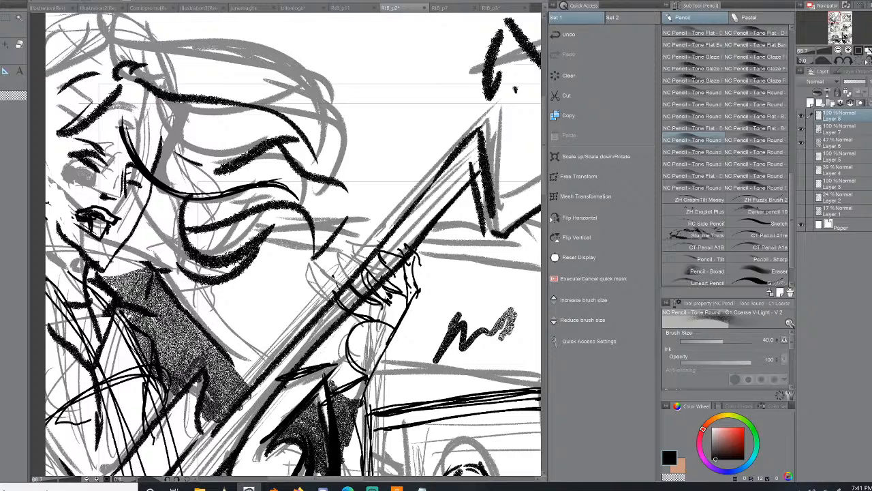
scroll(293, 246, "down", 10)
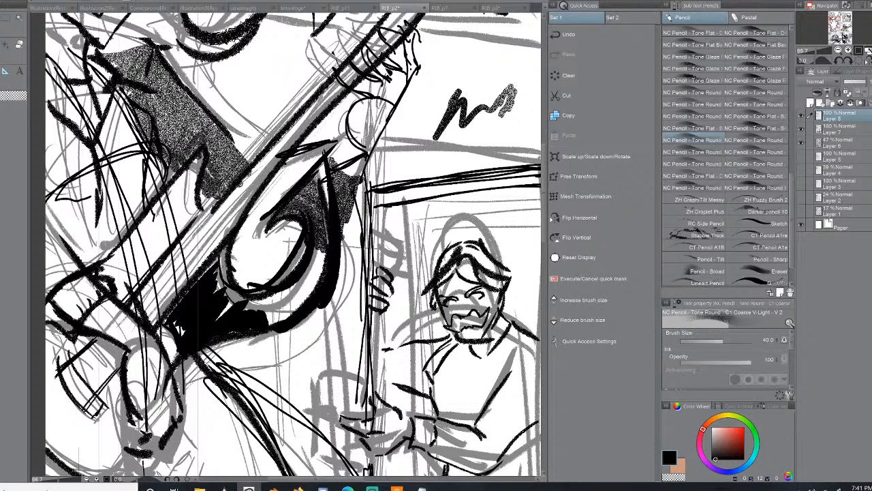
key("ctrl+z")
key("ctrl+z")
key("ctrl+z")
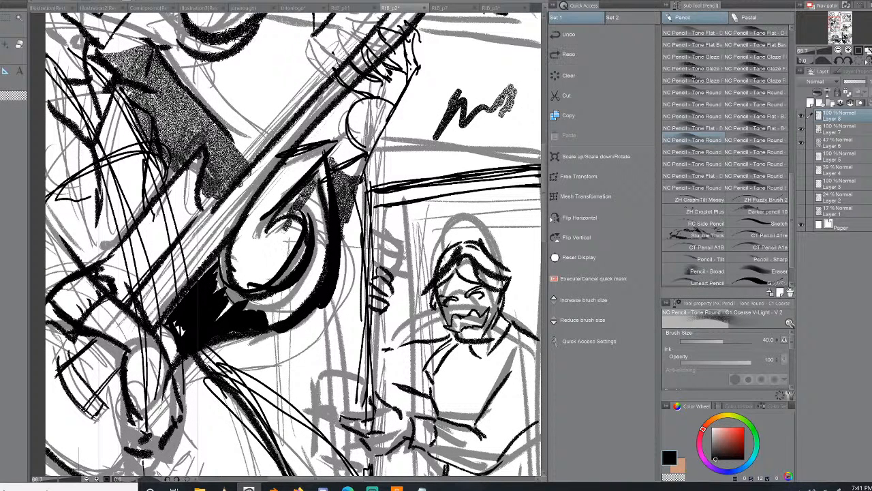
left_click_drag(284, 220, 244, 272)
mouse_move(237, 235)
left_mouse_down()
mouse_move(278, 264)
mouse_move(300, 236)
mouse_move(262, 231)
mouse_move(259, 225)
mouse_move(283, 208)
mouse_move(253, 205)
mouse_move(297, 183)
mouse_move(259, 204)
mouse_move(240, 231)
mouse_move(306, 181)
mouse_move(270, 198)
mouse_move(299, 178)
left_mouse_up()
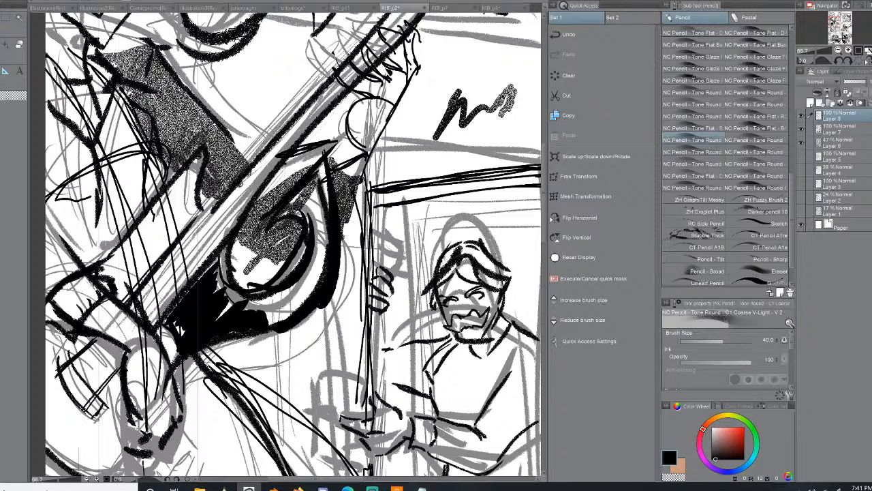
left_click_drag(268, 248, 286, 244)
left_click_drag(262, 206, 269, 195)
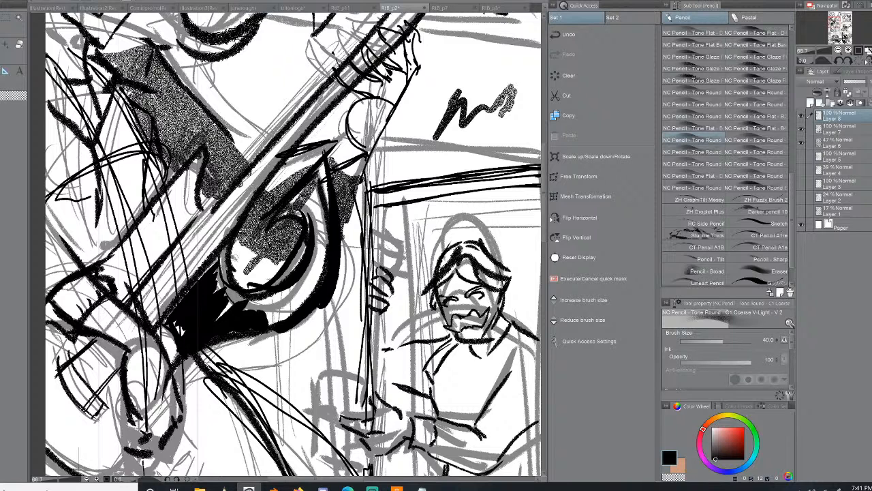
- Shade the inner side of the guitarist's open jacket and the jacket strip along the page's left edge
mouse_move(158, 150)
left_mouse_down()
mouse_move(160, 180)
mouse_move(144, 157)
mouse_move(136, 191)
mouse_move(137, 171)
mouse_move(133, 211)
mouse_move(132, 109)
mouse_move(134, 218)
left_mouse_up()
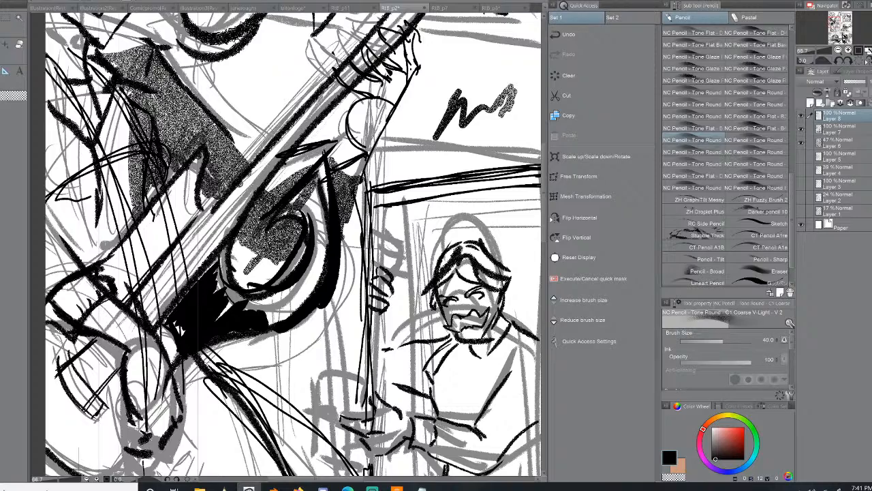
left_click_drag(835, 20, 826, 22)
mouse_move(229, 245)
left_mouse_down()
mouse_move(230, 368)
mouse_move(223, 259)
left_mouse_up()
mouse_move(231, 334)
left_mouse_down()
mouse_move(221, 231)
mouse_move(235, 293)
left_mouse_up()
mouse_move(220, 235)
left_mouse_down()
mouse_move(227, 130)
mouse_move(221, 166)
left_mouse_up()
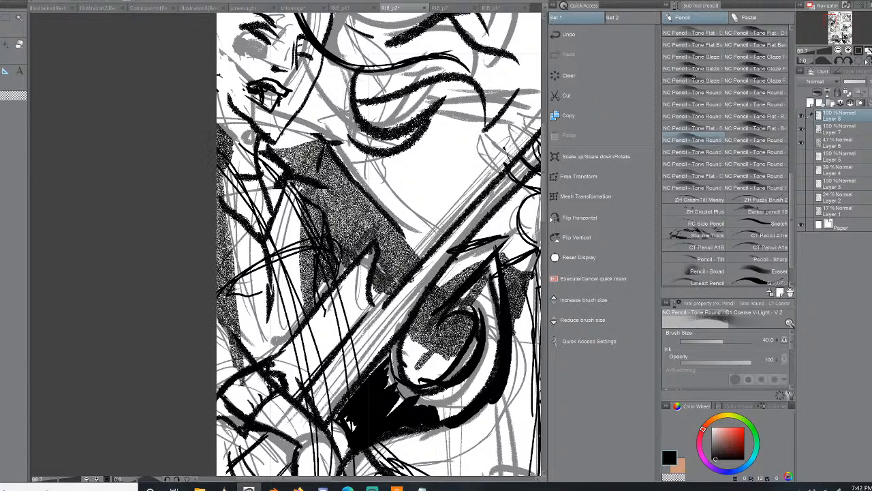
- Fill the guitarist's lower sleeve near the strumming hand with coarse tone and extend the shading across the adjoining jacket panel
mouse_move(231, 329)
left_mouse_down()
mouse_move(217, 404)
mouse_move(225, 411)
mouse_move(256, 382)
mouse_move(238, 426)
mouse_move(273, 391)
mouse_move(266, 408)
mouse_move(212, 321)
left_mouse_up()
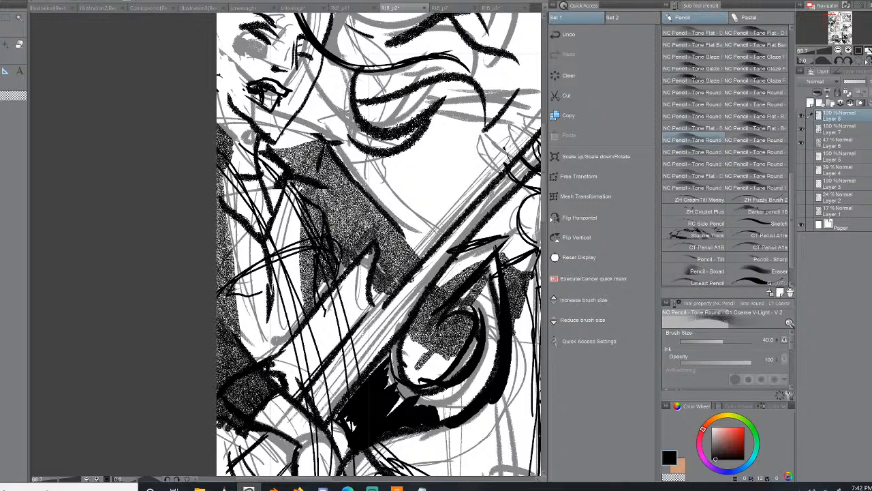
mouse_move(222, 360)
left_mouse_down()
mouse_move(217, 385)
mouse_move(229, 379)
mouse_move(235, 423)
left_mouse_up()
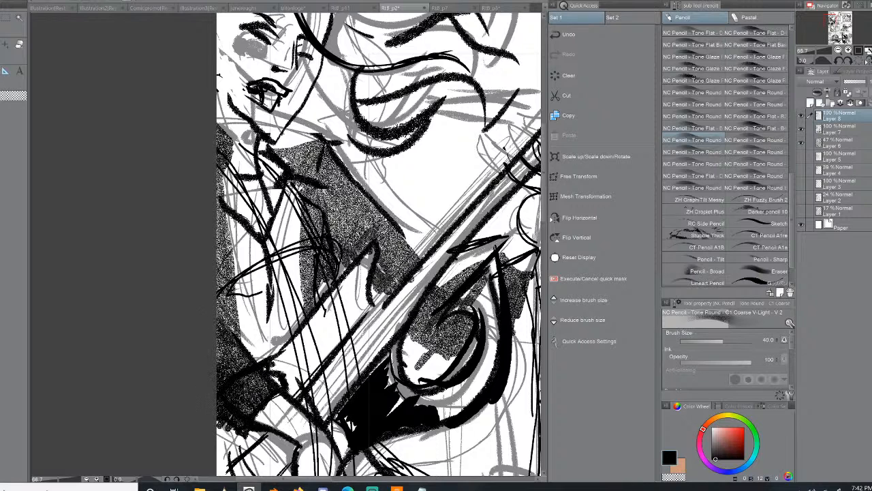
mouse_move(228, 326)
left_mouse_down()
mouse_move(224, 163)
mouse_move(232, 143)
mouse_move(219, 175)
mouse_move(235, 151)
mouse_move(238, 307)
mouse_move(227, 218)
mouse_move(255, 344)
mouse_move(244, 279)
mouse_move(244, 334)
left_mouse_up()
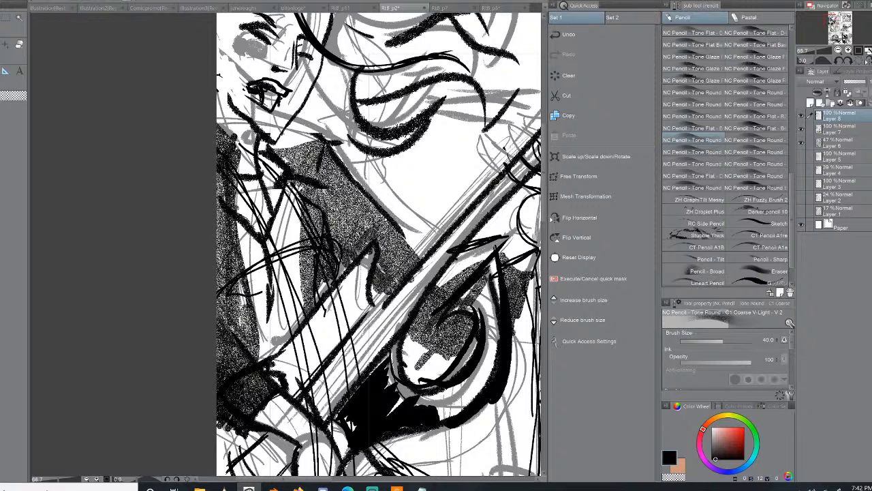
- Fill the guitarist's inner jacket lapel and the collar beside the neck with coarse tone, adding shading along the opposite lapel
mouse_move(299, 204)
left_mouse_down()
mouse_move(301, 321)
mouse_move(295, 288)
mouse_move(313, 300)
left_mouse_up()
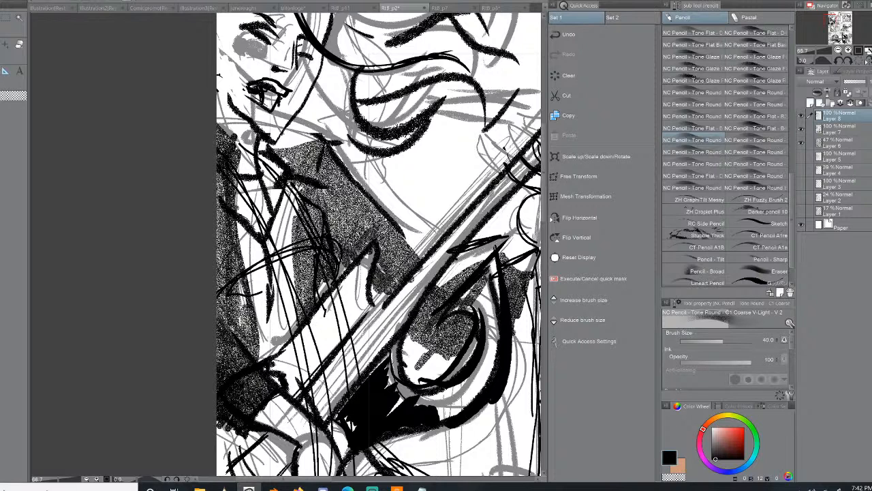
mouse_move(310, 270)
left_mouse_down()
mouse_move(310, 313)
mouse_move(315, 222)
mouse_move(311, 229)
mouse_move(305, 182)
mouse_move(309, 296)
mouse_move(312, 261)
left_mouse_up()
mouse_move(287, 232)
left_mouse_down()
mouse_move(289, 188)
mouse_move(295, 315)
mouse_move(290, 197)
left_mouse_up()
mouse_move(265, 155)
left_mouse_down()
mouse_move(271, 148)
mouse_move(282, 161)
mouse_move(276, 143)
mouse_move(301, 171)
left_mouse_up()
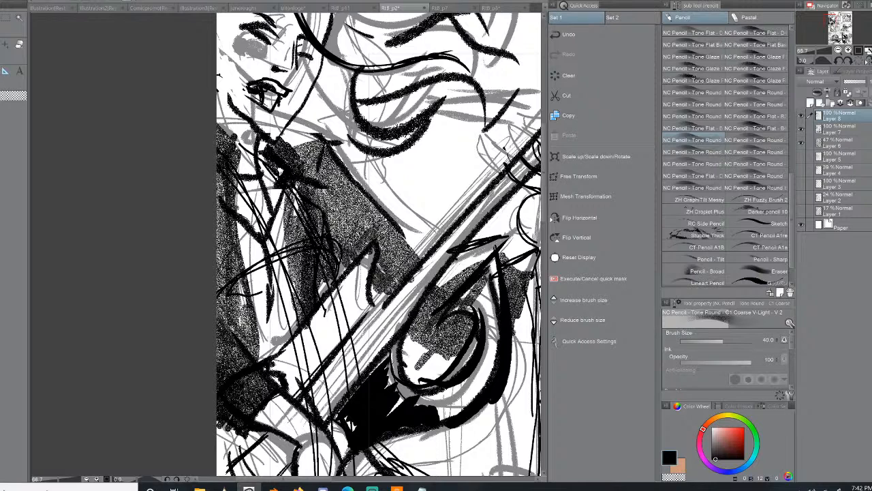
left_click_drag(235, 212, 259, 235)
- Touch up the tone around the guitar's curved horn and extend the lapel shading to the shirt opening
mouse_move(460, 268)
left_mouse_down()
mouse_move(479, 258)
mouse_move(440, 288)
mouse_move(487, 261)
mouse_move(464, 270)
left_mouse_up()
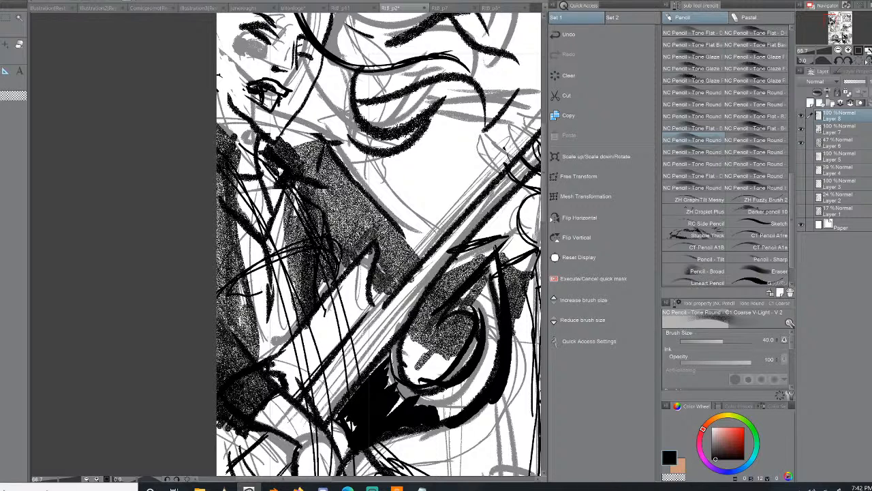
mouse_move(508, 329)
left_mouse_down()
mouse_move(530, 290)
mouse_move(516, 328)
mouse_move(466, 364)
mouse_move(481, 336)
mouse_move(438, 366)
left_mouse_up()
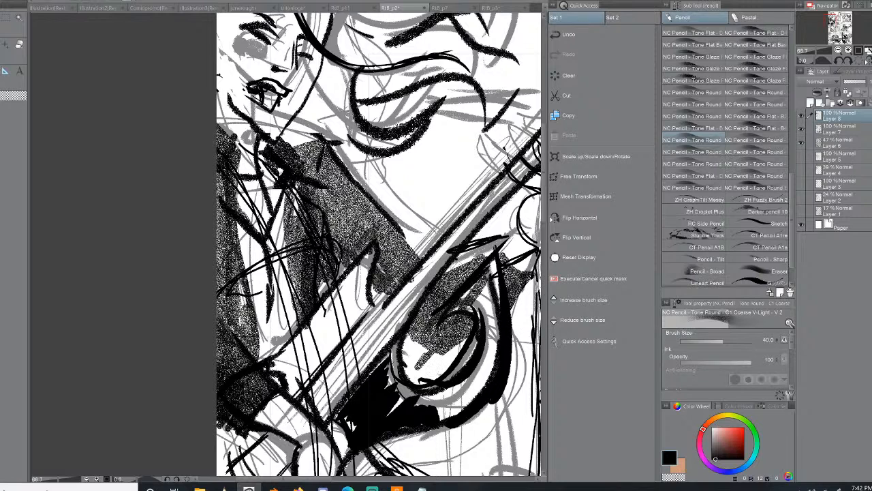
left_click_drag(488, 255, 450, 274)
mouse_move(300, 181)
left_mouse_down()
mouse_move(289, 243)
mouse_move(278, 250)
left_mouse_up()
left_click_drag(278, 170, 271, 211)
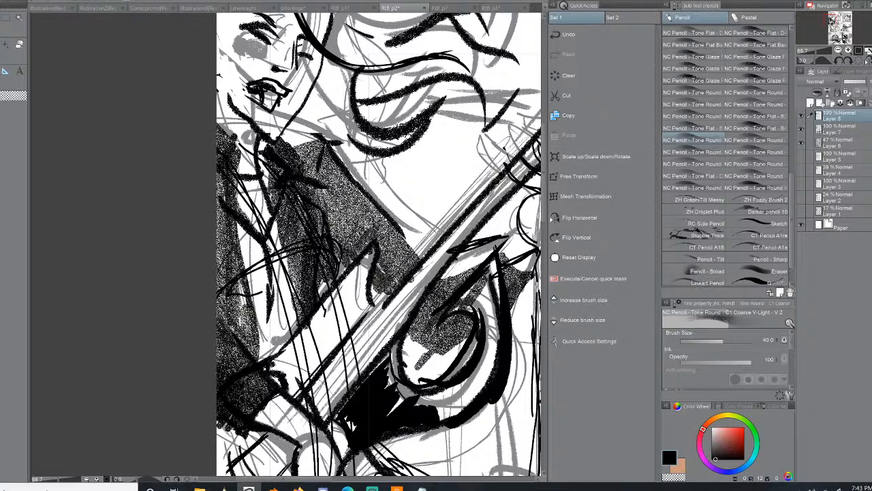
- Switch to the Darker pencil 10 brush and ink the guitarist's lowest hair lock from the neck outward with thick black strokes
left_click_drag(833, 18, 832, 18)
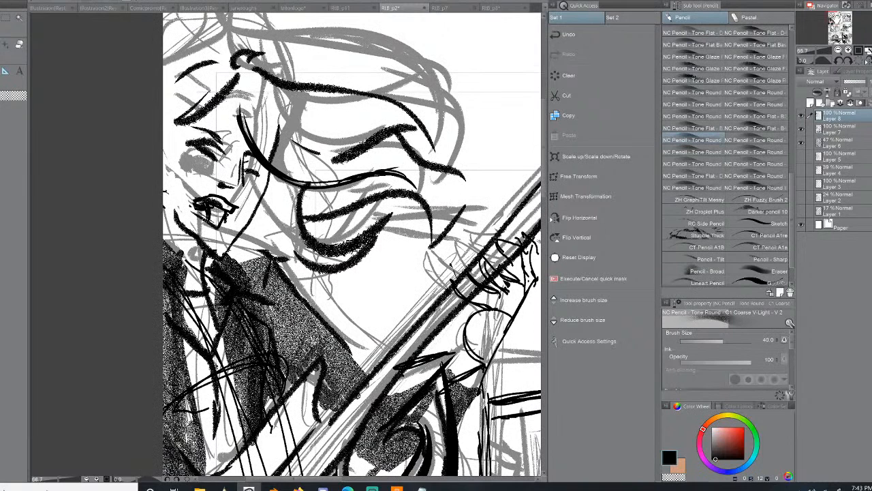
scroll(725, 157, "up", 5)
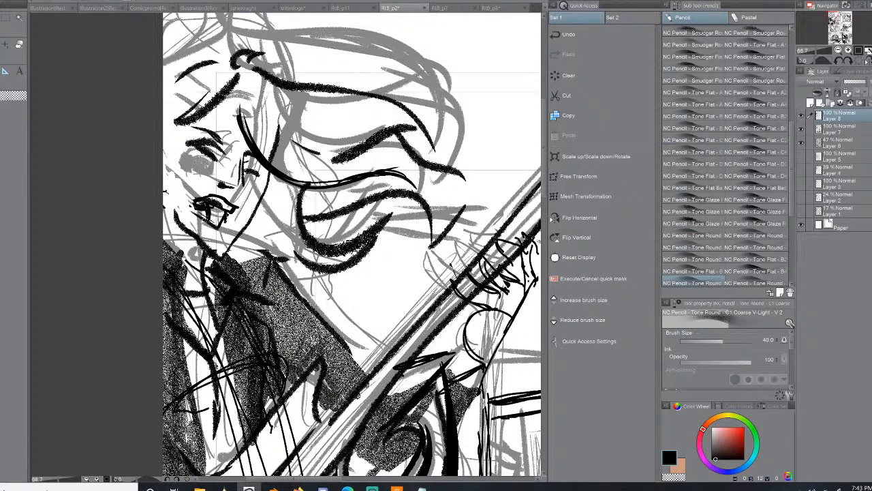
scroll(788, 255, "down", 5)
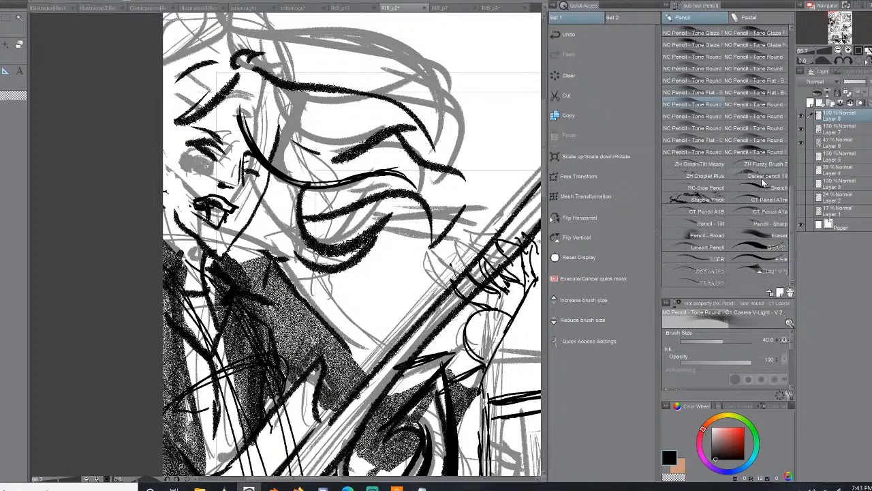
left_click(779, 177)
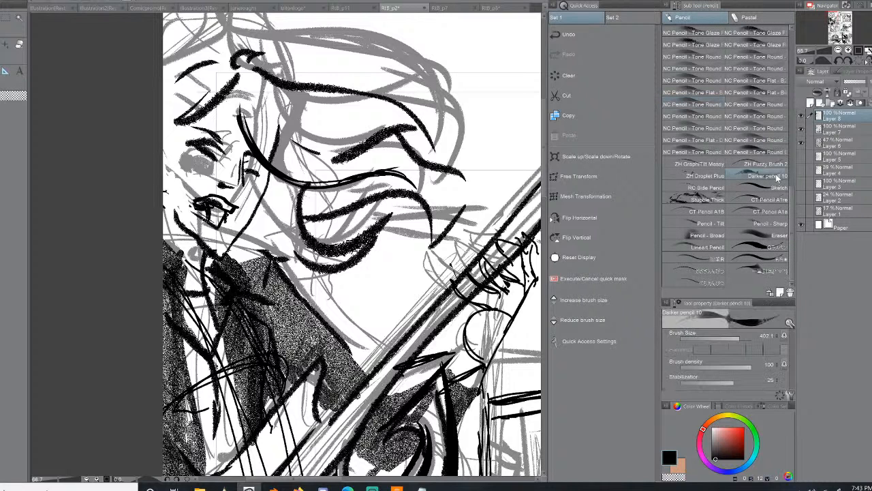
left_click_drag(267, 214, 330, 265)
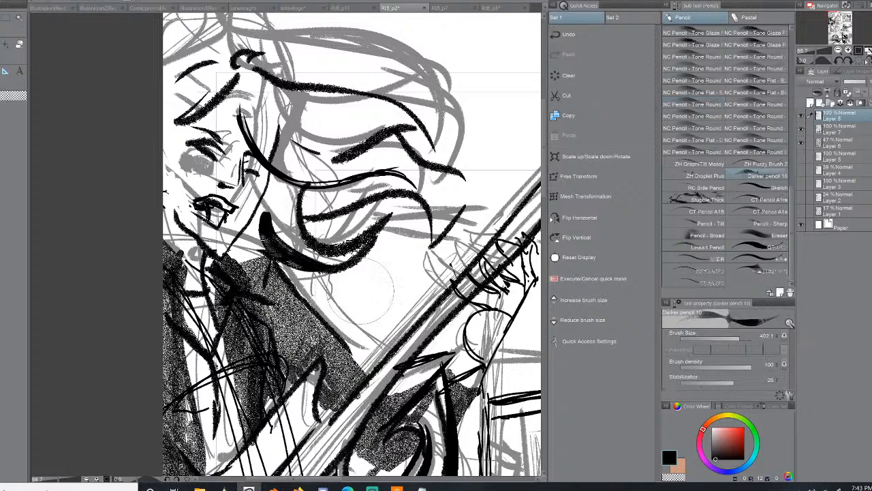
mouse_move(272, 210)
left_mouse_down()
mouse_move(344, 252)
mouse_move(421, 244)
mouse_move(415, 240)
left_mouse_up()
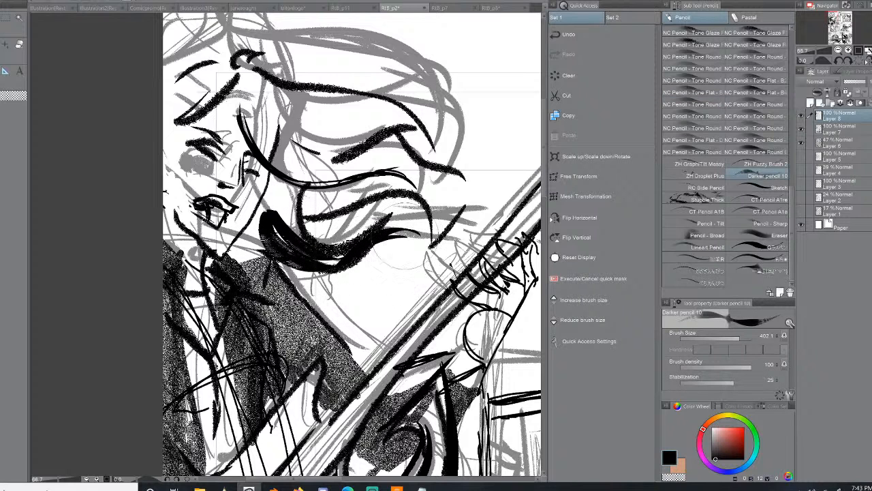
- Ink the middle and upper windblown hair locks in heavy black, adding a curled tip at the far end
mouse_move(306, 219)
left_mouse_down()
mouse_move(417, 203)
mouse_move(449, 223)
mouse_move(323, 180)
left_mouse_up()
mouse_move(278, 146)
left_mouse_down()
mouse_move(315, 169)
mouse_move(391, 166)
mouse_move(328, 171)
mouse_move(442, 159)
left_mouse_up()
left_click_drag(328, 169, 460, 194)
mouse_move(415, 163)
left_mouse_down()
mouse_move(457, 181)
mouse_move(509, 132)
left_mouse_up()
mouse_move(509, 132)
left_mouse_down()
mouse_move(473, 187)
mouse_move(441, 171)
mouse_move(426, 142)
mouse_move(329, 104)
left_mouse_up()
mouse_move(430, 146)
left_mouse_down()
mouse_move(392, 107)
mouse_move(313, 101)
mouse_move(415, 67)
left_mouse_up()
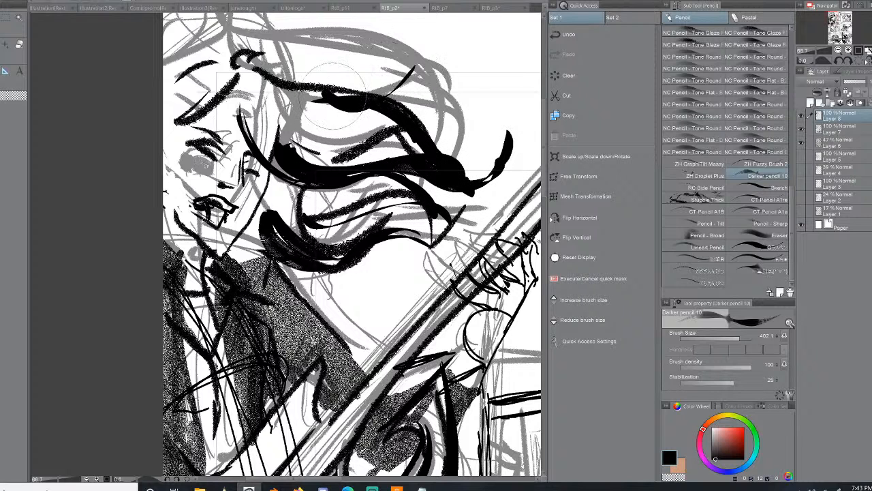
- Try carrying the upper lock back to the hairline and filling the hair behind the face with solid black
mouse_move(333, 96)
left_mouse_down()
mouse_move(424, 67)
mouse_move(300, 86)
mouse_move(237, 71)
mouse_move(259, 52)
left_mouse_up()
left_click_drag(300, 81, 227, 65)
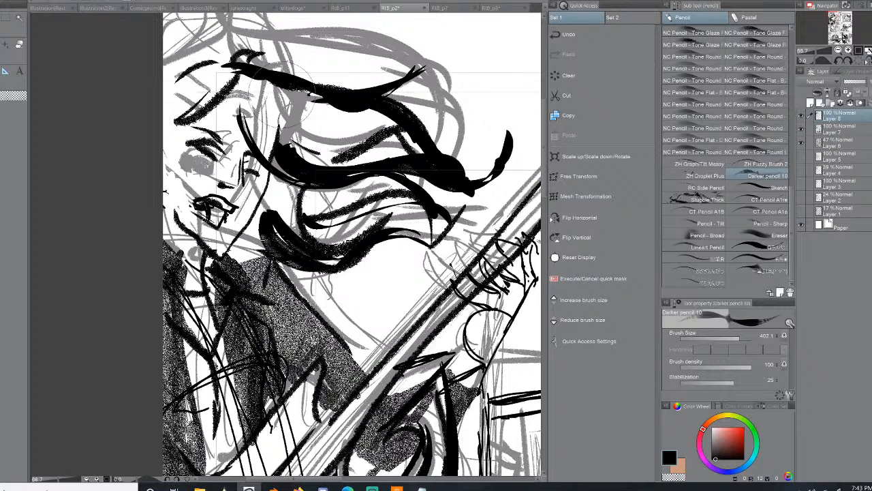
left_click_drag(242, 115, 424, 162)
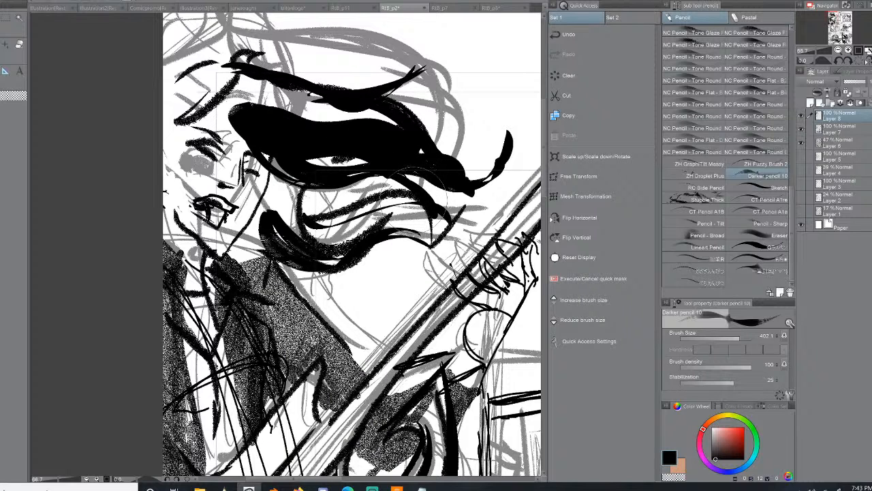
key("ctrl+z")
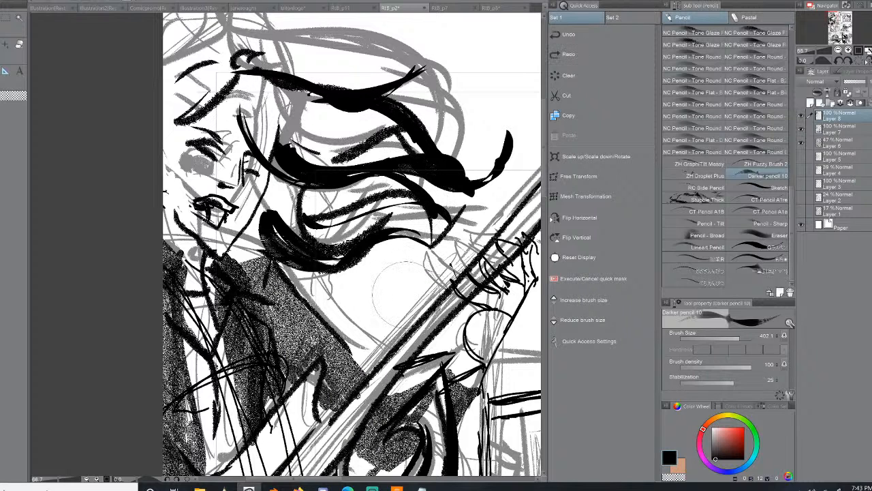
key("ctrl+z")
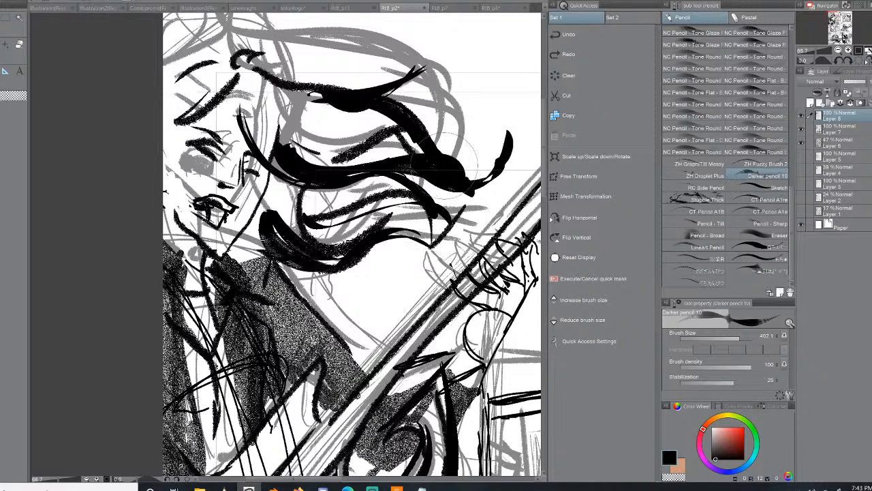
- Try a solid black mass between the upper and middle locks, and undo it with the latest upper lock strokes
mouse_move(440, 166)
left_mouse_down()
mouse_move(300, 109)
mouse_move(258, 69)
left_mouse_up()
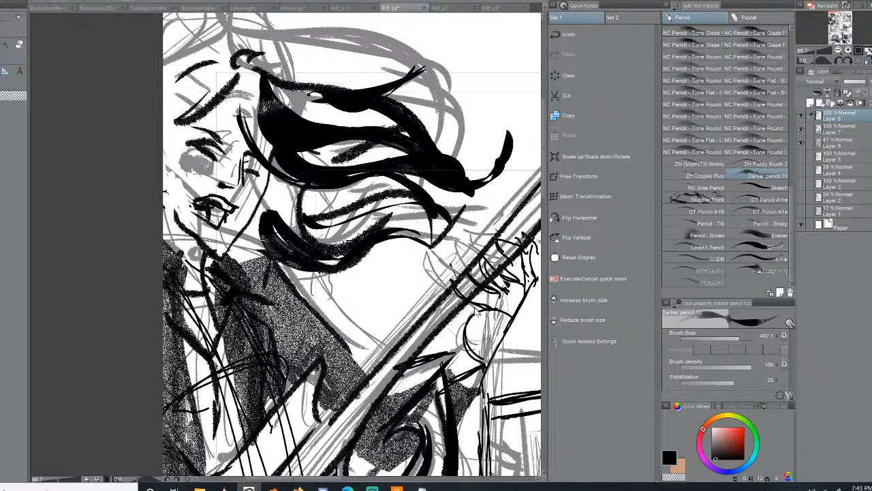
key("ctrl+z")
key("ctrl+z")
key("ctrl+z")
key("ctrl+z")
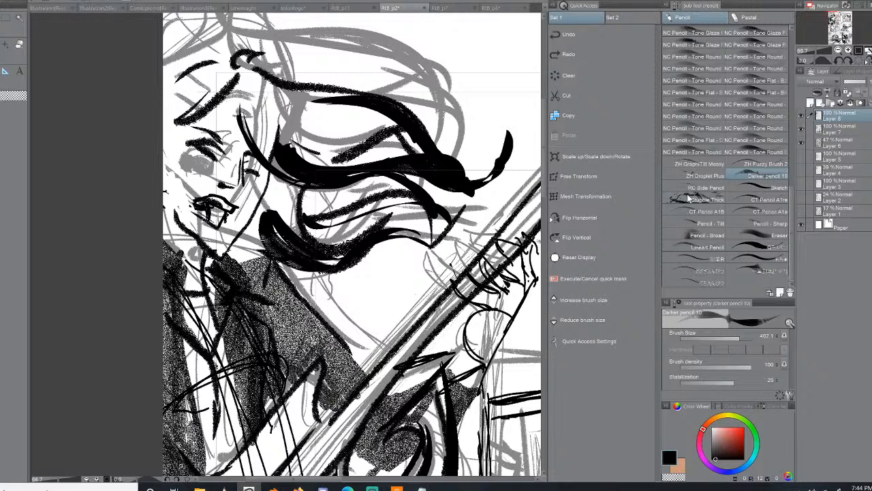
- Test the ZH Droplet Plus brush across the hair between the upper and middle locks, and undo the strokes
left_click(706, 176)
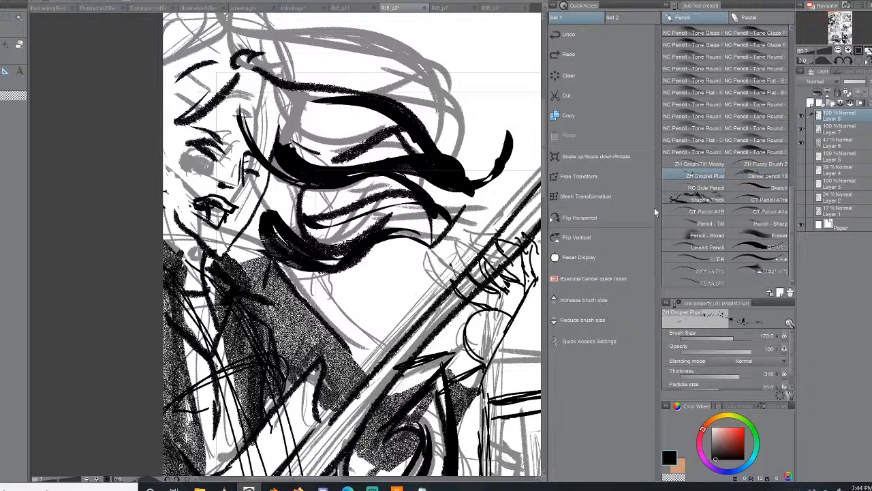
left_click_drag(392, 145, 313, 161)
mouse_move(278, 109)
left_mouse_down()
mouse_move(384, 152)
mouse_move(431, 144)
left_mouse_up()
key("ctrl+z")
- Test the Artemus Hard pencil over the hair tips near the guitar neck, and undo the strokes
left_click_drag(789, 207, 784, 75)
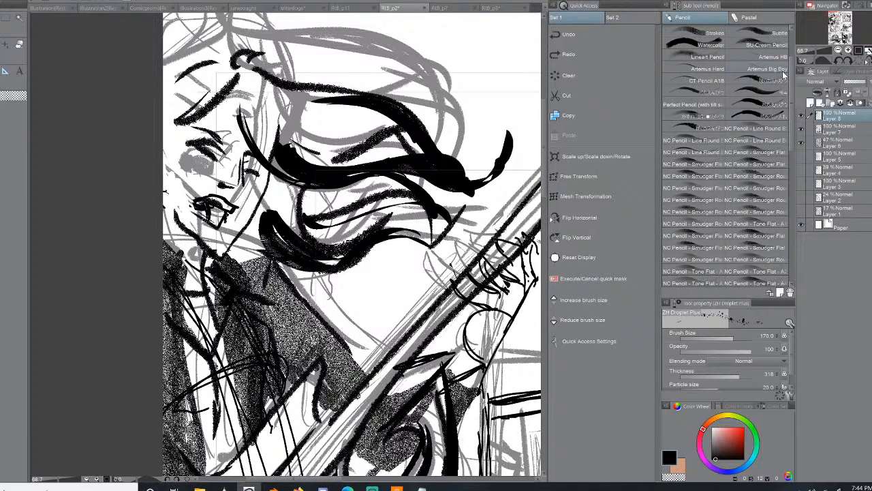
left_click(709, 68)
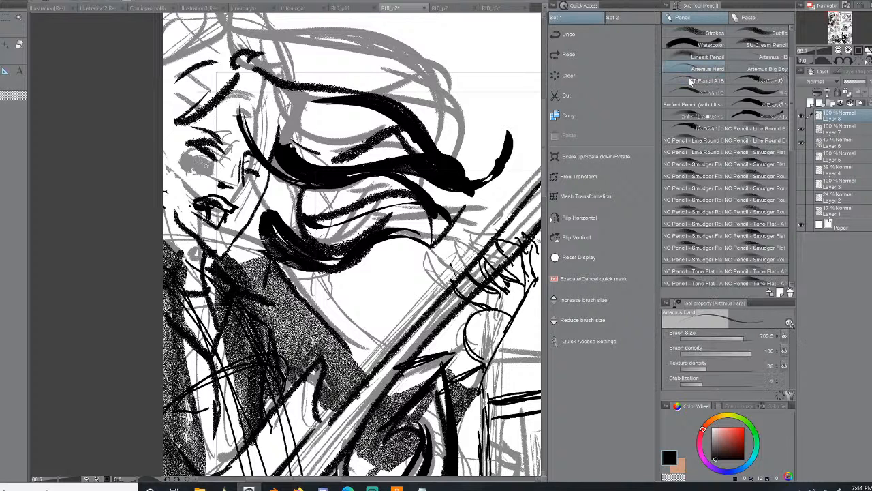
mouse_move(486, 225)
left_mouse_down()
mouse_move(477, 164)
mouse_move(460, 221)
left_mouse_up()
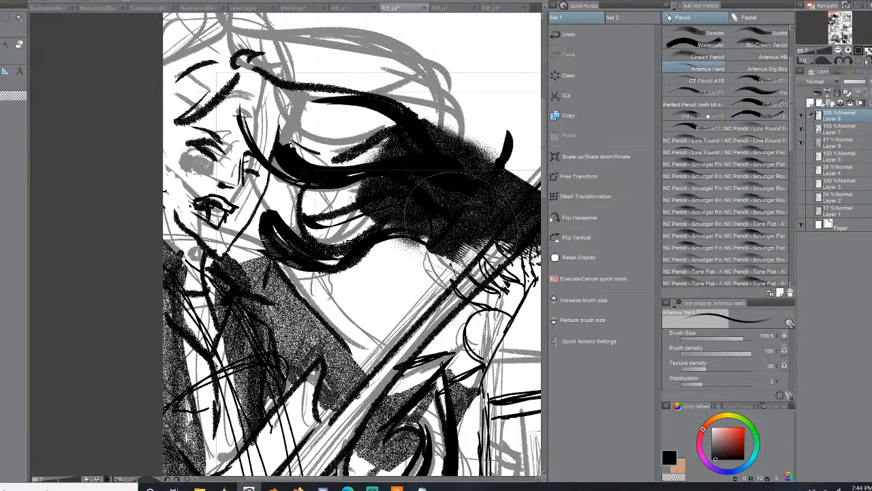
key("ctrl+z")
key("ctrl+z")
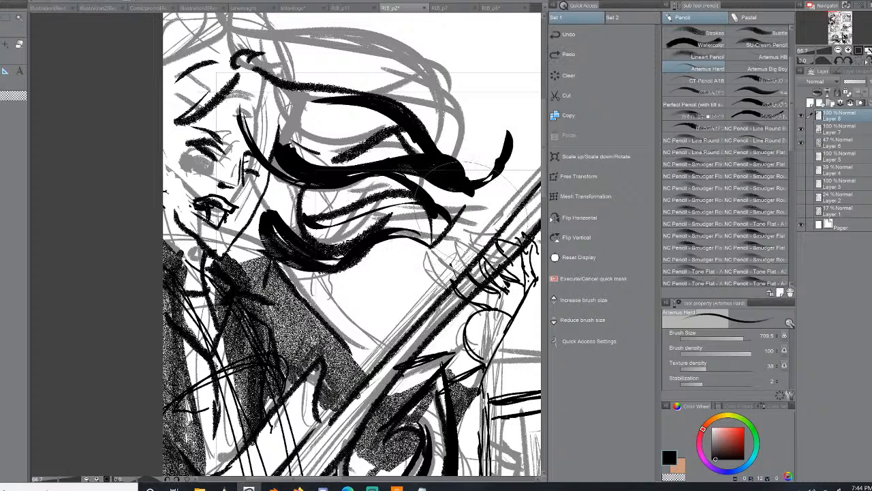
- Test the NC Pencil - Smudger Flat - C1 Reg brush as shading over the lower hair locks, and undo it
left_click(772, 57)
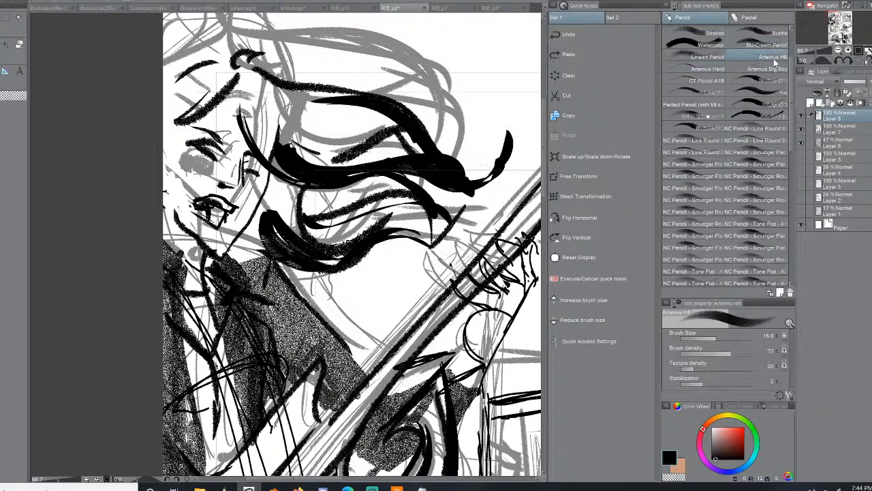
left_click(770, 164)
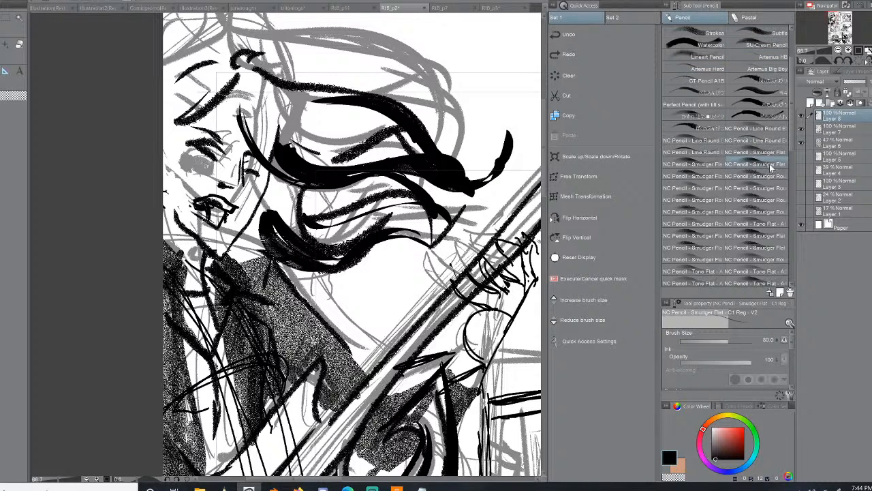
mouse_move(421, 270)
left_mouse_down()
mouse_move(356, 246)
mouse_move(366, 239)
mouse_move(314, 258)
mouse_move(286, 249)
mouse_move(286, 206)
mouse_move(270, 178)
mouse_move(276, 159)
mouse_move(264, 176)
mouse_move(269, 217)
mouse_move(304, 195)
mouse_move(310, 205)
mouse_move(379, 204)
mouse_move(351, 232)
mouse_move(379, 236)
mouse_move(475, 211)
left_mouse_up()
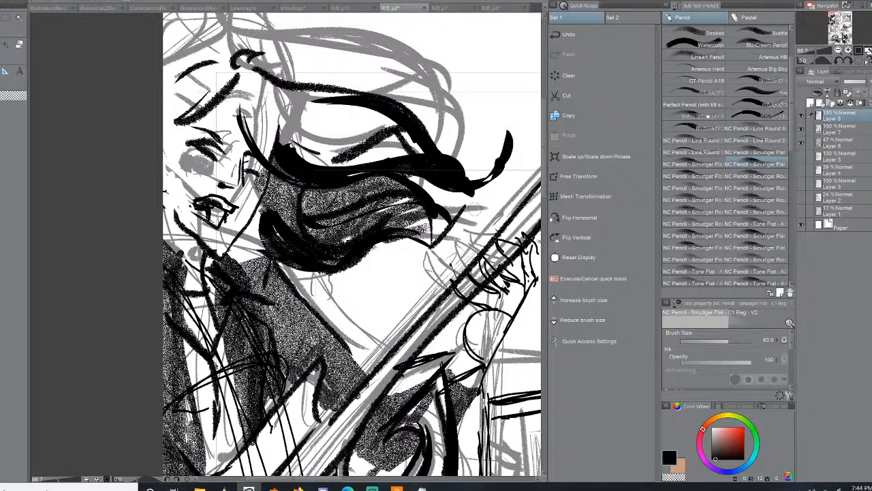
key("ctrl+z")
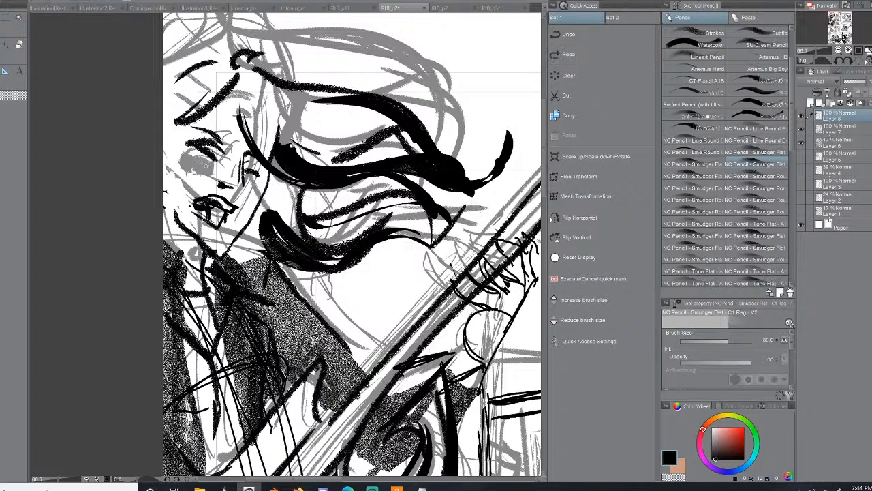
- Preview the Perfect Pencil (with tilt support), NC Pencil smudger and NC Pencil - Tone Flat - A2 V-Fine Light brushes
left_click(721, 109)
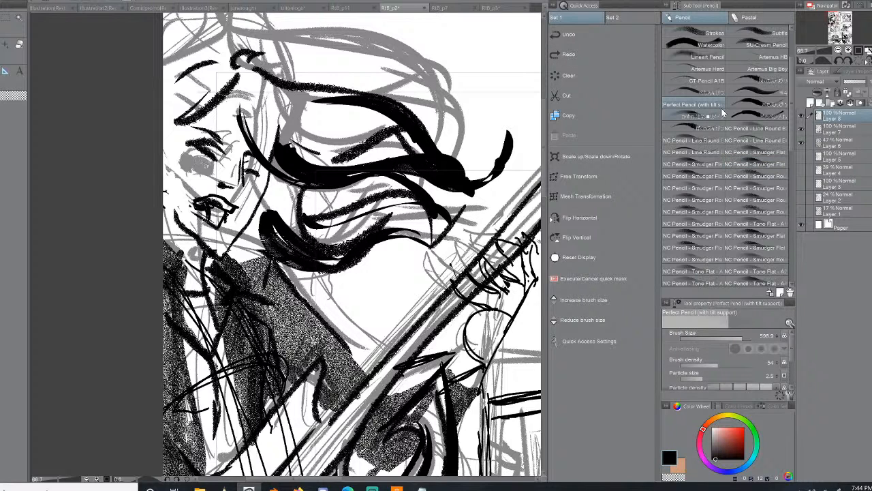
left_click(748, 237)
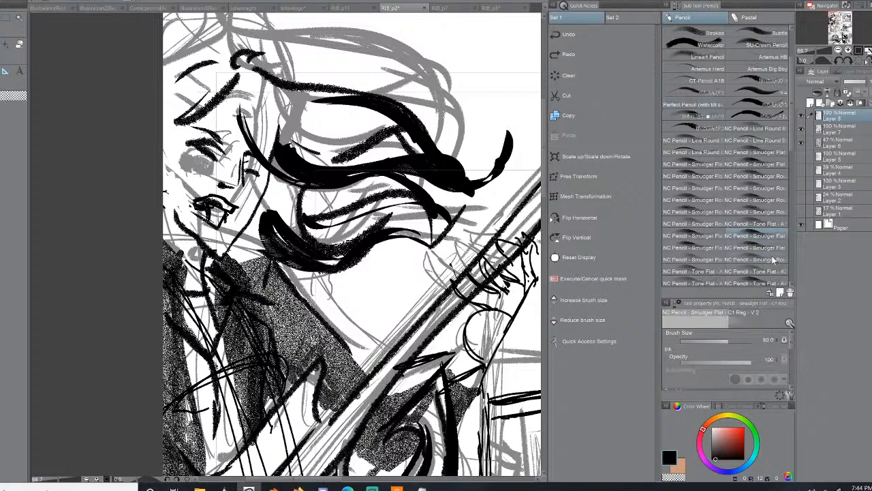
left_click(773, 259)
left_click(786, 270)
scroll(790, 271, "down", 5)
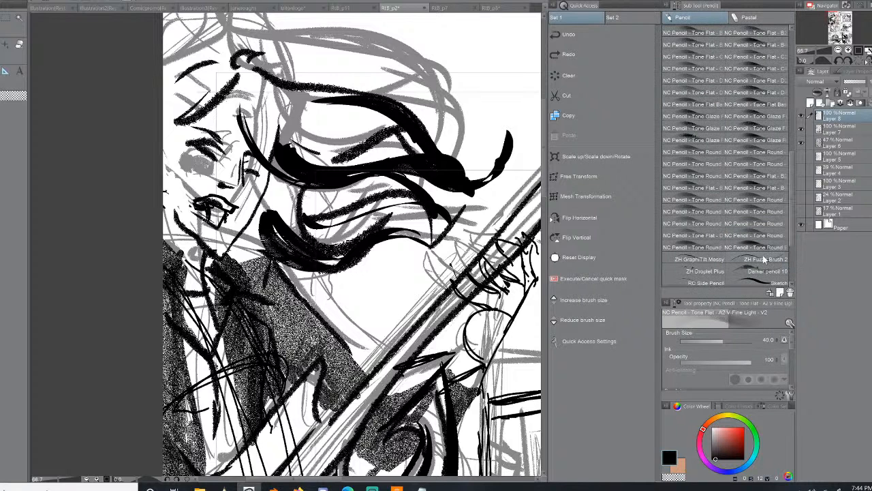
- Switch to the India ink brushes and scribble a Japanese Brush Pen test stroke beside the guitar neck below the hair
key("b")
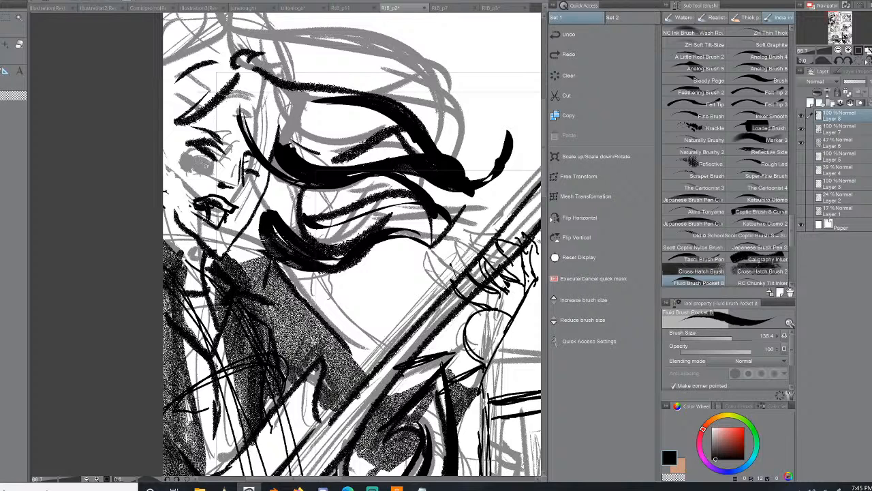
left_click(772, 258)
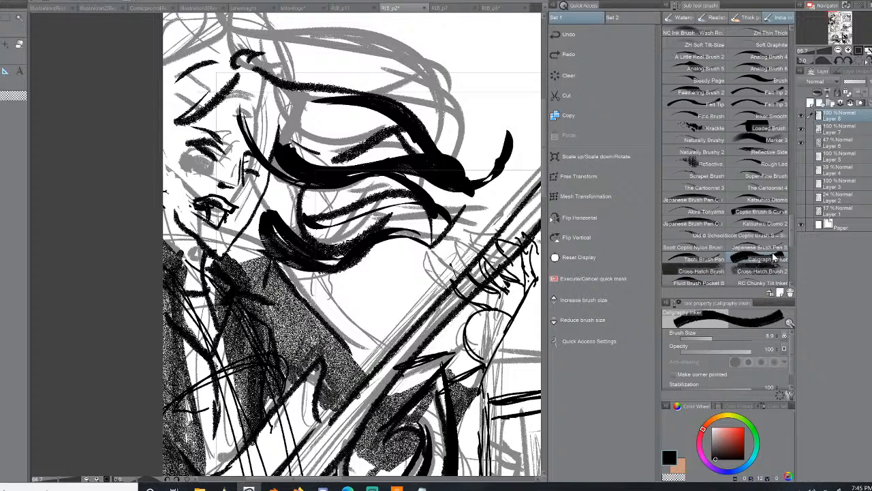
left_click(763, 248)
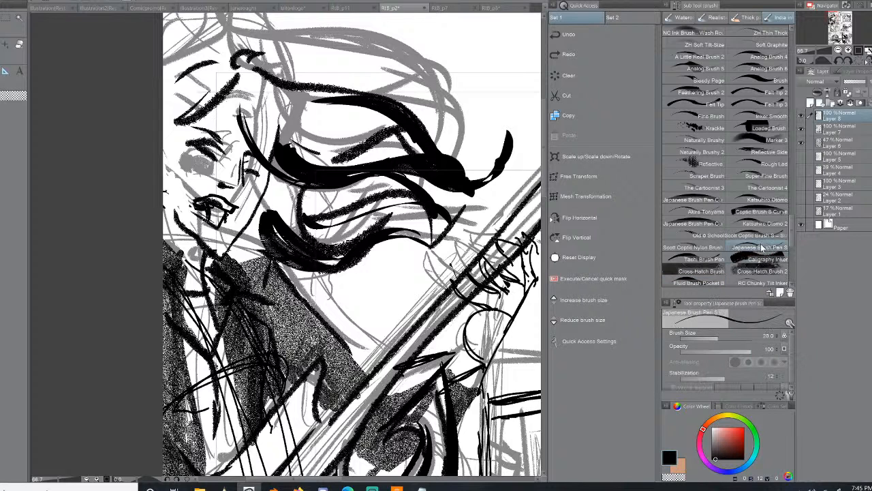
left_click_drag(451, 267, 401, 302)
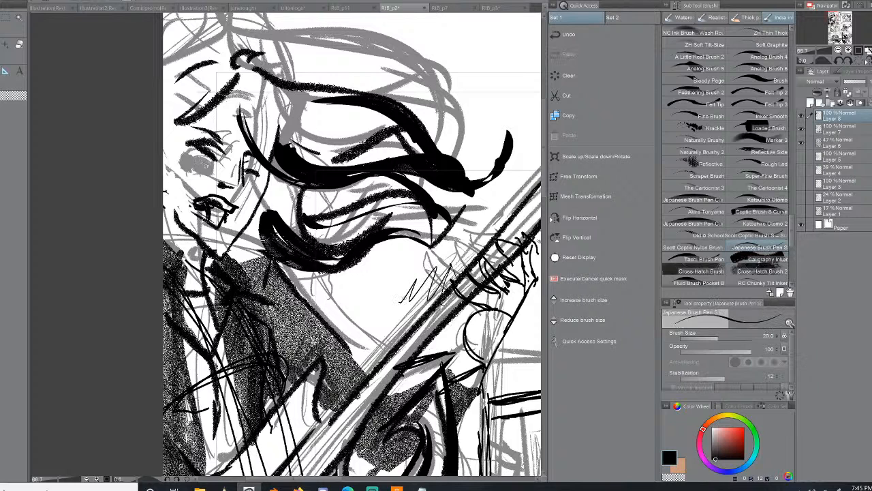
- Switch to the RC Chunky Tilt Inker brush and enlarge its brush size to 156.8
left_click_drag(731, 341, 736, 344)
left_click(762, 283)
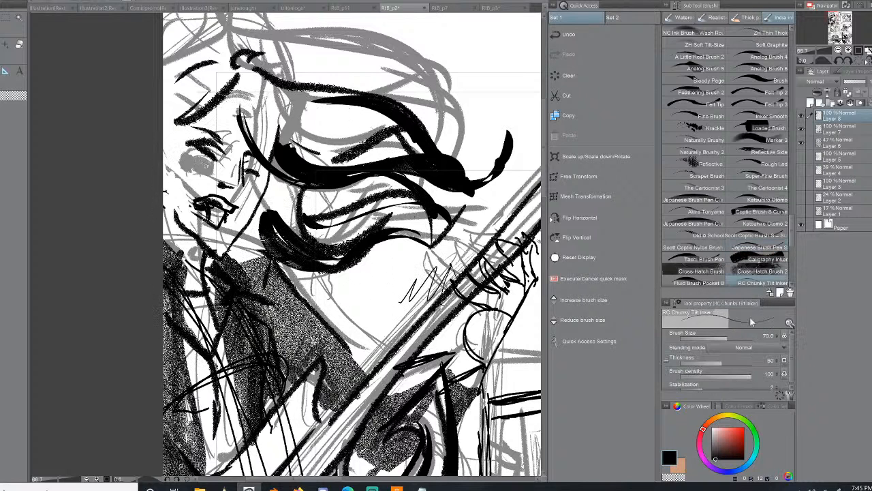
mouse_move(745, 343)
left_mouse_down()
mouse_move(752, 346)
mouse_move(735, 346)
left_mouse_up()
- Test the RC Chunky Tilt Inker with curved strokes below the hair, beside the guitar neck, and undo them
mouse_move(345, 310)
left_mouse_down()
mouse_move(395, 281)
mouse_move(417, 282)
left_mouse_up()
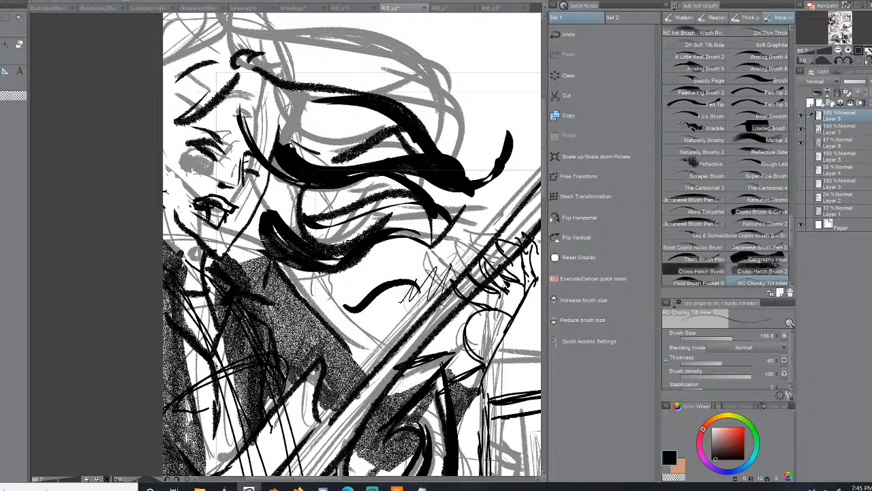
mouse_move(380, 315)
left_mouse_down()
mouse_move(387, 294)
mouse_move(427, 250)
mouse_move(371, 326)
left_mouse_up()
key("ctrl+z")
key("ctrl+z")
key("ctrl+z")
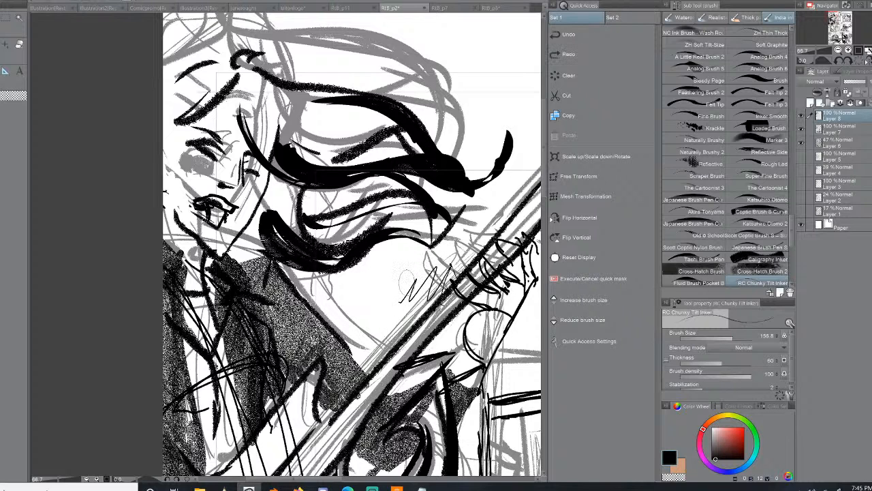
- Ink thick strands sweeping back from the guitarist's temple through the middle and upper locks of her windblown hair
left_click_drag(257, 108, 273, 145)
mouse_move(256, 93)
left_mouse_down()
mouse_move(290, 162)
mouse_move(255, 116)
mouse_move(295, 174)
left_mouse_up()
mouse_move(268, 135)
left_mouse_down()
mouse_move(276, 150)
mouse_move(333, 164)
mouse_move(360, 154)
left_mouse_up()
mouse_move(267, 119)
left_mouse_down()
mouse_move(301, 148)
mouse_move(405, 142)
left_mouse_up()
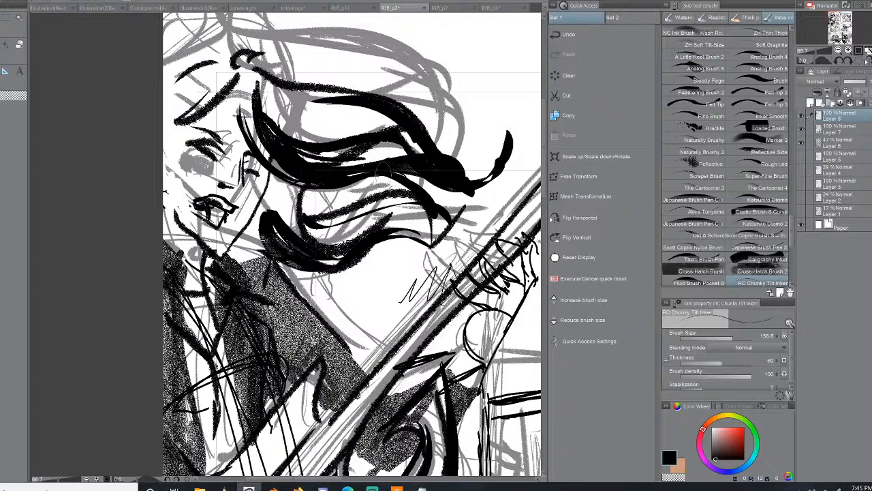
mouse_move(256, 103)
left_mouse_down()
mouse_move(299, 139)
mouse_move(372, 116)
left_mouse_up()
left_click_drag(272, 118, 347, 109)
left_click_drag(293, 108, 352, 117)
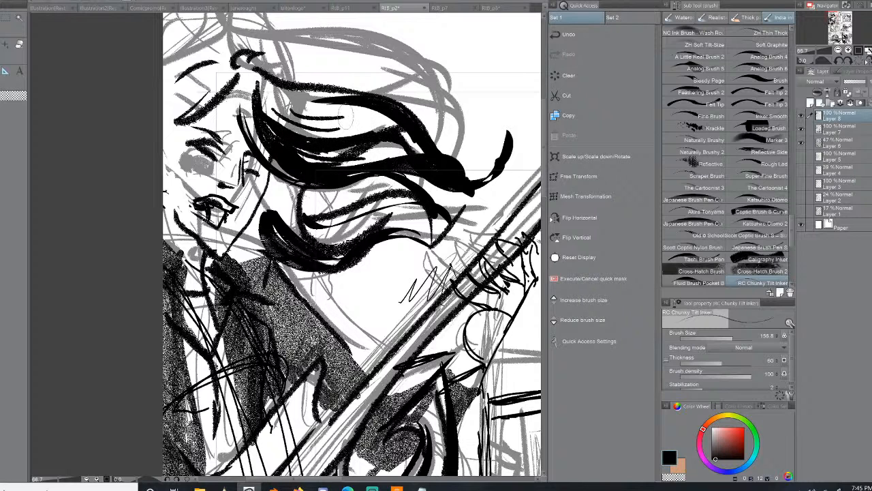
mouse_move(253, 68)
left_mouse_down()
mouse_move(339, 112)
mouse_move(368, 109)
left_mouse_up()
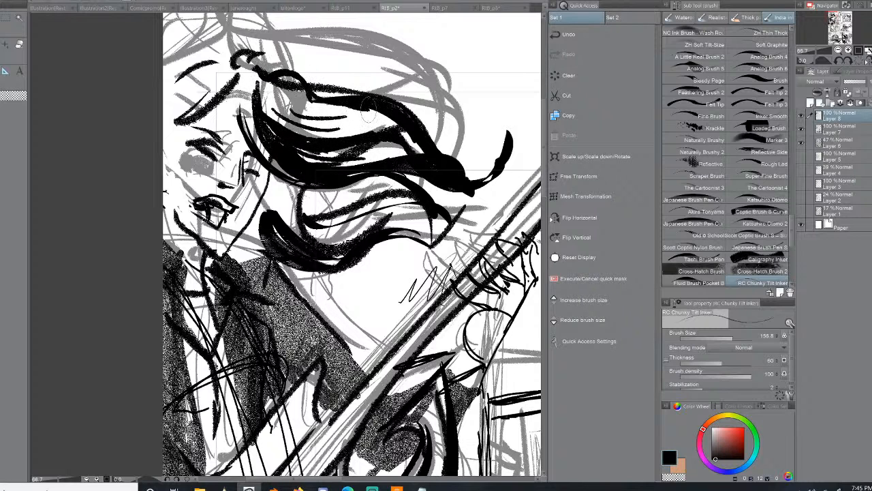
- Ink the crown, the hairline and the hair framing the far side of her face down to the shirt collar
mouse_move(297, 83)
left_mouse_down()
mouse_move(253, 67)
mouse_move(164, 102)
left_mouse_up()
left_click_drag(224, 51, 163, 112)
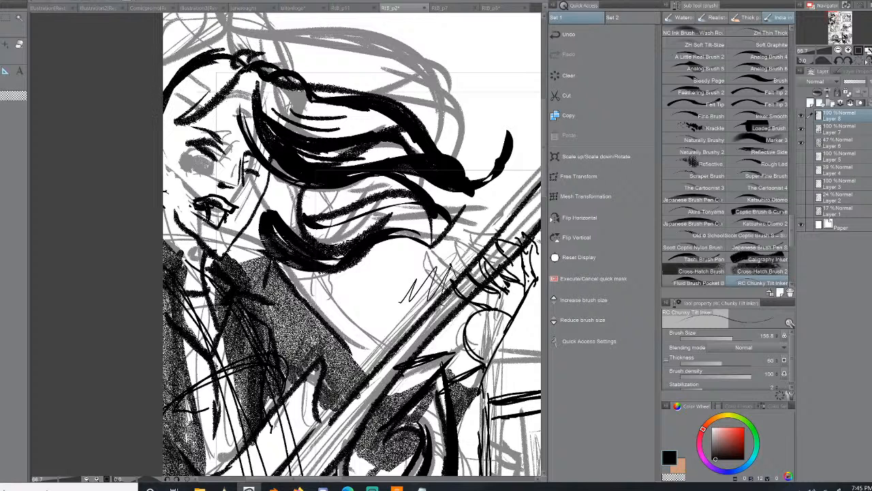
mouse_move(232, 75)
left_mouse_down()
mouse_move(209, 115)
mouse_move(166, 145)
left_mouse_up()
mouse_move(205, 112)
left_mouse_down()
mouse_move(164, 147)
mouse_move(164, 203)
left_mouse_up()
mouse_move(174, 142)
left_mouse_down()
mouse_move(165, 225)
mouse_move(203, 293)
left_mouse_up()
mouse_move(167, 226)
left_mouse_down()
mouse_move(194, 311)
mouse_move(171, 308)
mouse_move(165, 319)
left_mouse_up()
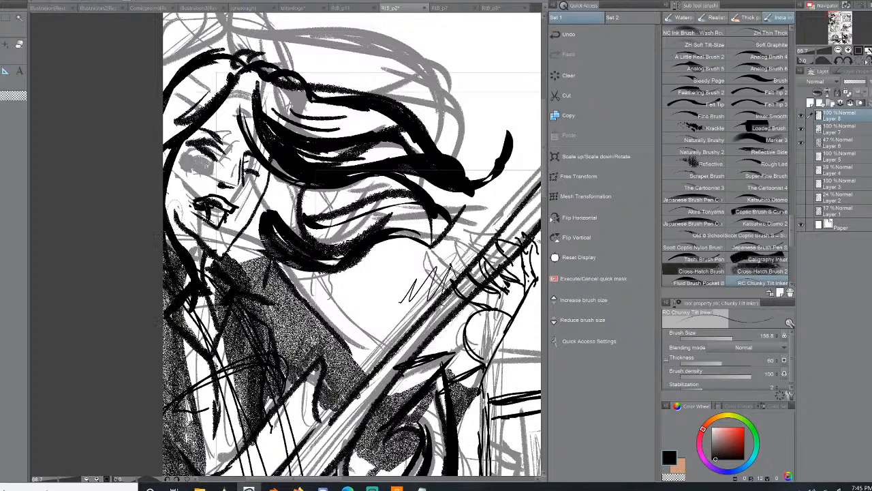
- Ink a heavier jaw and chin contour on the guitarist's face, and undo a stray mark beside the cheek
mouse_move(166, 183)
left_mouse_down()
mouse_move(181, 219)
mouse_move(210, 247)
mouse_move(226, 247)
mouse_move(277, 177)
left_mouse_up()
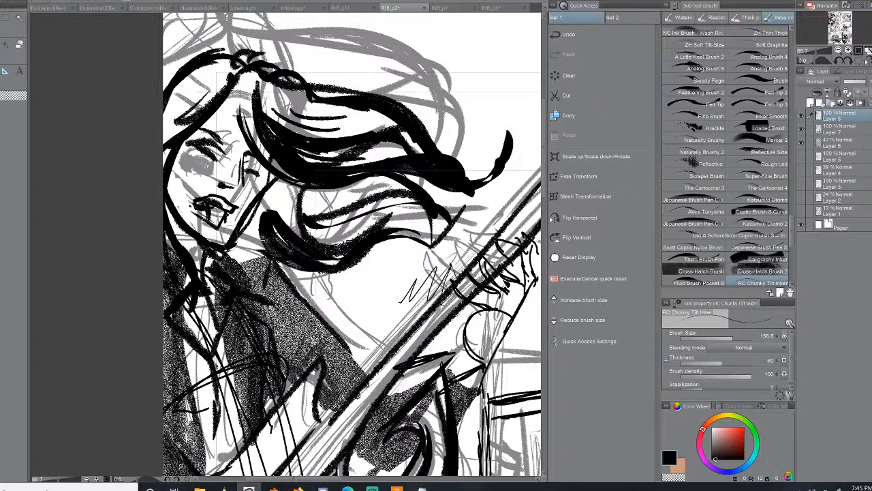
mouse_move(229, 240)
left_mouse_down()
mouse_move(267, 186)
mouse_move(250, 236)
mouse_move(229, 237)
left_mouse_up()
left_click_drag(256, 196, 225, 244)
left_click_drag(272, 184, 257, 205)
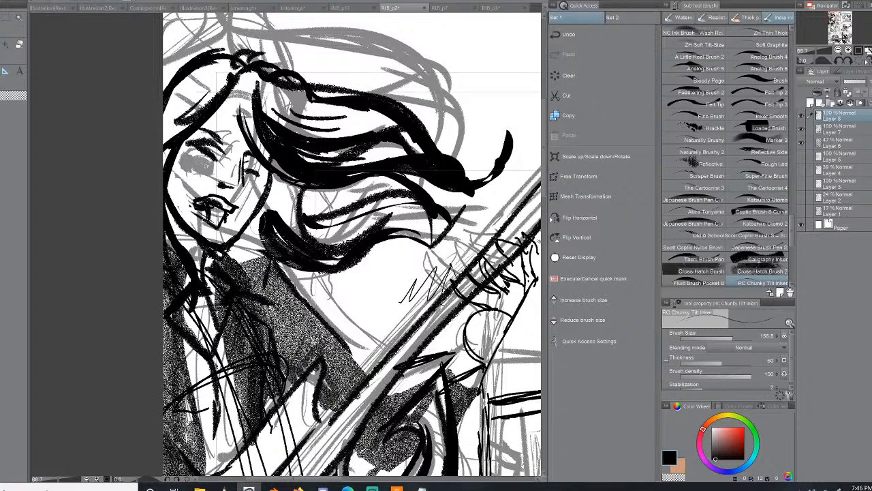
left_click_drag(250, 168, 270, 181)
key("ctrl+z")
- Thicken the flying hair tip and fill the hair behind her jaw and neck with black into the lower locks
left_click_drag(477, 181, 493, 174)
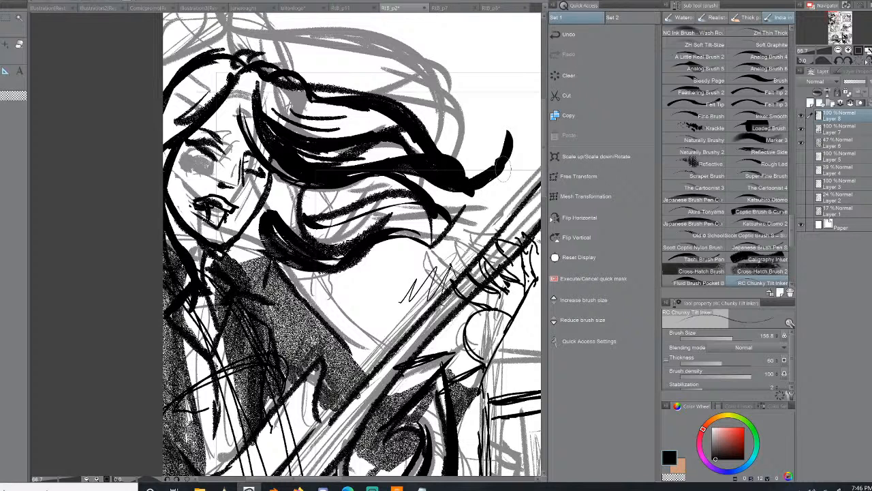
left_click_drag(274, 175, 285, 204)
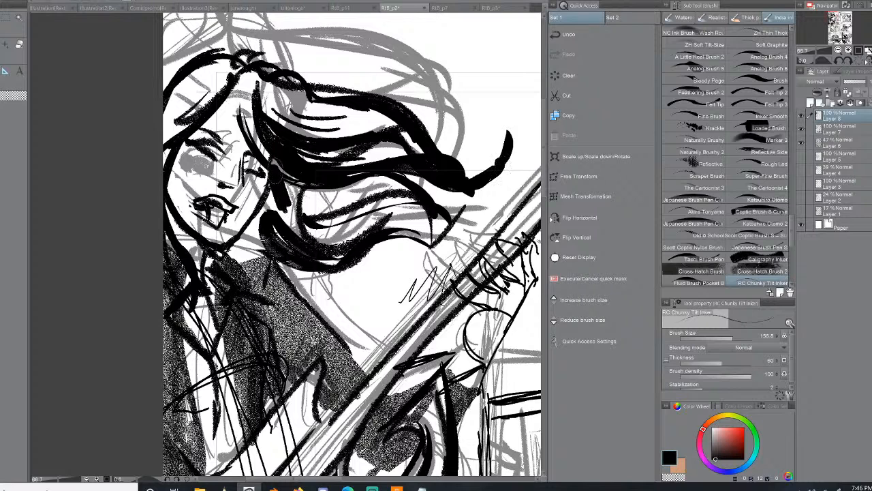
mouse_move(275, 156)
left_mouse_down()
mouse_move(289, 192)
mouse_move(285, 216)
mouse_move(266, 222)
left_mouse_up()
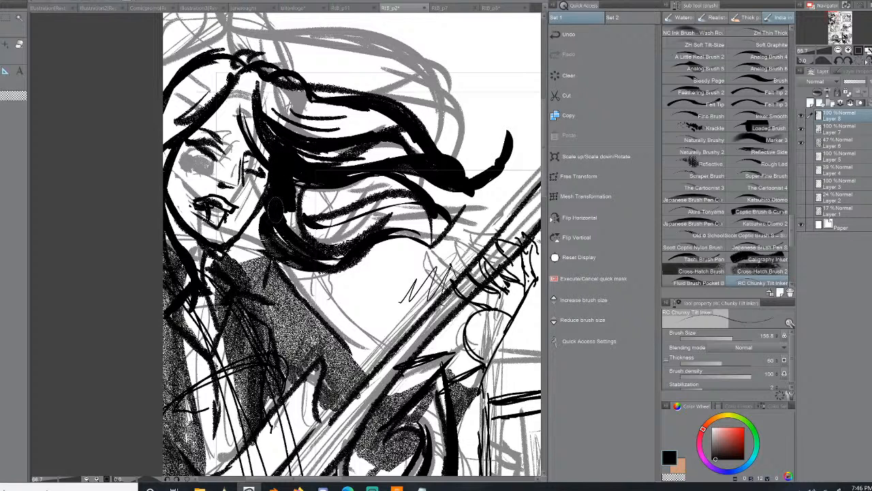
left_click_drag(272, 192, 232, 255)
mouse_move(263, 219)
left_mouse_down()
mouse_move(248, 259)
mouse_move(257, 256)
left_mouse_up()
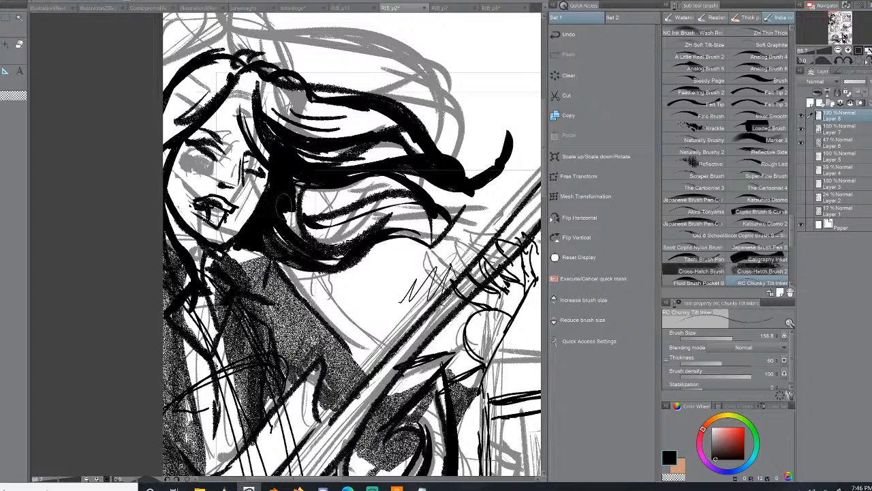
mouse_move(285, 206)
left_mouse_down()
mouse_move(362, 228)
mouse_move(385, 207)
left_mouse_up()
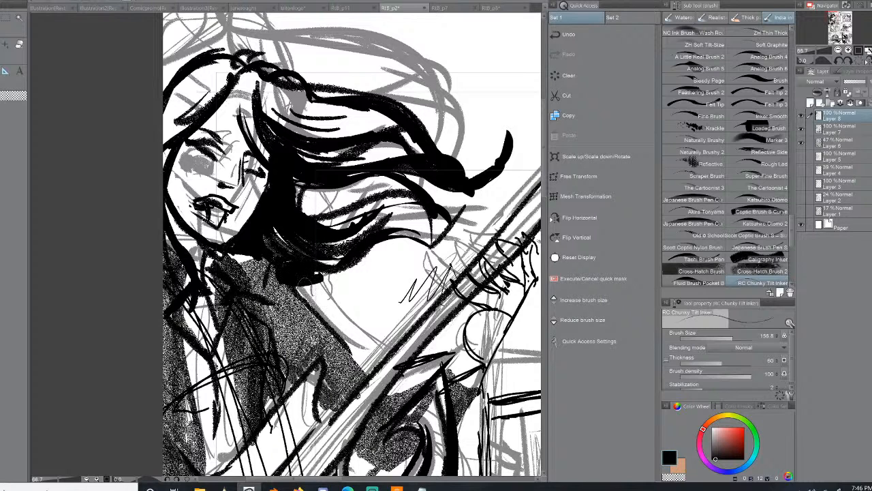
- Ink the guitarist's jacket with heavy lines along the shoulder, sleeve folds, lapels and shirt opening
left_click_drag(318, 310, 366, 373)
left_click_drag(262, 319, 277, 373)
left_click_drag(289, 314, 275, 366)
left_click_drag(253, 402, 270, 430)
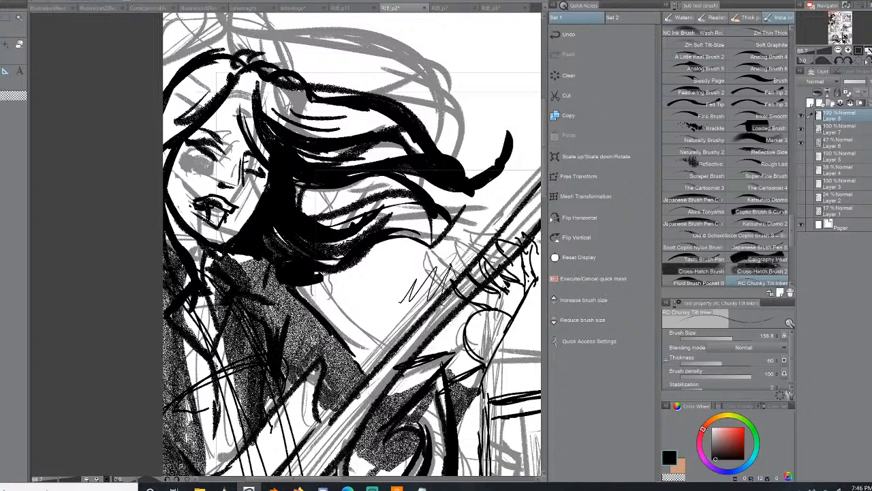
mouse_move(271, 364)
left_mouse_down()
mouse_move(283, 411)
mouse_move(288, 401)
left_mouse_up()
mouse_move(217, 269)
left_mouse_down()
mouse_move(233, 449)
mouse_move(233, 463)
mouse_move(207, 465)
left_mouse_up()
mouse_move(170, 293)
left_mouse_down()
mouse_move(204, 451)
mouse_move(190, 385)
left_mouse_up()
left_click_drag(166, 239, 177, 287)
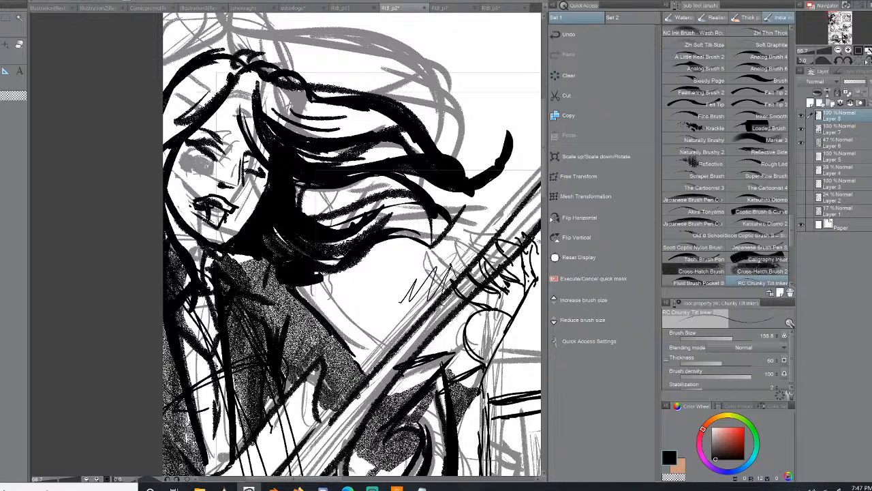
- Ink bold contours on the fingers and thumb of the hand gripping the guitar neck
mouse_move(466, 344)
left_mouse_down()
mouse_move(501, 309)
mouse_move(471, 302)
mouse_move(493, 293)
mouse_move(474, 287)
mouse_move(496, 293)
left_mouse_up()
mouse_move(475, 265)
left_mouse_down()
mouse_move(486, 281)
mouse_move(511, 289)
left_mouse_up()
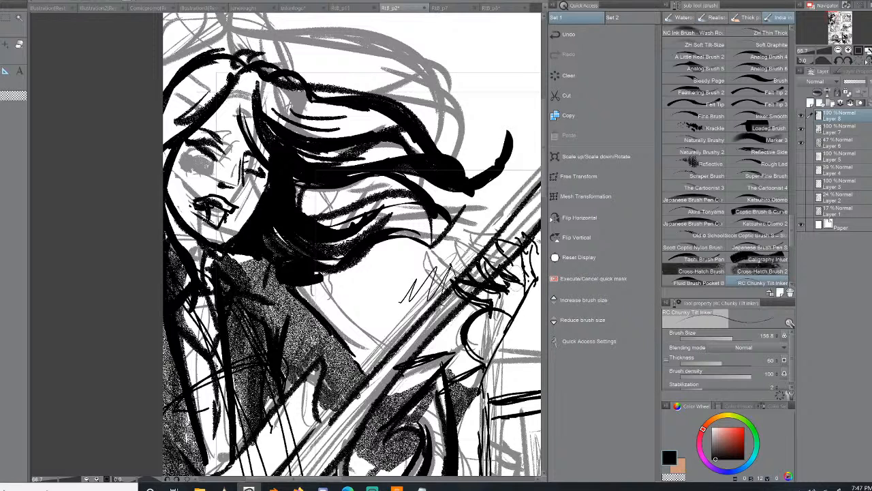
left_click_drag(502, 259, 519, 300)
mouse_move(488, 237)
left_mouse_down()
mouse_move(510, 273)
mouse_move(529, 267)
mouse_move(530, 309)
left_mouse_up()
left_click_drag(508, 266, 517, 292)
- Ink the outer edge of the fretting hand and continue along the wrist and forearm to the sleeve cuff
mouse_move(526, 244)
left_mouse_down()
mouse_move(540, 299)
mouse_move(504, 335)
left_mouse_up()
left_click_drag(519, 294, 489, 372)
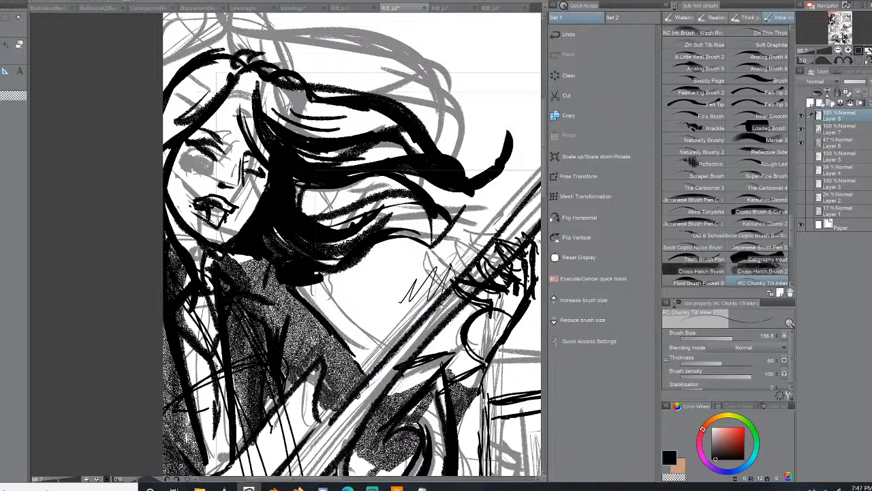
left_click_drag(500, 338, 471, 402)
left_click_drag(467, 362, 452, 373)
mouse_move(466, 341)
left_mouse_down()
mouse_move(459, 363)
mouse_move(449, 355)
mouse_move(426, 362)
mouse_move(440, 377)
left_mouse_up()
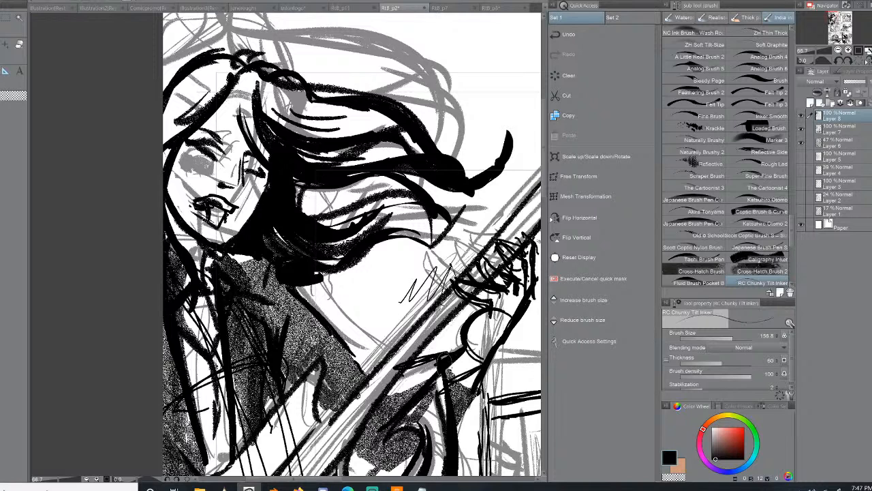
- Darken the hair root at the temple and ink bold folds on the jacket sleeve around the guitar neck
mouse_move(243, 114)
left_mouse_down()
mouse_move(254, 97)
mouse_move(253, 127)
left_mouse_up()
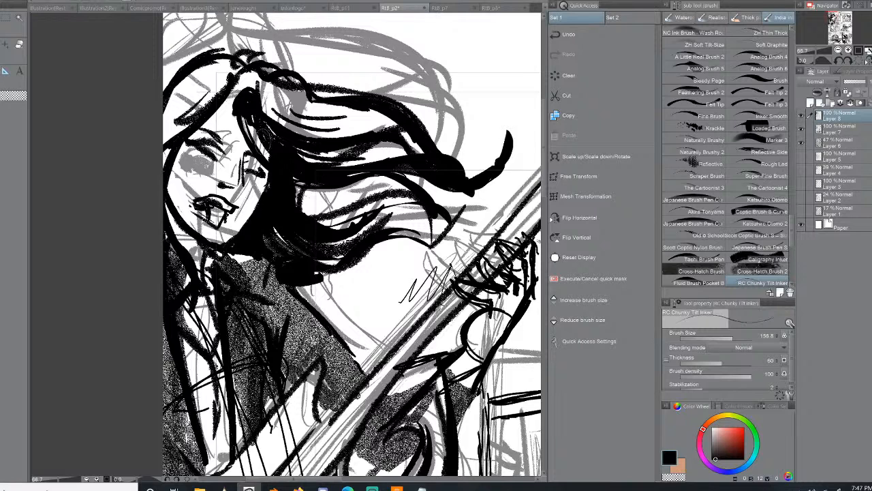
mouse_move(308, 343)
left_mouse_down()
mouse_move(286, 367)
mouse_move(293, 394)
mouse_move(326, 418)
left_mouse_up()
mouse_move(353, 455)
left_mouse_down()
mouse_move(349, 471)
mouse_move(386, 472)
mouse_move(379, 469)
left_mouse_up()
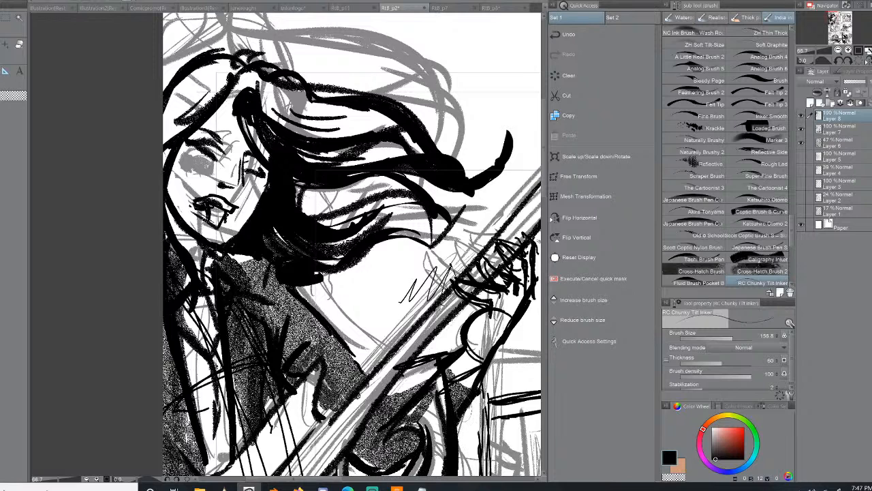
left_click_drag(456, 421, 477, 386)
left_click_drag(428, 368, 397, 410)
left_click_drag(350, 390, 336, 403)
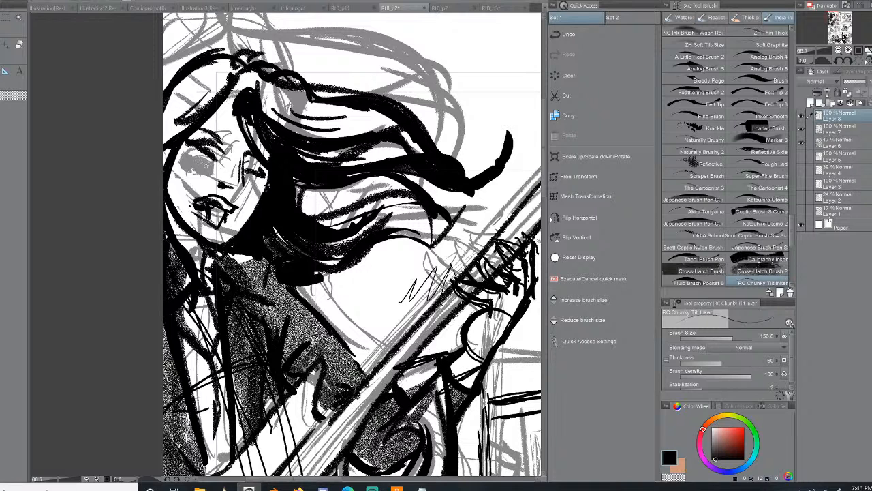
left_click_drag(354, 381, 319, 403)
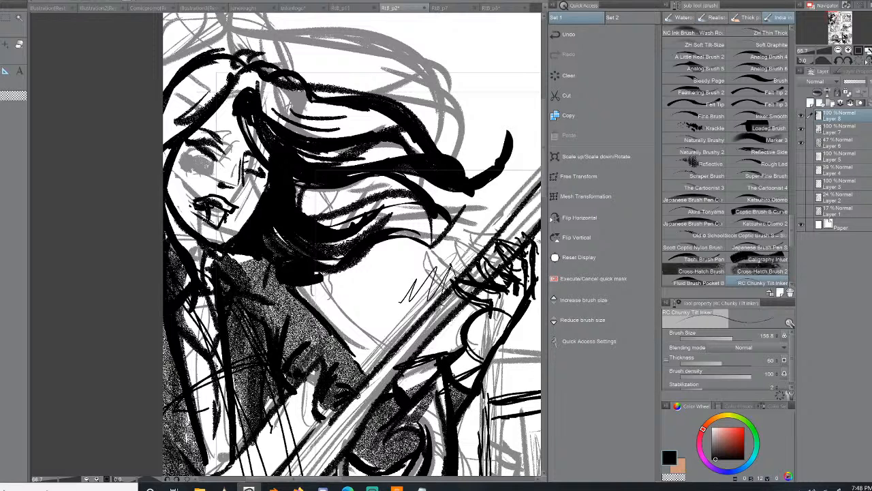
left_click_drag(308, 345, 297, 375)
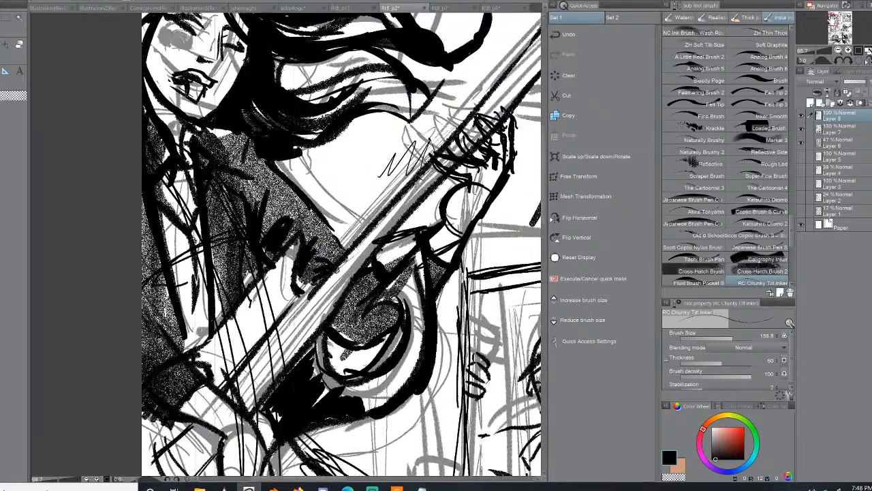
- Ink a thick edge line on the guitar beside the strings, just below the jacket
left_click_drag(184, 40, 314, 71)
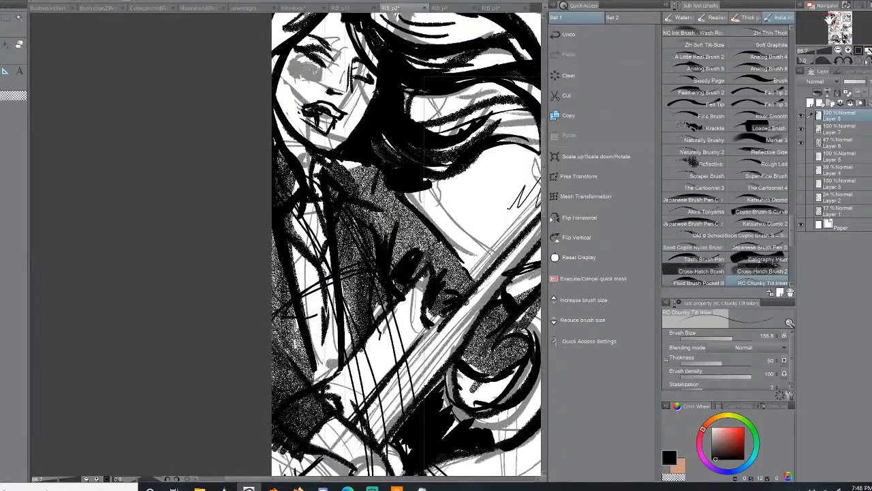
mouse_move(294, 344)
left_mouse_down()
mouse_move(218, 145)
mouse_move(220, 228)
mouse_move(185, 379)
mouse_move(241, 312)
left_mouse_up()
left_click_drag(235, 398, 243, 260)
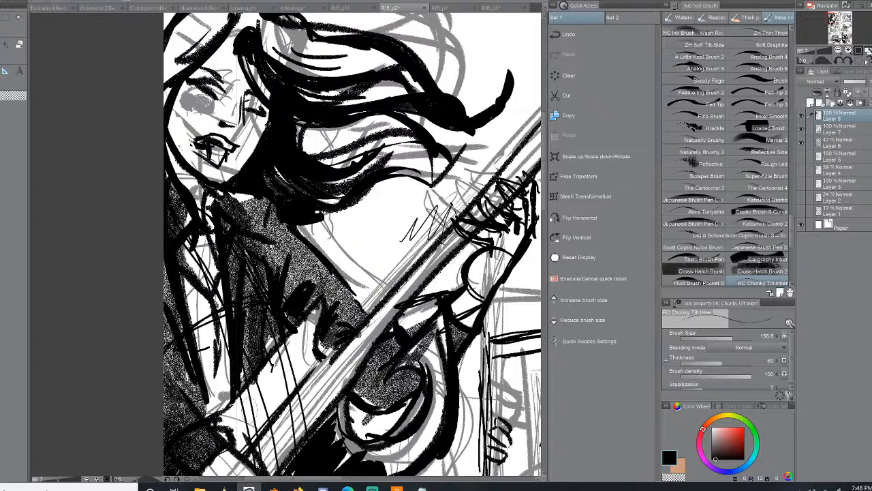
mouse_move(247, 407)
left_mouse_down()
mouse_move(301, 343)
mouse_move(303, 382)
left_mouse_up()
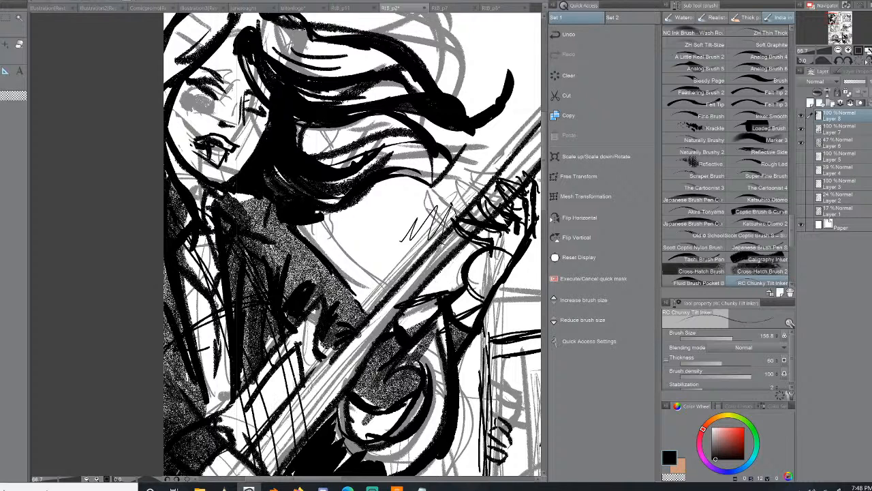
mouse_move(240, 415)
left_mouse_down()
mouse_move(266, 423)
mouse_move(297, 340)
left_mouse_up()
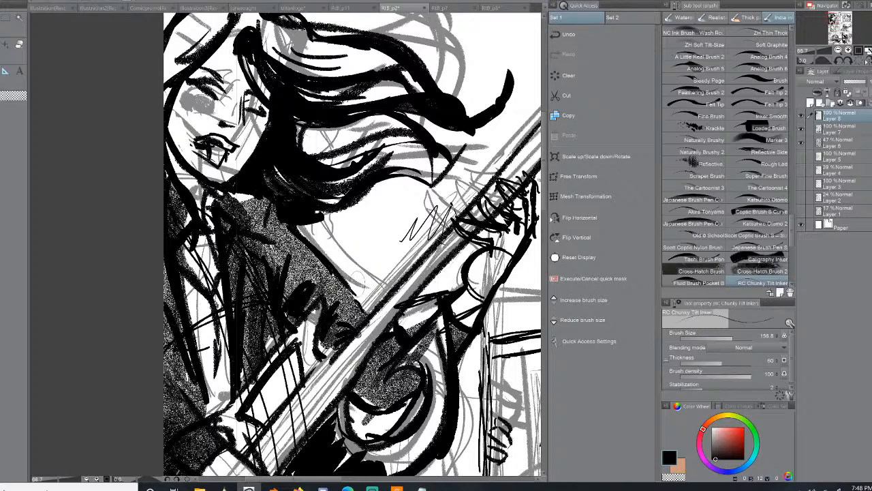
- Ink the V-shaped neckline, shoulder and torso side of the man standing in the doorway
left_click_drag(307, 238, 264, 291)
left_click_drag(286, 372, 112, 34)
left_click_drag(369, 254, 294, 274)
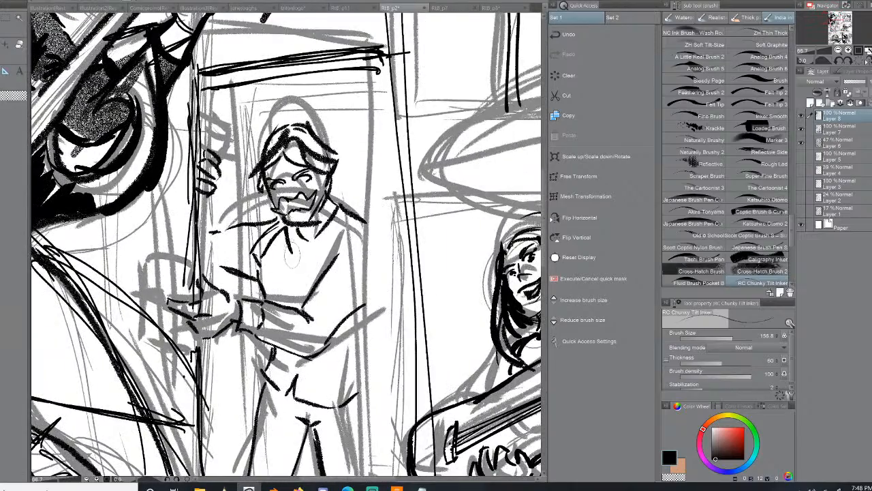
mouse_move(289, 229)
left_mouse_down()
mouse_move(294, 259)
mouse_move(366, 223)
left_mouse_up()
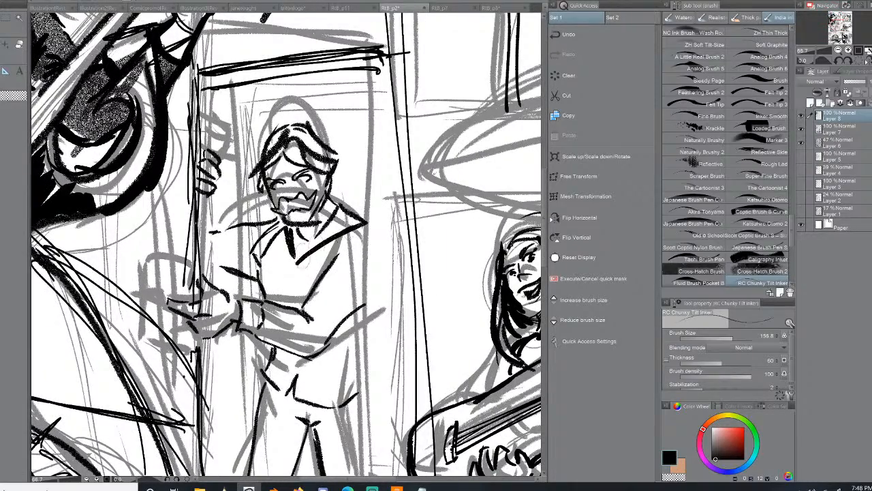
mouse_move(297, 260)
left_mouse_down()
mouse_move(353, 227)
mouse_move(304, 308)
left_mouse_up()
- Ink the man's bent elbow, sleeve folds and the upper and lower contours of his forearm
mouse_move(363, 304)
left_mouse_down()
mouse_move(320, 359)
mouse_move(366, 309)
left_mouse_up()
left_click_drag(252, 333, 311, 361)
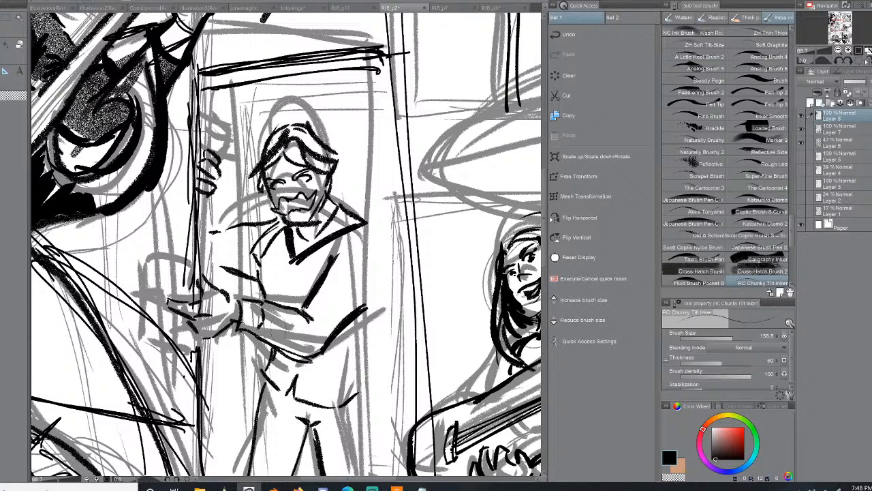
left_click_drag(313, 296, 350, 327)
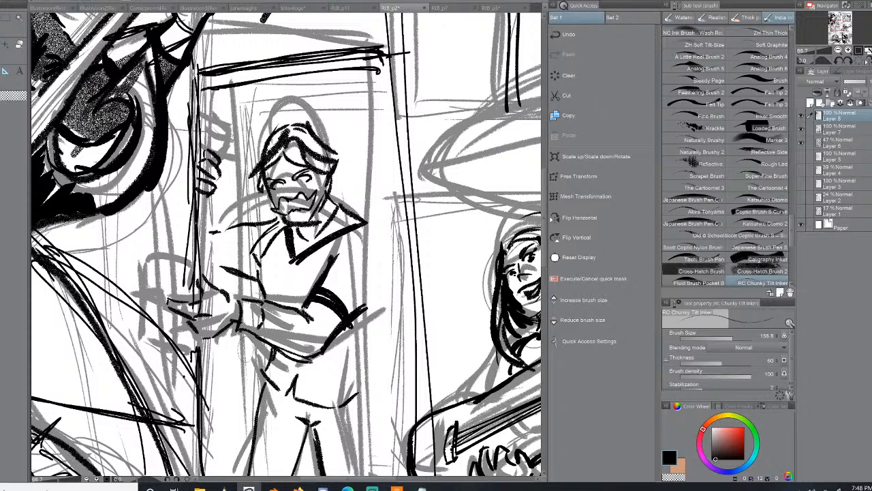
mouse_move(231, 322)
left_mouse_down()
mouse_move(277, 350)
mouse_move(328, 346)
mouse_move(320, 352)
left_mouse_up()
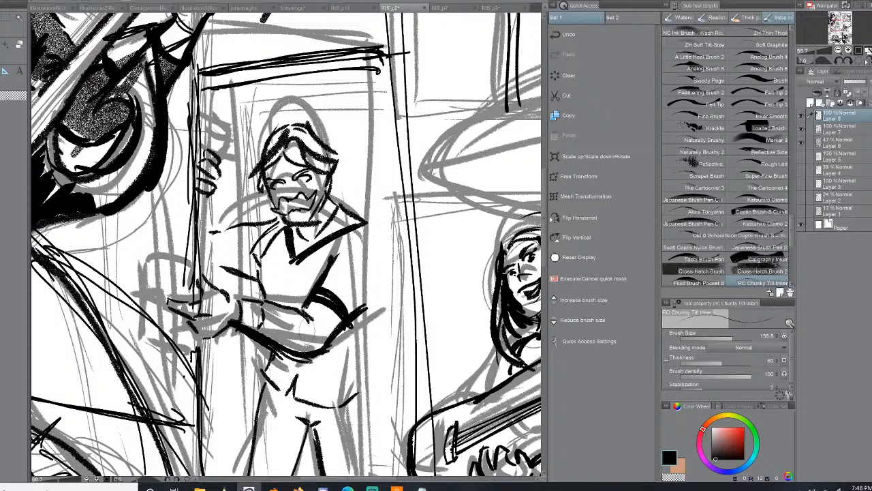
mouse_move(230, 298)
left_mouse_down()
mouse_move(321, 318)
mouse_move(304, 360)
left_mouse_up()
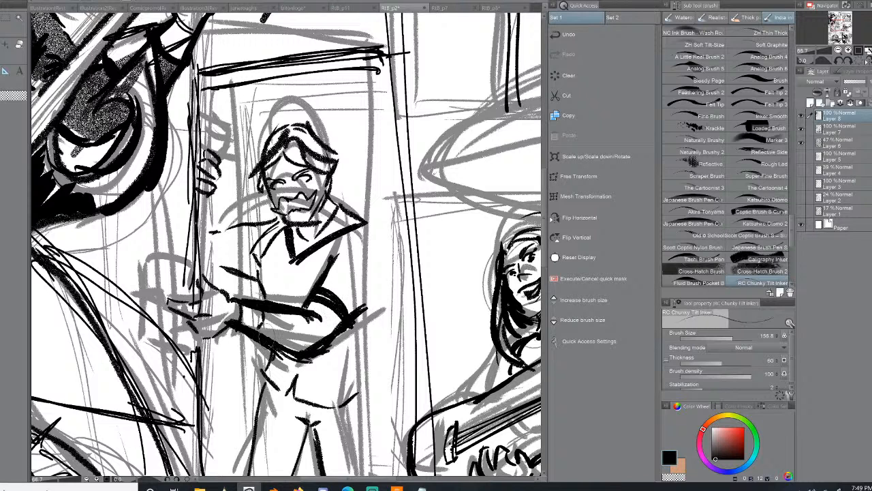
- Undo the recent thick ink strokes on the doorway man's forearm and sleeve
left_click_drag(240, 320, 212, 336)
key("ctrl+z")
key("ctrl+z")
key("ctrl+z")
key("ctrl+z")
key("ctrl+z")
key("ctrl+z")
key("ctrl+z")
key("ctrl+z")
key("ctrl+z")
key("ctrl+z")
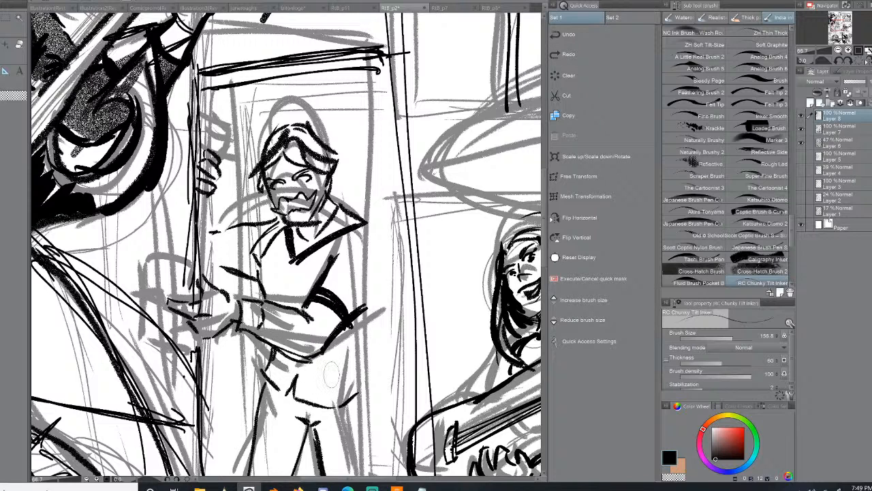
- Try out the Tachi Brush Pen with a stroke along the doorway man's forearm
left_click(713, 263)
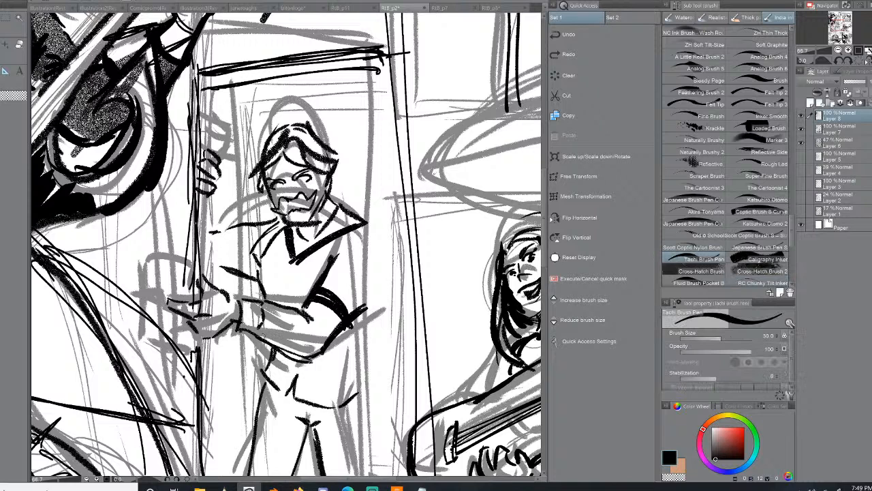
mouse_move(255, 331)
left_mouse_down()
mouse_move(290, 345)
mouse_move(316, 342)
left_mouse_up()
key("ctrl+z")
mouse_move(721, 343)
left_mouse_down()
mouse_move(734, 345)
mouse_move(710, 344)
left_mouse_up()
- Switch to the size 80 Scott Coptic Brush and ink the doorway man's eyes, nose and moustache
left_click(761, 235)
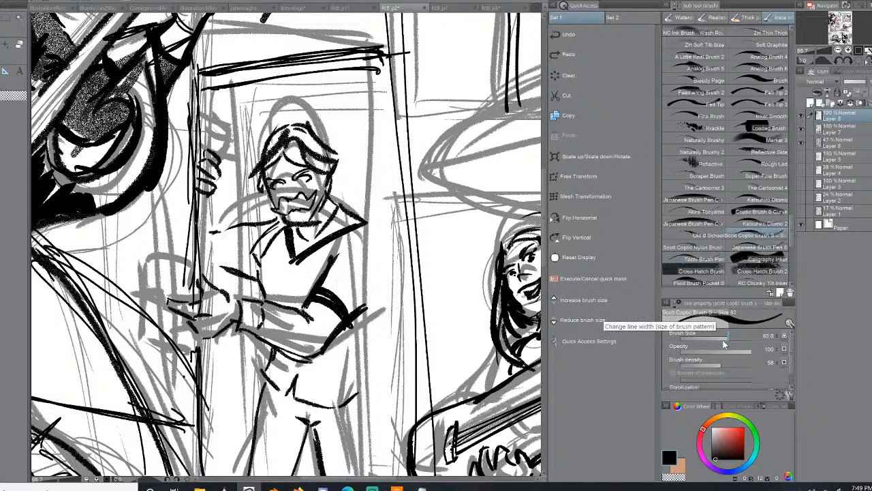
mouse_move(295, 274)
left_mouse_down()
mouse_move(291, 291)
mouse_move(334, 268)
left_mouse_up()
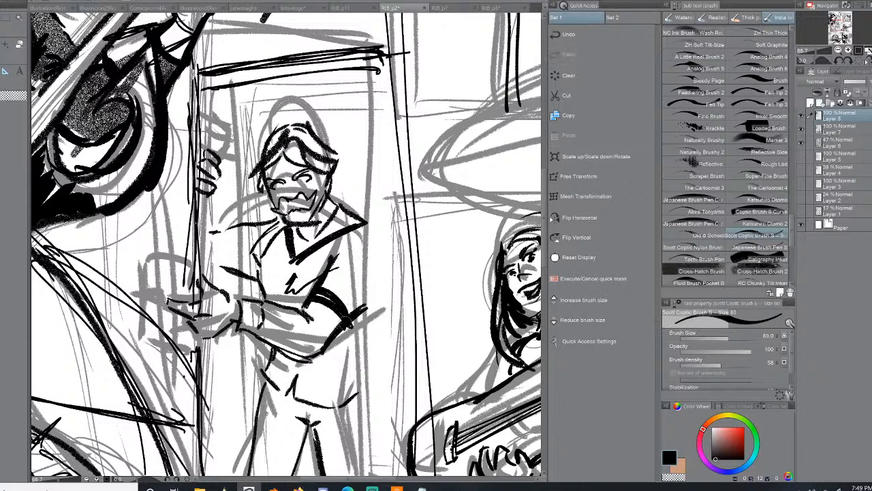
key("ctrl+z")
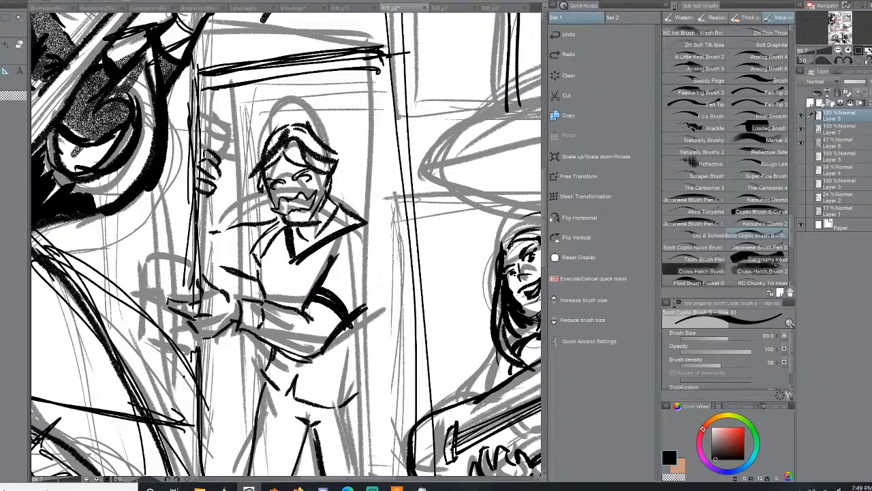
left_click_drag(298, 305, 310, 315)
left_click_drag(272, 186, 281, 182)
mouse_move(287, 204)
left_mouse_down()
mouse_move(279, 212)
mouse_move(310, 216)
mouse_move(318, 191)
mouse_move(289, 210)
mouse_move(280, 199)
left_mouse_up()
left_click_drag(293, 164, 288, 174)
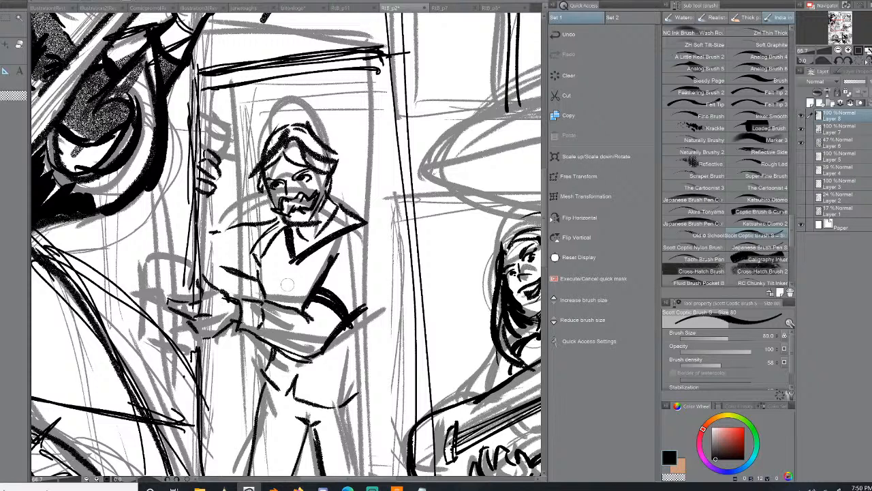
- Ink the doorway man's shirt collar and front opening, and outline the rectangular object in his lower hand
left_click_drag(288, 267, 287, 294)
left_click_drag(255, 254, 263, 266)
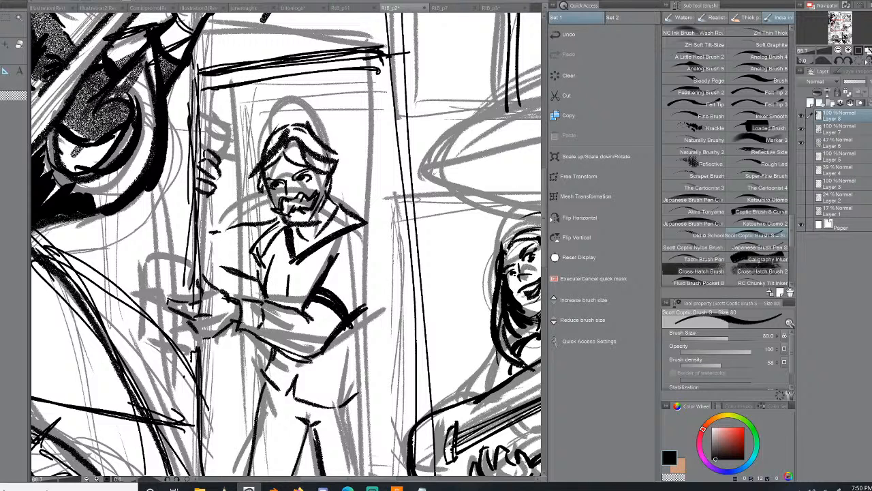
left_click_drag(275, 225, 251, 249)
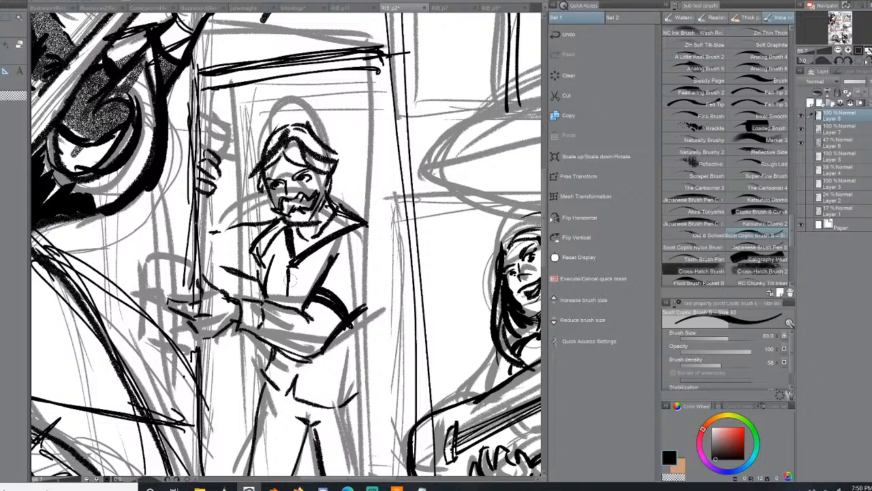
left_click_drag(295, 274, 289, 306)
left_click_drag(296, 264, 294, 275)
left_click_drag(168, 294, 177, 294)
mouse_move(154, 276)
left_mouse_down()
mouse_move(157, 336)
mouse_move(157, 329)
mouse_move(185, 334)
mouse_move(189, 270)
mouse_move(187, 336)
left_mouse_up()
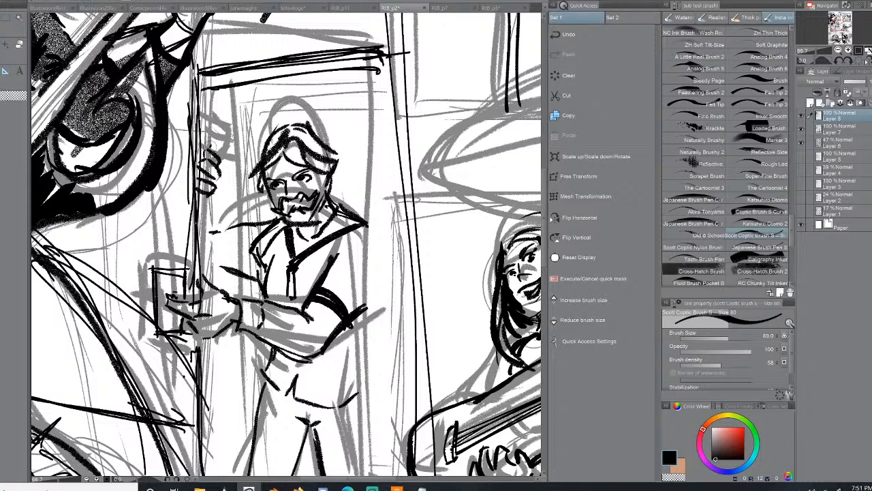
- Ink the vertical door edge along the man's hands down to the floor, and add shading to the held object
left_click_drag(210, 101, 208, 148)
left_click_drag(212, 82, 210, 136)
left_click_drag(208, 197, 205, 276)
mouse_move(192, 257)
left_mouse_down()
mouse_move(189, 97)
mouse_move(190, 233)
left_mouse_up()
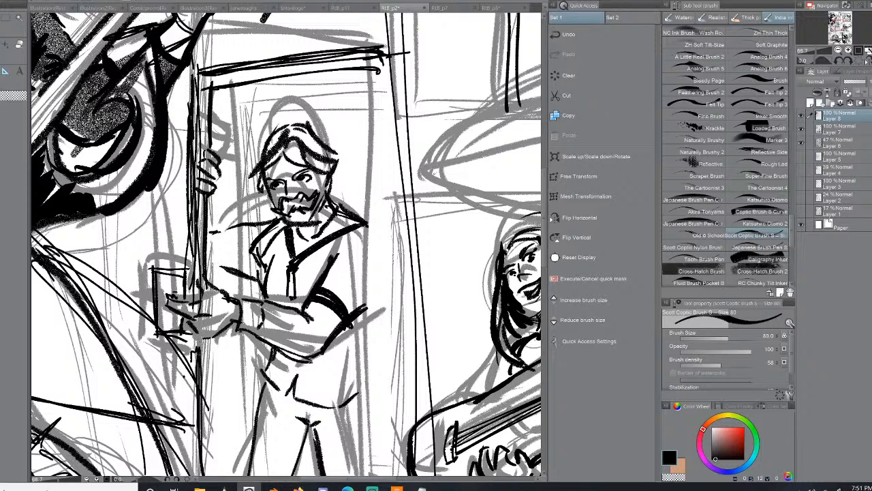
mouse_move(201, 348)
left_mouse_down()
mouse_move(206, 453)
mouse_move(207, 444)
mouse_move(204, 475)
mouse_move(188, 457)
mouse_move(192, 475)
left_mouse_up()
mouse_move(184, 413)
left_mouse_down()
mouse_move(188, 329)
mouse_move(186, 422)
left_mouse_up()
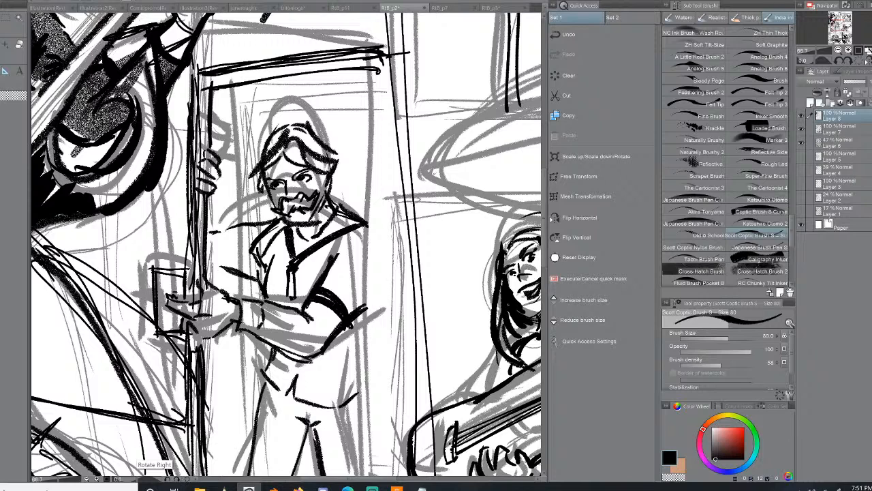
left_click_drag(170, 285, 167, 299)
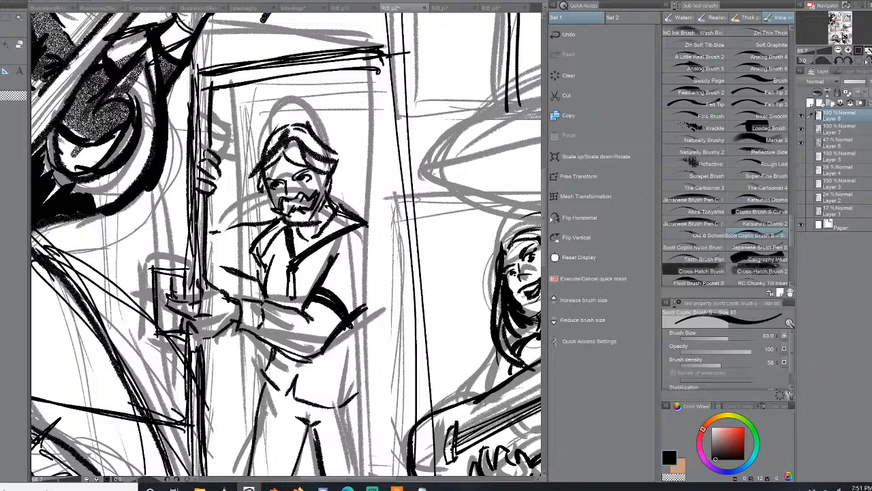
- Ink the outer contour of the doorway man's shoulder and upper arm, his side, waist and trouser legs
mouse_move(346, 222)
left_mouse_down()
mouse_move(377, 260)
mouse_move(373, 307)
left_mouse_up()
mouse_move(379, 276)
left_mouse_down()
mouse_move(350, 320)
mouse_move(334, 409)
left_mouse_up()
mouse_move(280, 363)
left_mouse_down()
mouse_move(275, 387)
mouse_move(261, 391)
mouse_move(250, 418)
left_mouse_up()
mouse_move(273, 387)
left_mouse_down()
mouse_move(217, 476)
mouse_move(226, 462)
left_mouse_up()
mouse_move(337, 413)
left_mouse_down()
mouse_move(276, 473)
mouse_move(266, 474)
mouse_move(306, 445)
mouse_move(263, 473)
left_mouse_up()
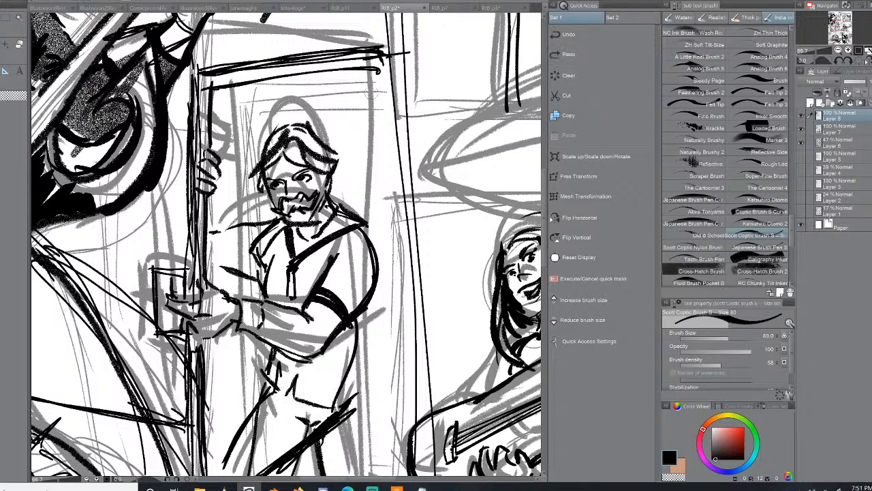
- Ink the door jamb behind the man's back with repeated long vertical lines up to the frame's corner
mouse_move(369, 70)
left_mouse_down()
mouse_move(368, 216)
mouse_move(374, 238)
mouse_move(391, 135)
mouse_move(388, 237)
left_mouse_up()
left_click_drag(383, 172, 369, 462)
left_click_drag(383, 226, 372, 475)
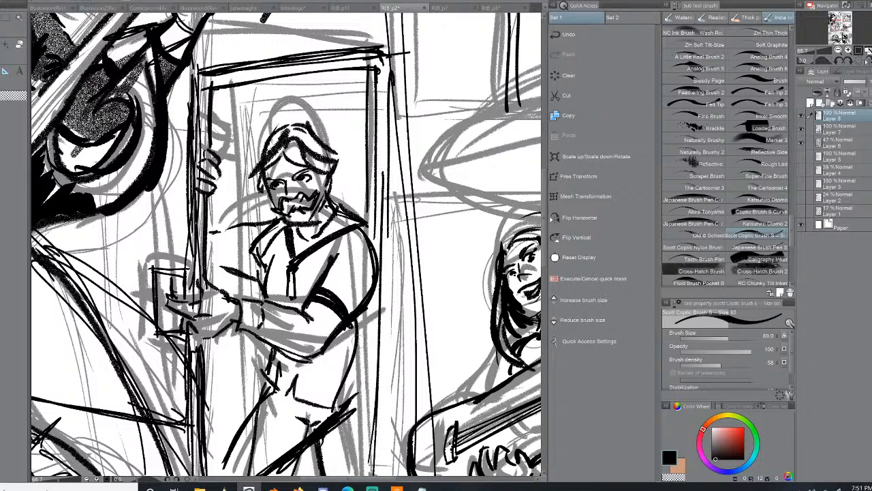
left_click_drag(358, 338, 360, 470)
left_click_drag(356, 135, 356, 120)
left_click_drag(364, 62, 361, 218)
mouse_move(362, 63)
left_mouse_down()
mouse_move(380, 57)
mouse_move(372, 53)
left_mouse_up()
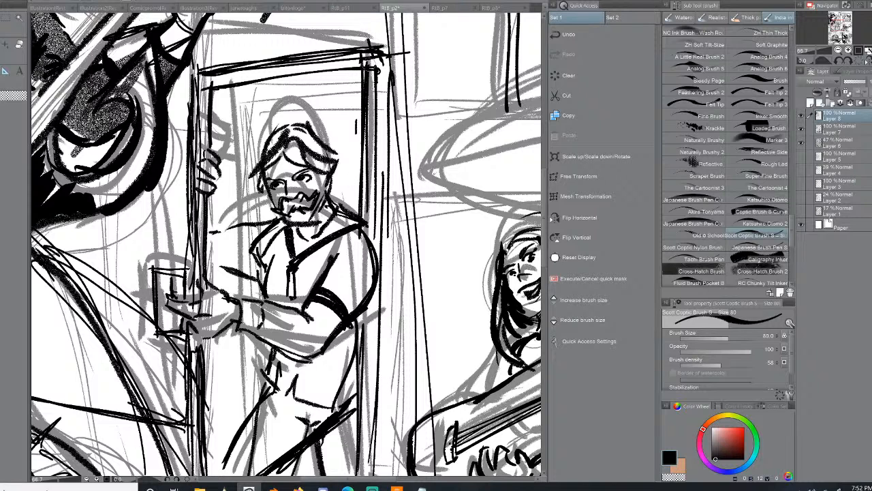
- Redraw the door frame's top beam higher in place of the old slanted bars, and add strokes to the man's hair
mouse_move(207, 36)
left_mouse_down()
mouse_move(366, 50)
mouse_move(294, 51)
left_mouse_up()
left_click_drag(188, 67, 186, 133)
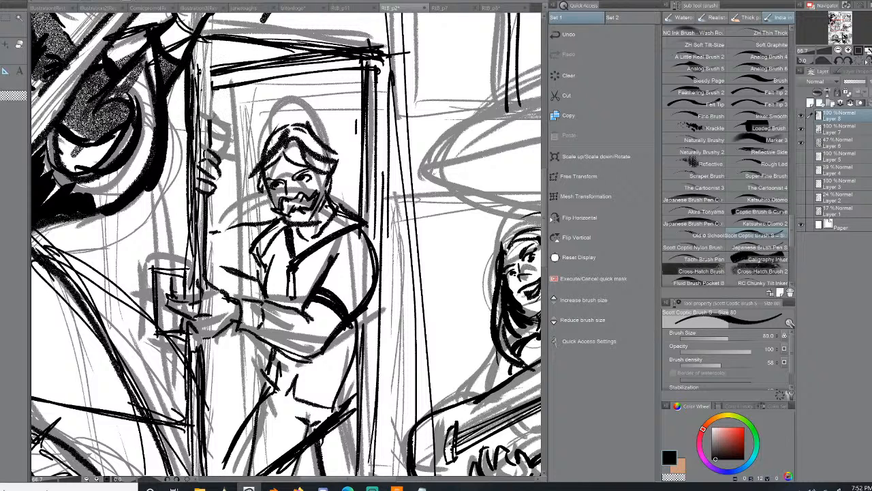
mouse_move(249, 78)
left_mouse_down()
mouse_move(345, 62)
mouse_move(344, 91)
left_mouse_up()
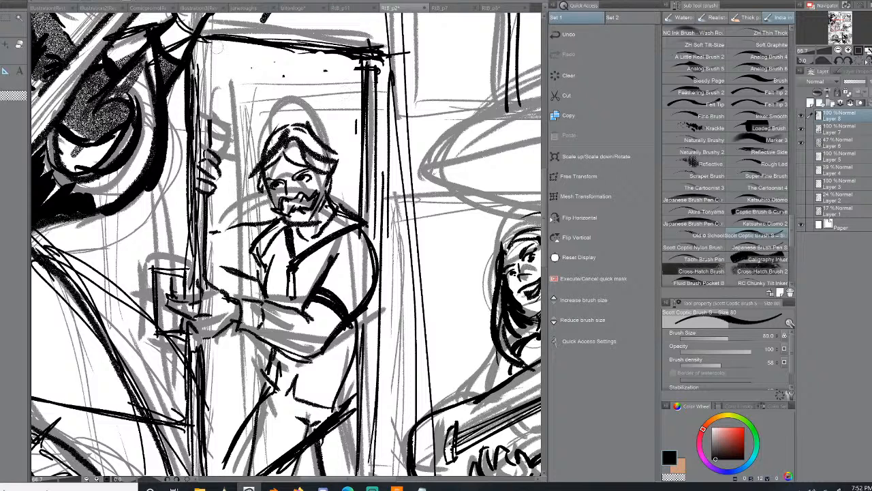
left_click_drag(209, 40, 312, 48)
mouse_move(234, 45)
left_mouse_down()
mouse_move(340, 54)
mouse_move(311, 52)
left_mouse_up()
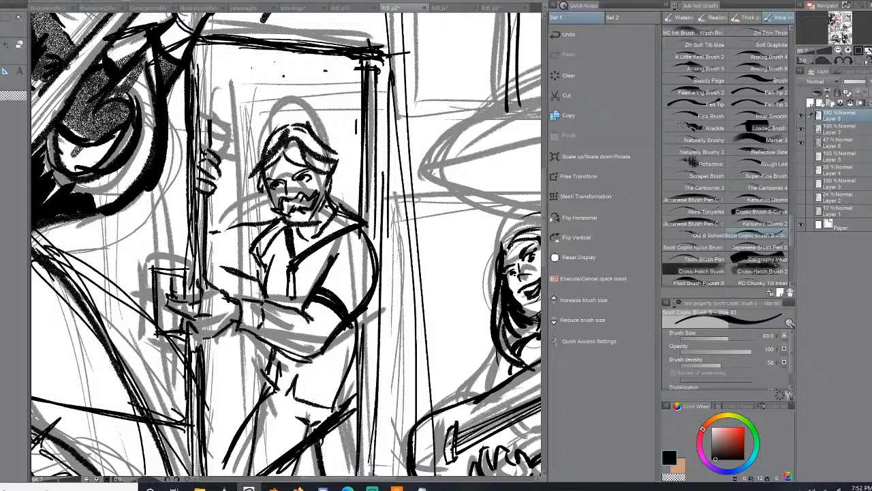
mouse_move(255, 151)
left_mouse_down()
mouse_move(262, 161)
mouse_move(299, 134)
mouse_move(338, 147)
left_mouse_up()
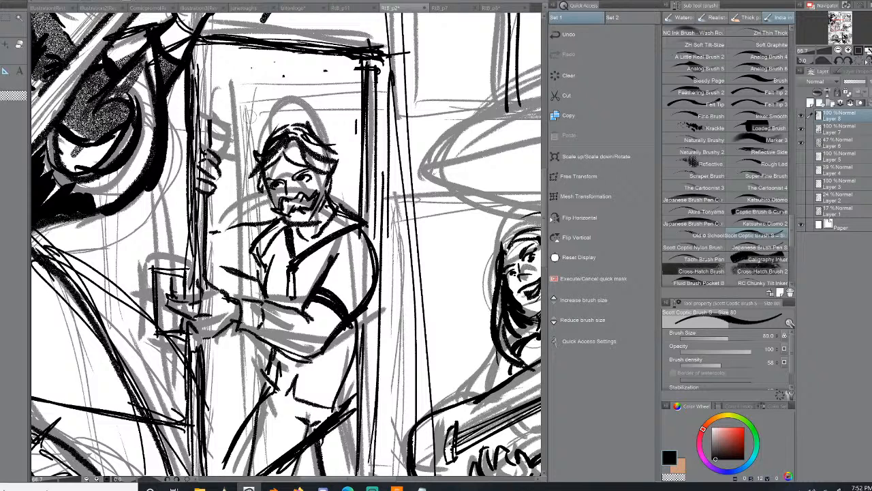
- Ink the nose bridge and nostril of the profile face below the guitarist
left_click_drag(254, 117, 15, 226)
left_click_drag(272, 205, 498, 257)
left_click_drag(246, 327, 374, 157)
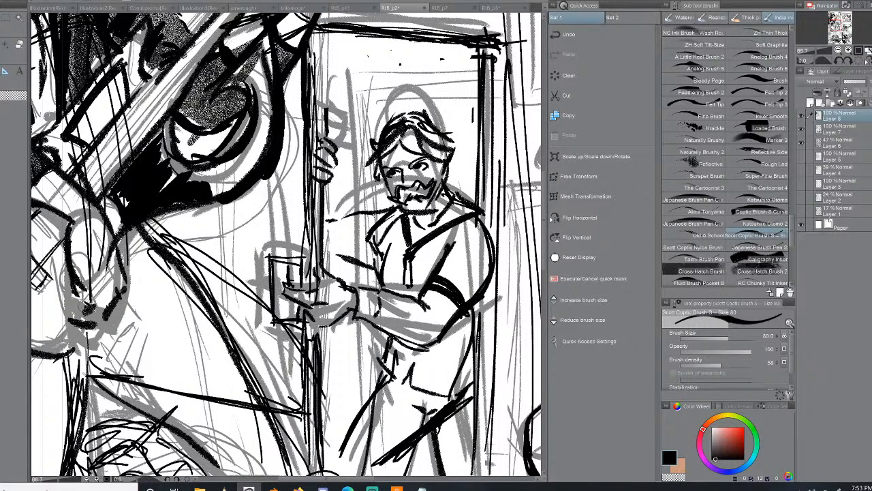
mouse_move(85, 308)
left_mouse_down()
mouse_move(68, 319)
mouse_move(93, 314)
mouse_move(91, 329)
left_mouse_up()
left_click_drag(83, 295, 90, 310)
left_click_drag(75, 230, 71, 254)
left_click_drag(94, 213, 127, 296)
left_click_drag(101, 221, 124, 283)
- Ink the forehead, brow, lips and chin of the profile face, and touch up the doorway man's eye
left_click_drag(91, 203, 103, 220)
left_click_drag(49, 163, 109, 219)
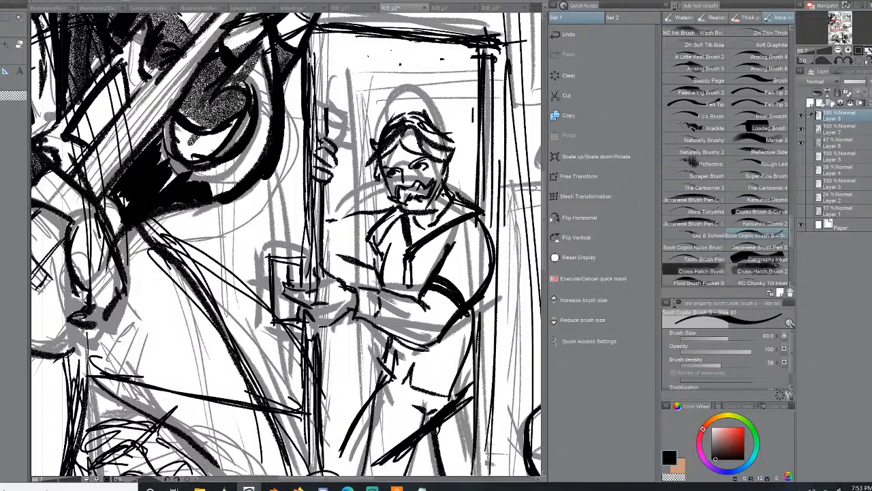
left_click_drag(33, 208, 66, 219)
left_click_drag(33, 201, 68, 225)
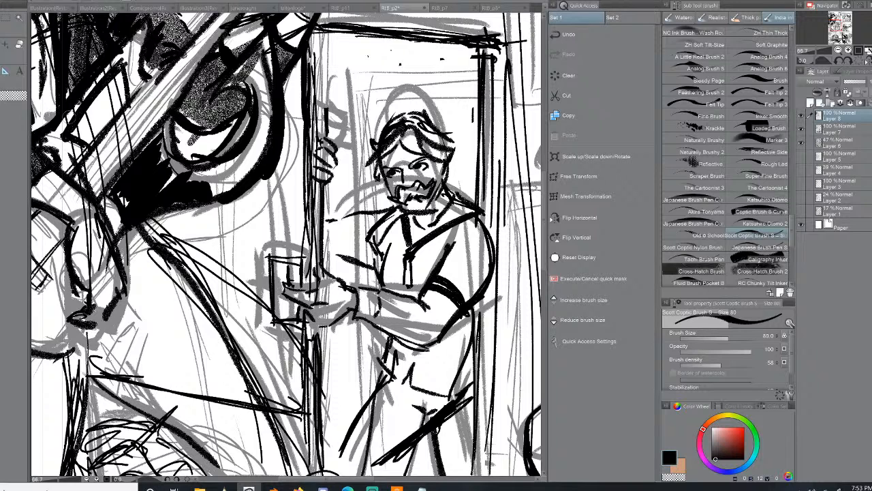
mouse_move(79, 327)
left_mouse_down()
mouse_move(69, 351)
mouse_move(38, 351)
mouse_move(67, 349)
left_mouse_up()
mouse_move(36, 317)
left_mouse_down()
mouse_move(58, 308)
mouse_move(72, 340)
left_mouse_up()
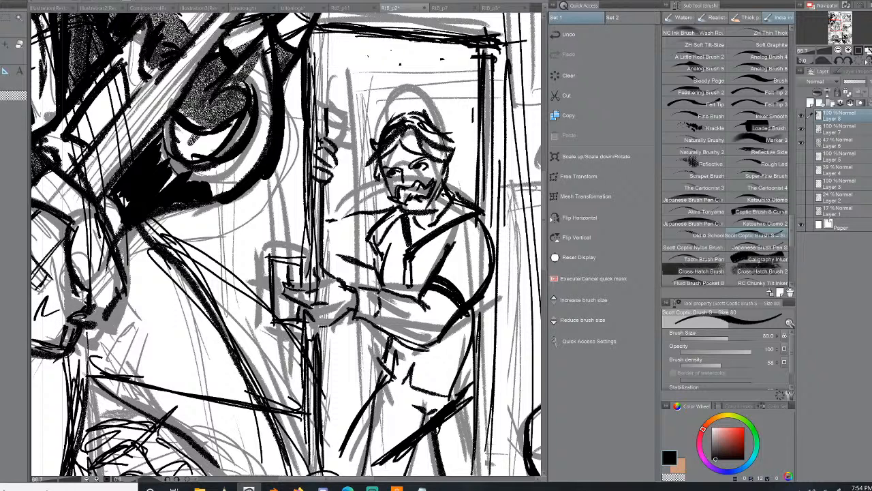
left_click_drag(389, 155, 407, 169)
- Ink the moustache, lower lip and chin lines on the close-up man's face in the upper panel
left_click_drag(835, 20, 851, 12)
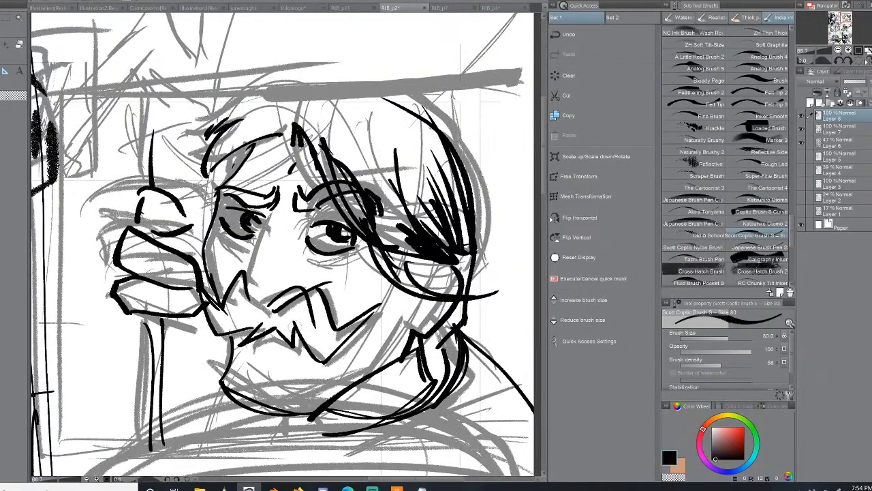
mouse_move(289, 304)
left_mouse_down()
mouse_move(326, 292)
mouse_move(340, 334)
mouse_move(379, 304)
left_mouse_up()
mouse_move(380, 304)
left_mouse_down()
mouse_move(321, 364)
mouse_move(292, 327)
left_mouse_up()
mouse_move(292, 326)
left_mouse_down()
mouse_move(296, 344)
mouse_move(272, 328)
left_mouse_up()
mouse_move(273, 328)
left_mouse_down()
mouse_move(269, 367)
mouse_move(276, 374)
mouse_move(266, 357)
mouse_move(295, 372)
left_mouse_up()
mouse_move(241, 349)
left_mouse_down()
mouse_move(304, 370)
mouse_move(242, 339)
left_mouse_up()
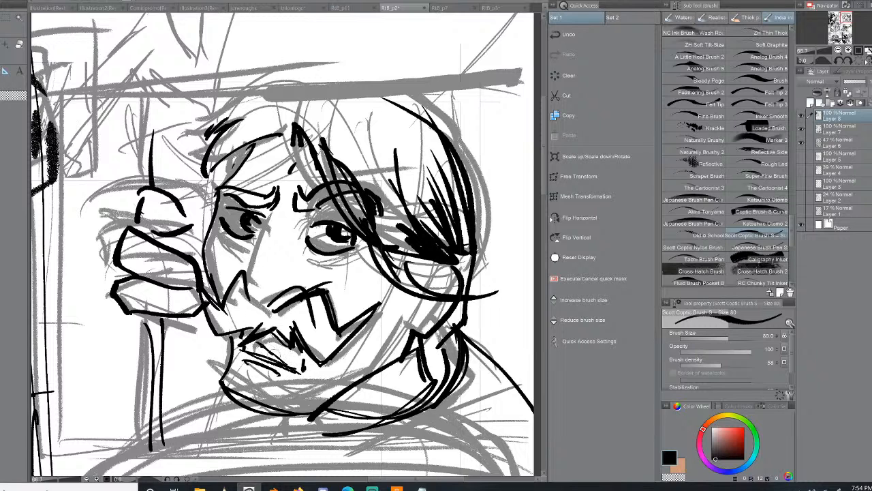
left_click_drag(272, 353, 280, 362)
- Ink the close-up man's nose contour, and add hair strands at his temple and above his forehead
left_click_drag(250, 282, 247, 306)
left_click_drag(279, 197, 248, 282)
left_click_drag(274, 217, 252, 270)
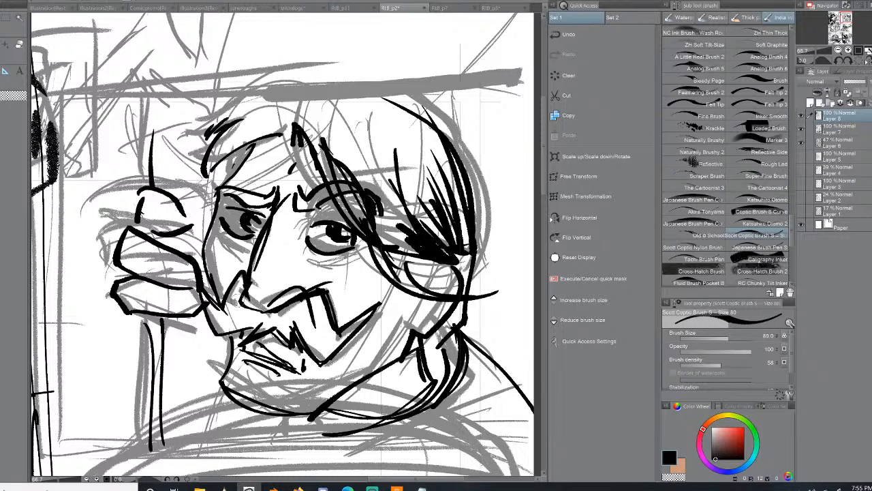
mouse_move(342, 138)
left_mouse_down()
mouse_move(363, 146)
mouse_move(389, 220)
left_mouse_up()
left_click_drag(374, 140, 398, 220)
left_click_drag(396, 152, 410, 222)
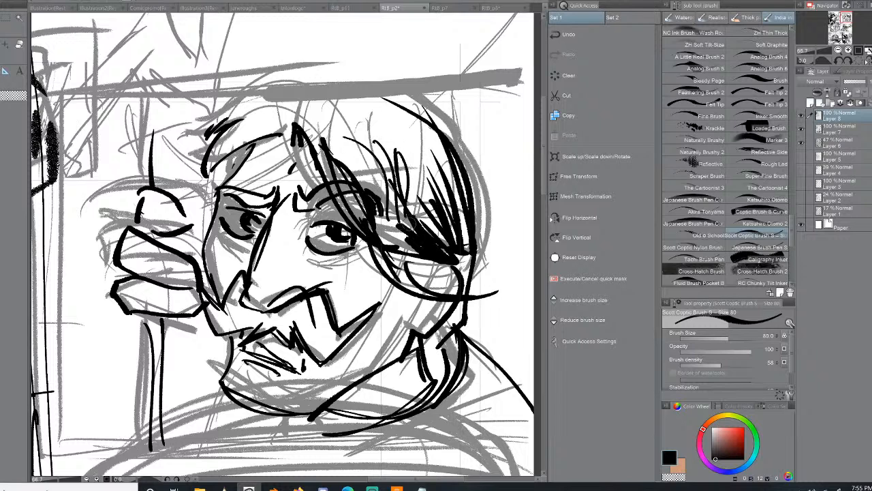
mouse_move(203, 125)
left_mouse_down()
mouse_move(233, 135)
mouse_move(247, 125)
mouse_move(199, 128)
mouse_move(283, 96)
left_mouse_up()
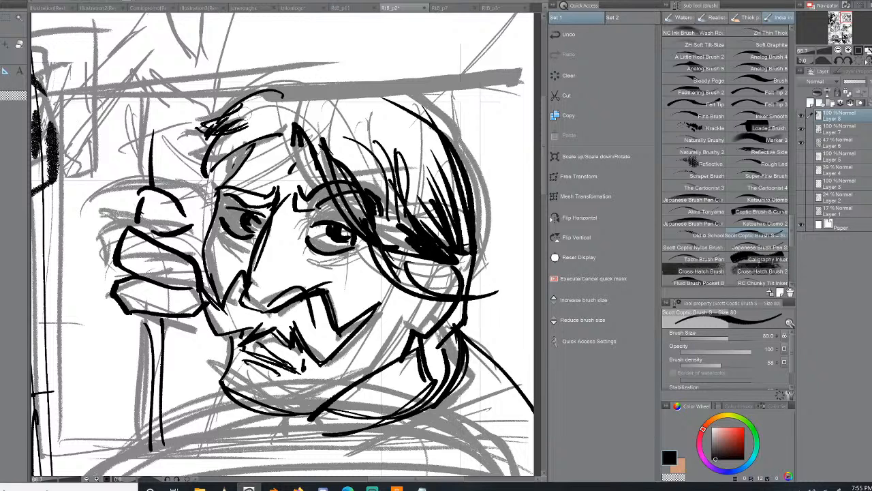
- Thicken the close-up man's moustache and far cheek contour, and shade the side of his nose
left_click_drag(306, 351, 316, 364)
mouse_move(317, 290)
left_mouse_down()
mouse_move(338, 335)
mouse_move(380, 304)
mouse_move(325, 364)
left_mouse_up()
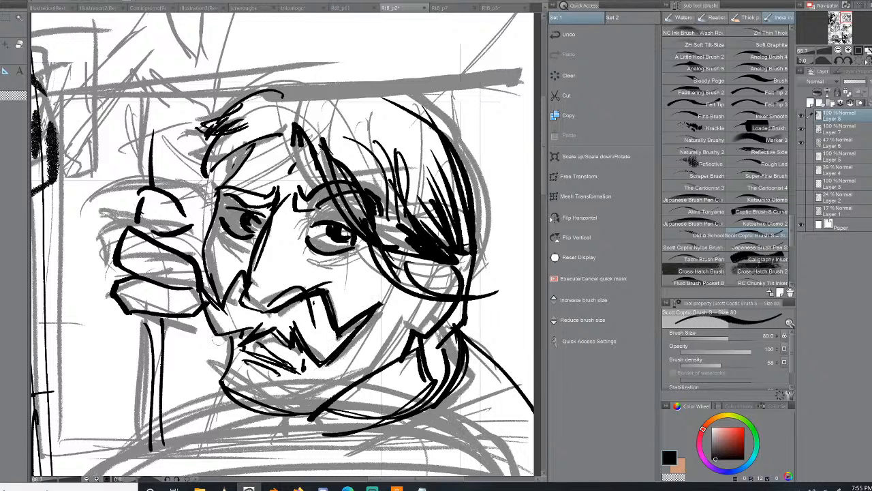
left_click_drag(196, 283, 219, 333)
left_click_drag(218, 294, 205, 218)
left_click_drag(204, 265, 216, 201)
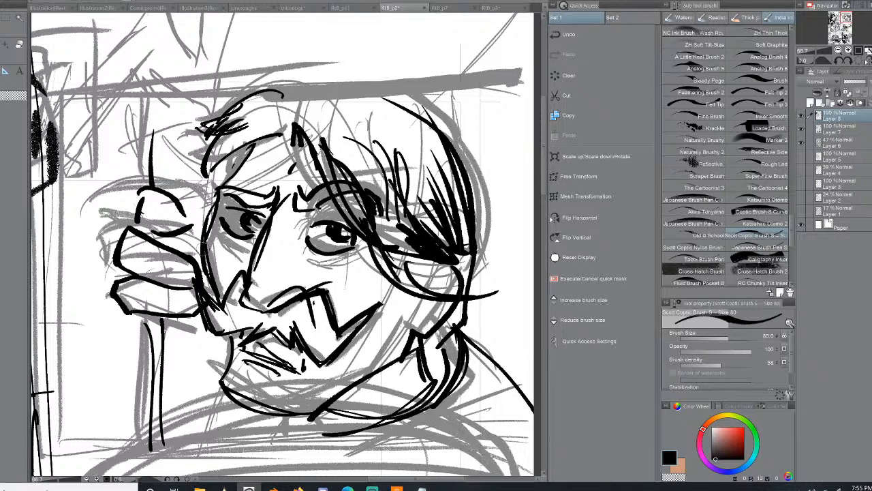
mouse_move(278, 243)
left_mouse_down()
mouse_move(270, 298)
mouse_move(274, 251)
left_mouse_up()
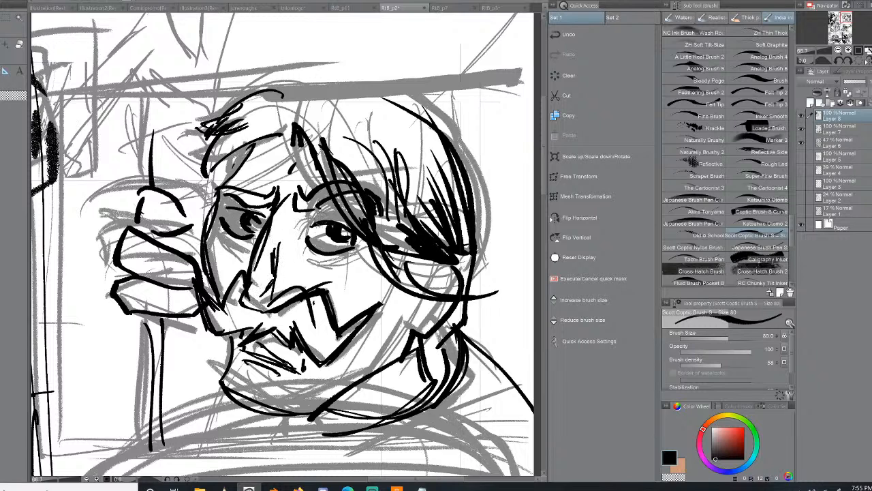
left_click_drag(280, 246, 278, 276)
- Ink the hair and crown outline on the close-up man's head, and add details to his ear and jaw
left_click_drag(291, 171, 288, 180)
left_click_drag(313, 113, 327, 167)
left_click_drag(293, 112, 345, 102)
mouse_move(298, 88)
left_mouse_down()
mouse_move(376, 100)
mouse_move(301, 88)
mouse_move(434, 108)
mouse_move(322, 86)
mouse_move(470, 142)
left_mouse_up()
left_click_drag(404, 104, 453, 132)
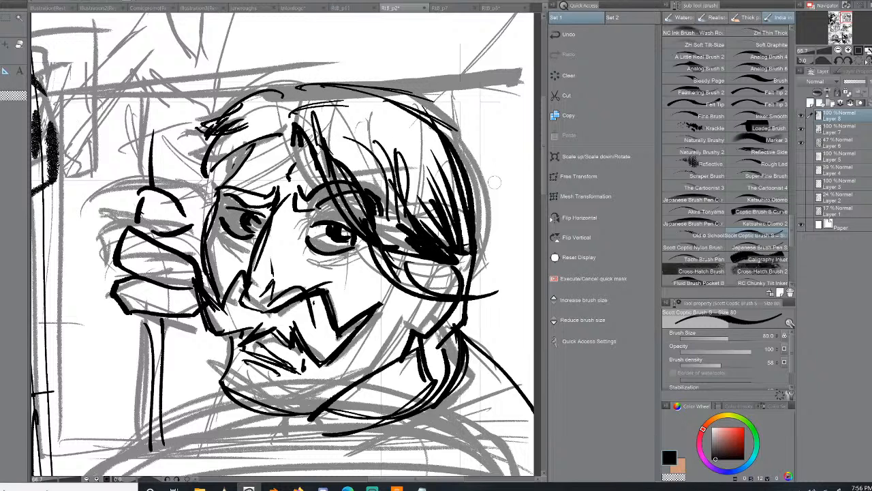
mouse_move(419, 280)
left_mouse_down()
mouse_move(449, 258)
mouse_move(424, 274)
mouse_move(448, 273)
mouse_move(450, 281)
left_mouse_up()
mouse_move(475, 248)
left_mouse_down()
mouse_move(467, 276)
mouse_move(423, 279)
mouse_move(413, 308)
left_mouse_up()
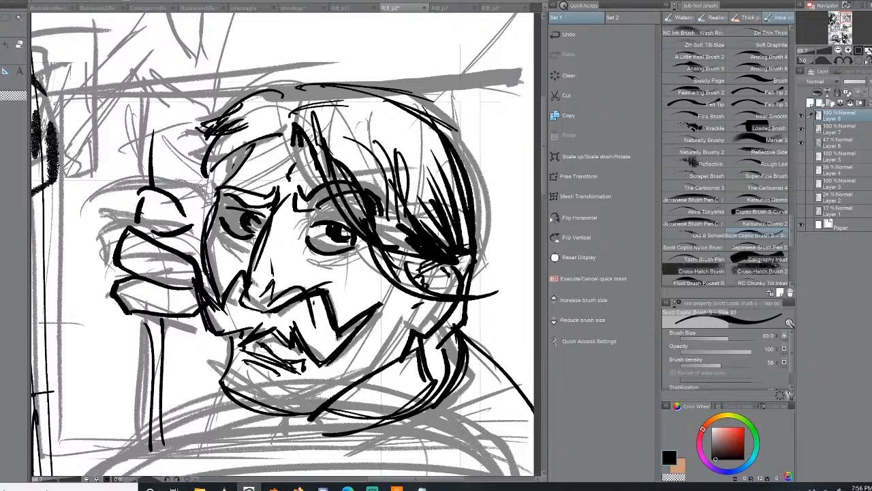
- Darken the close-up man's lower lip, hatch his nose bridge and reinforce the lines around both eyes
mouse_move(279, 362)
left_mouse_down()
mouse_move(320, 354)
mouse_move(315, 362)
left_mouse_up()
left_click_drag(295, 219, 290, 258)
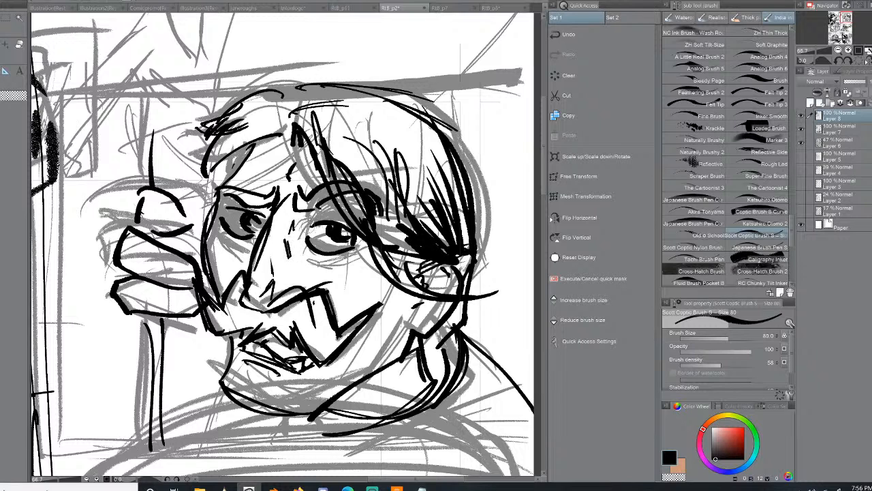
left_click_drag(306, 232, 323, 222)
left_click_drag(224, 209, 242, 216)
- Add short hatching strokes along the lower edges of the close-up man's two gripping fingers
left_click_drag(126, 260, 188, 283)
mouse_move(126, 297)
left_mouse_down()
mouse_move(150, 311)
mouse_move(132, 306)
left_mouse_up()
left_click_drag(145, 299, 148, 309)
mouse_move(161, 302)
left_mouse_down()
mouse_move(157, 309)
mouse_move(167, 310)
left_mouse_up()
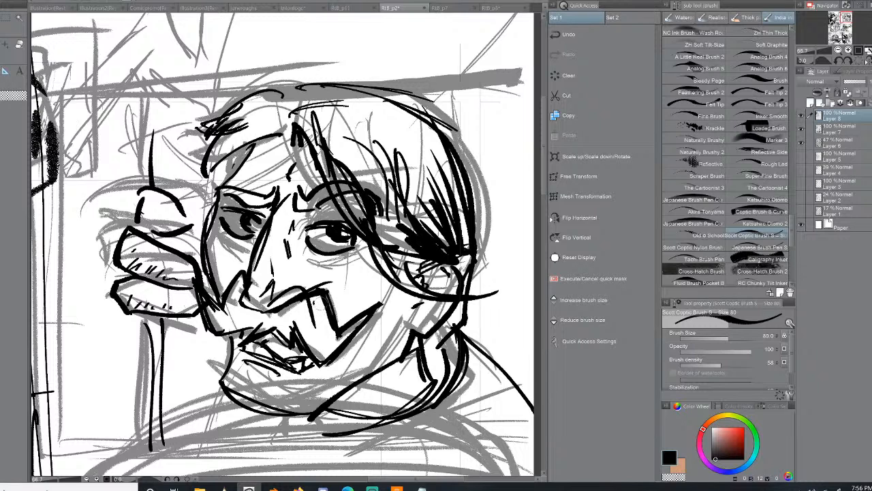
- Darken the close-up man's moustache and the edge of his upper lip with short hatching strokes
left_click_drag(323, 307, 336, 336)
mouse_move(375, 303)
left_mouse_down()
mouse_move(342, 341)
mouse_move(299, 350)
mouse_move(293, 340)
left_mouse_up()
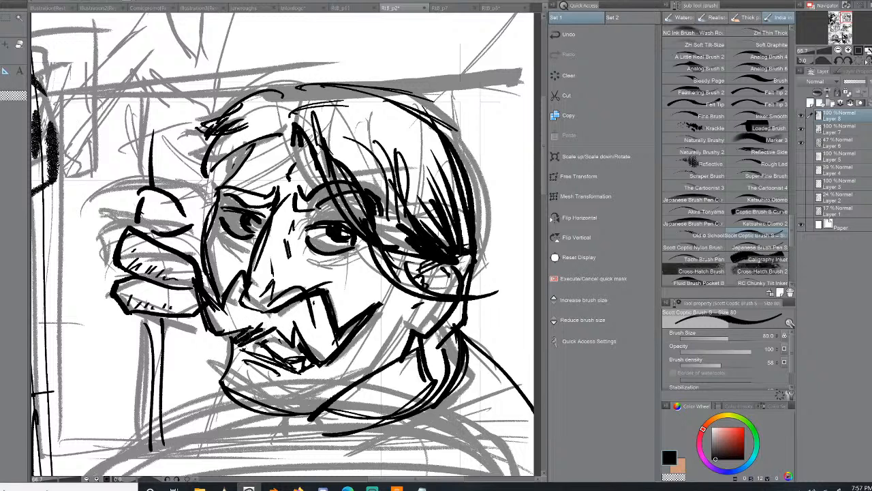
mouse_move(258, 333)
left_mouse_down()
mouse_move(236, 342)
mouse_move(270, 330)
mouse_move(298, 356)
left_mouse_up()
left_click_drag(295, 329, 293, 357)
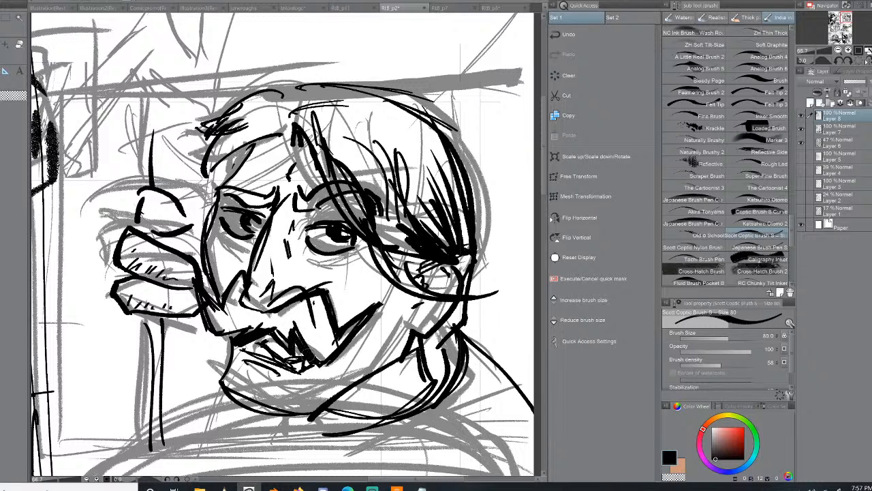
mouse_move(322, 300)
left_mouse_down()
mouse_move(334, 337)
mouse_move(321, 347)
left_mouse_up()
- Try filling both sides of the close-up man's moustache with solid black, and undo these strokes
mouse_move(297, 315)
left_mouse_down()
mouse_move(302, 345)
mouse_move(317, 356)
mouse_move(334, 356)
left_mouse_up()
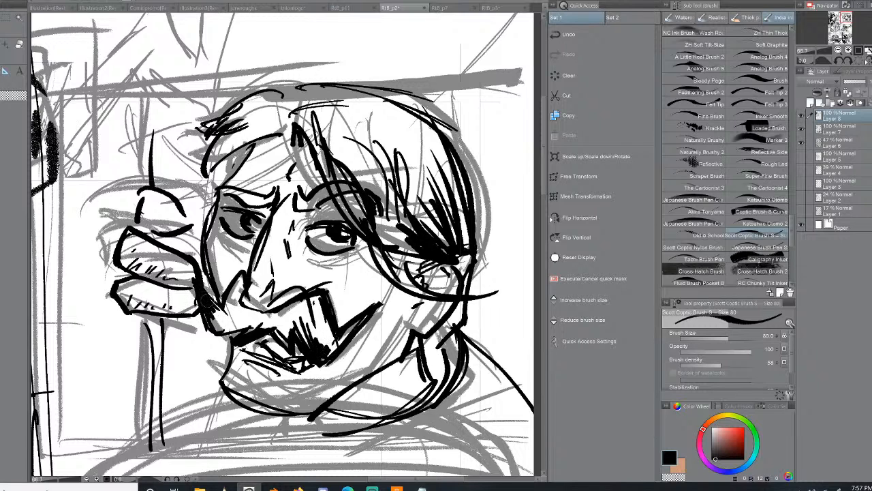
mouse_move(328, 350)
left_mouse_down()
mouse_move(372, 314)
mouse_move(317, 354)
mouse_move(310, 326)
mouse_move(327, 346)
mouse_move(320, 320)
mouse_move(340, 348)
left_mouse_up()
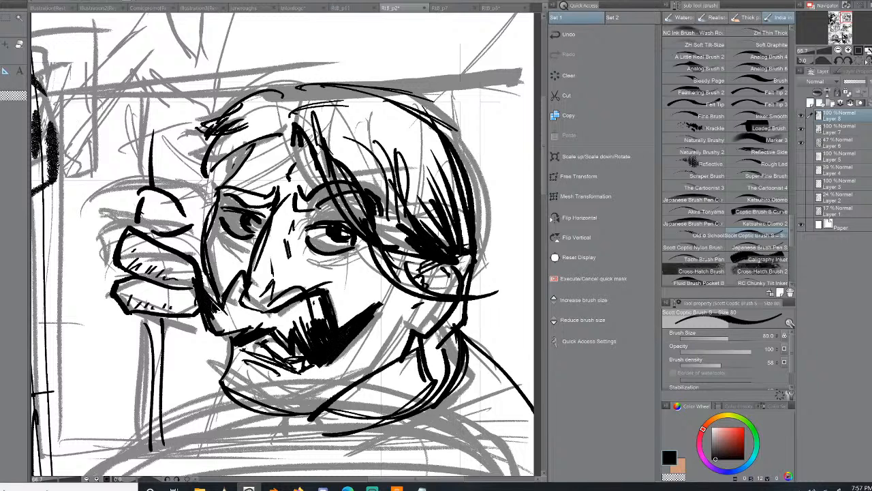
mouse_move(218, 320)
left_mouse_down()
mouse_move(225, 294)
mouse_move(229, 321)
mouse_move(219, 308)
mouse_move(233, 334)
left_mouse_up()
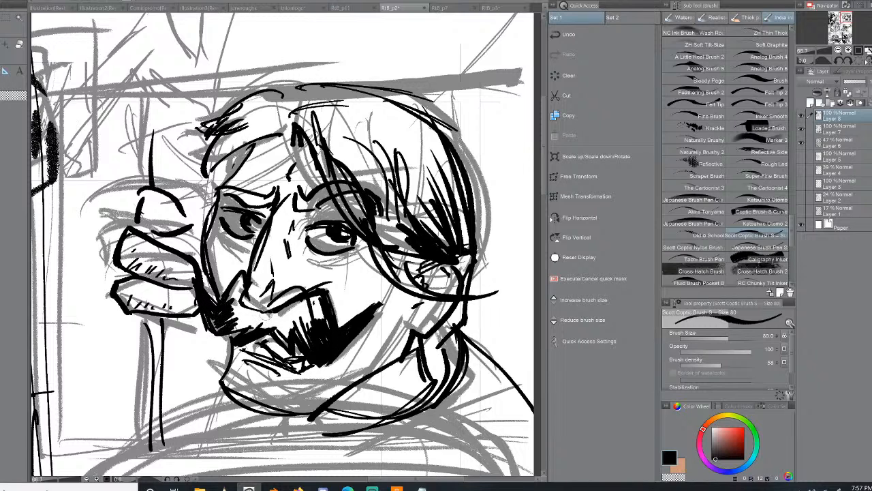
key("ctrl+z")
key("ctrl+z")
key("ctrl+z")
key("ctrl+z")
key("ctrl+z")
key("ctrl+z")
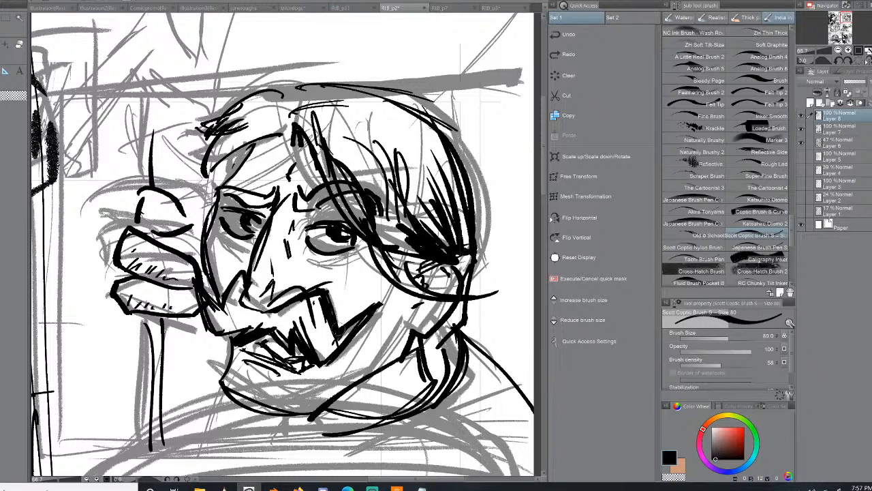
- Add ink accents to the close-up man's moustache edge, collar point, forehead creases and temple line
left_click_drag(333, 323, 344, 335)
left_click_drag(314, 413, 304, 421)
mouse_move(249, 163)
left_mouse_down()
mouse_move(263, 174)
mouse_move(257, 178)
mouse_move(286, 181)
left_mouse_up()
mouse_move(240, 145)
left_mouse_down()
mouse_move(220, 185)
mouse_move(223, 175)
left_mouse_up()
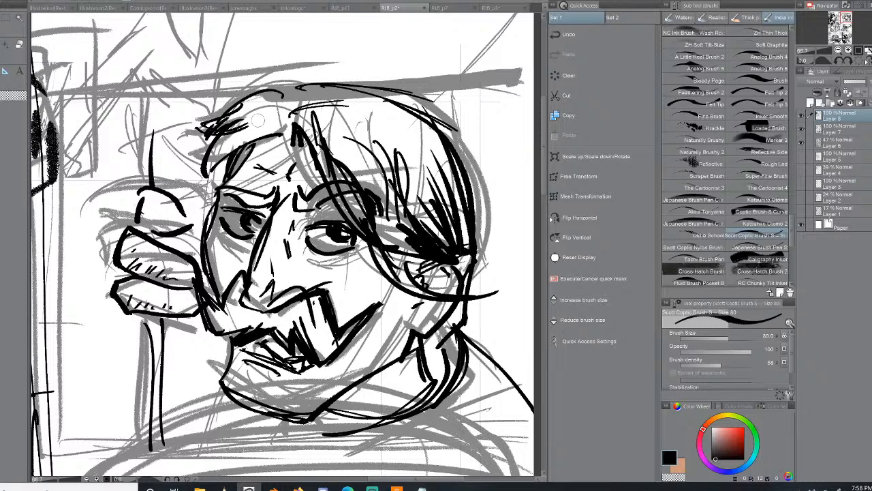
- Reinforce the collar's corner beside the close-up man's chin and the lower lids of both eyes
left_click_drag(232, 344, 249, 357)
left_click_drag(316, 249, 340, 252)
left_click_drag(217, 217, 253, 232)
- Thicken the crown outline of the close-up man's hair with long curved strokes and add a pointed tuft above his forehead
mouse_move(319, 111)
left_mouse_down()
mouse_move(326, 124)
mouse_move(358, 128)
mouse_move(368, 166)
left_mouse_up()
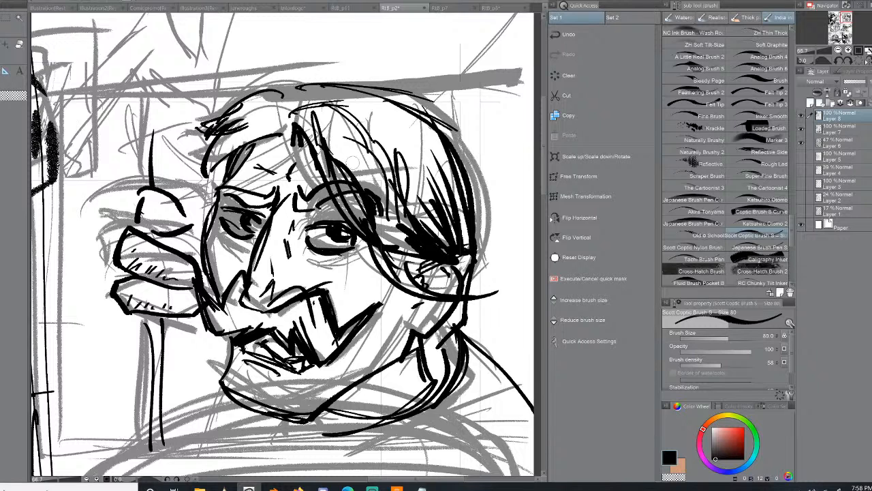
left_click_drag(322, 92, 398, 106)
left_click_drag(312, 105, 409, 112)
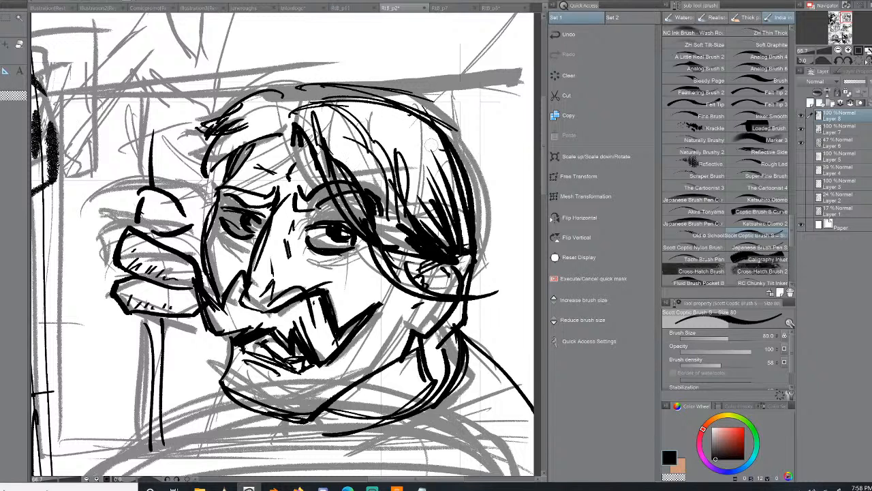
left_click_drag(342, 102, 433, 130)
mouse_move(299, 109)
left_mouse_down()
mouse_move(261, 92)
mouse_move(297, 107)
mouse_move(384, 99)
mouse_move(457, 157)
left_mouse_up()
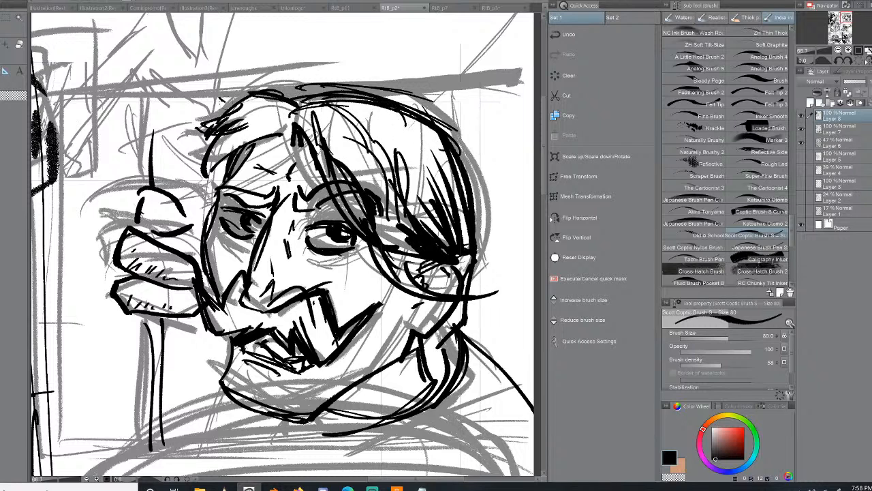
left_click_drag(235, 102, 217, 82)
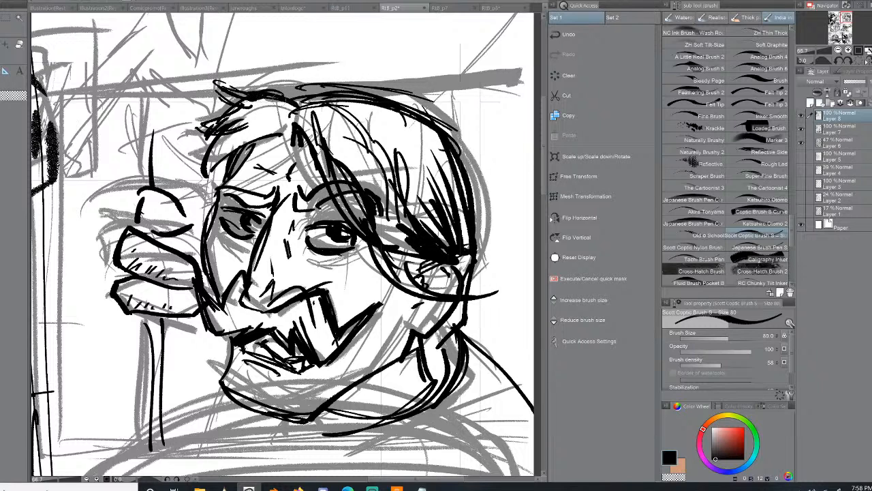
- Add darker strands to the side of the close-up man's hair and hatch his forehead above the brows
mouse_move(344, 107)
left_mouse_down()
mouse_move(392, 164)
mouse_move(408, 161)
left_mouse_up()
mouse_move(371, 130)
left_mouse_down()
mouse_move(402, 155)
mouse_move(410, 210)
left_mouse_up()
left_click_drag(393, 179, 422, 224)
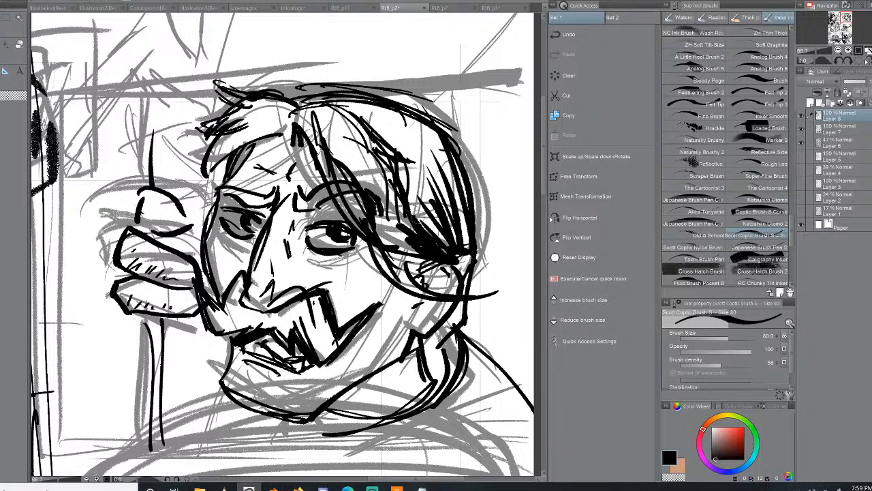
mouse_move(293, 188)
left_mouse_down()
mouse_move(294, 207)
mouse_move(253, 175)
mouse_move(266, 178)
left_mouse_up()
- Test the Old School brush beside the close-up man's head at several sizes up to 274, and undo the test strokes
left_click(705, 237)
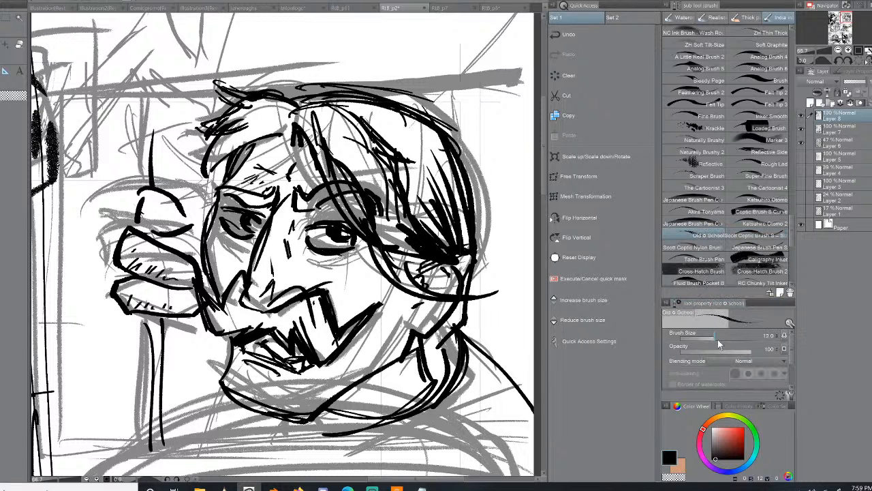
left_click_drag(491, 333, 521, 347)
left_click(724, 337)
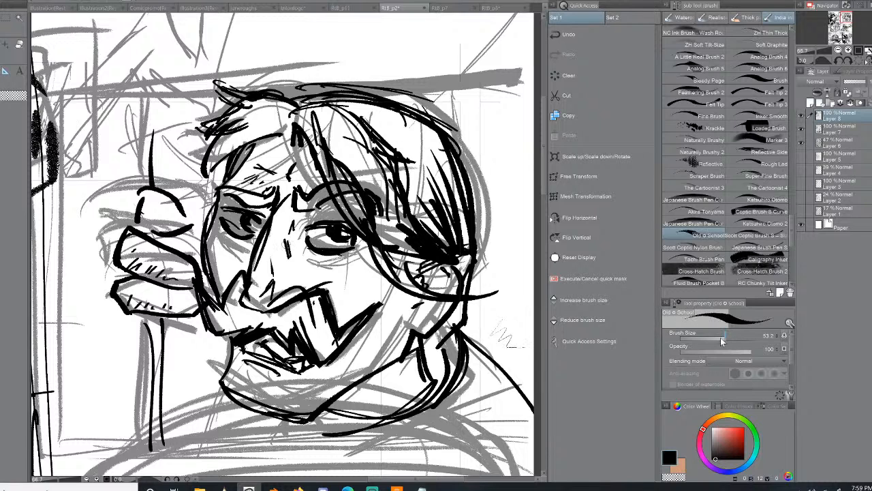
mouse_move(493, 318)
left_mouse_down()
mouse_move(508, 336)
mouse_move(522, 310)
left_mouse_up()
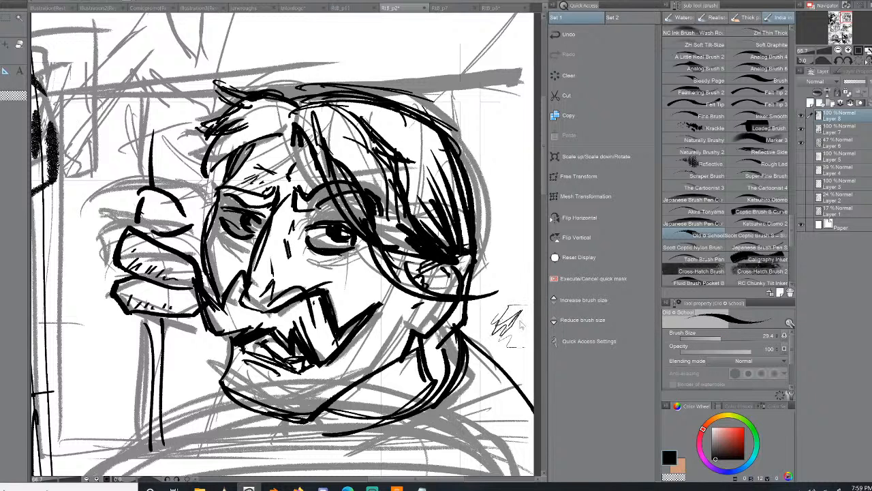
key("ctrl+z")
left_click(737, 337)
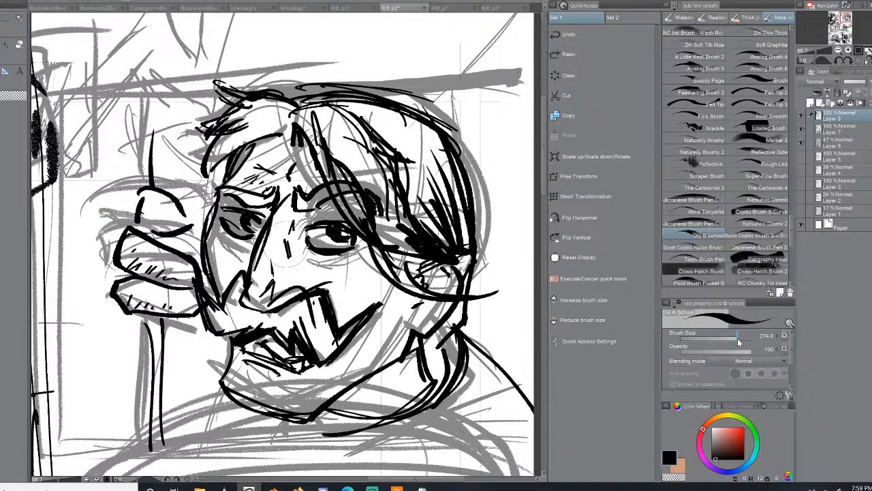
mouse_move(524, 306)
left_mouse_down()
mouse_move(501, 323)
mouse_move(493, 314)
mouse_move(520, 274)
mouse_move(507, 291)
mouse_move(517, 254)
left_mouse_up()
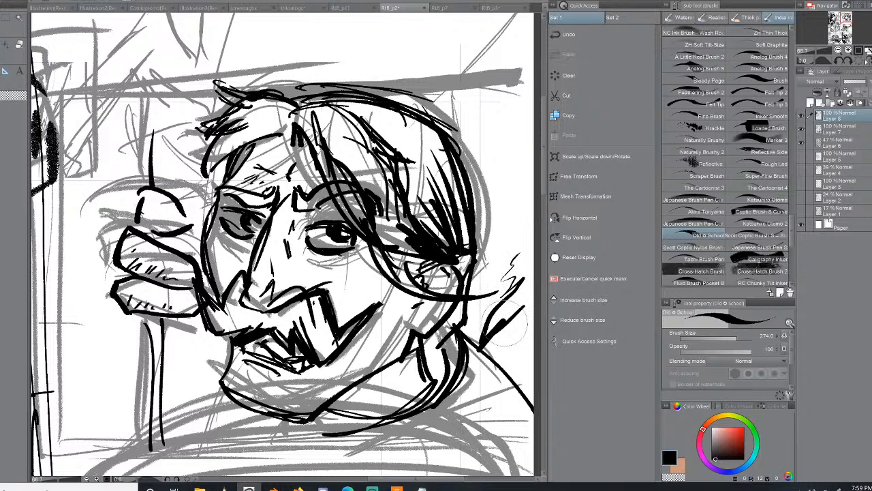
mouse_move(510, 335)
left_mouse_down()
mouse_move(501, 379)
mouse_move(520, 368)
mouse_move(521, 376)
mouse_move(512, 404)
left_mouse_up()
key("ctrl+z")
key("ctrl+z")
key("ctrl+z")
key("ctrl+z")
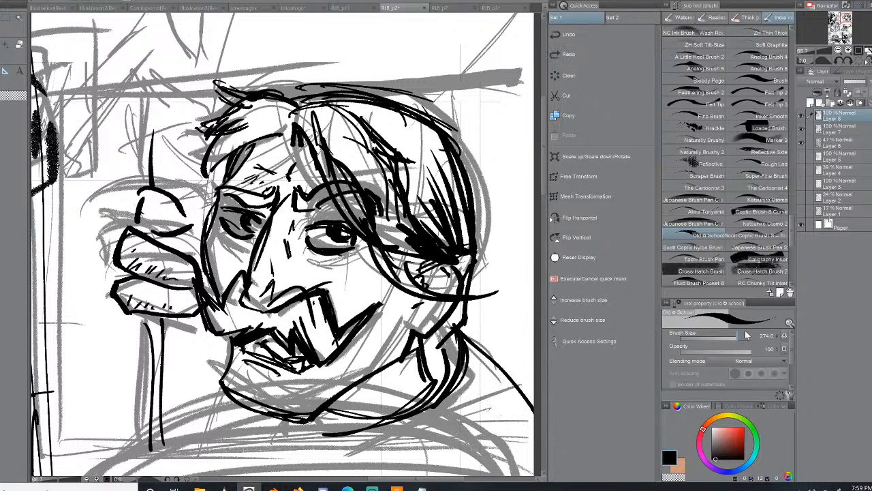
- Thicken the front and lower edges of the close-up man's collar with the Fluid Brush Pocket brush at size 138.4
left_click(709, 284)
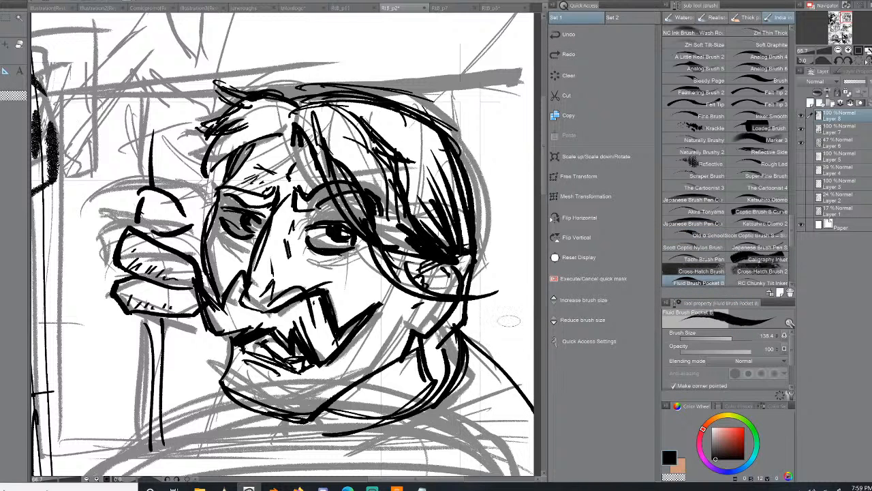
mouse_move(511, 329)
left_mouse_down()
mouse_move(502, 348)
mouse_move(519, 359)
mouse_move(495, 370)
mouse_move(485, 394)
mouse_move(508, 390)
mouse_move(482, 462)
mouse_move(506, 447)
left_mouse_up()
key("ctrl+z")
key("ctrl+z")
left_click_drag(313, 412, 421, 340)
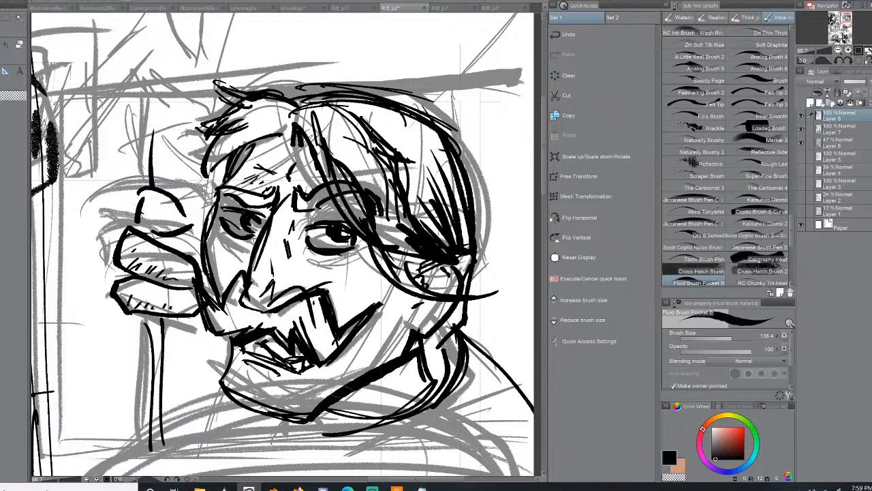
mouse_move(235, 336)
left_mouse_down()
mouse_move(221, 382)
mouse_move(298, 415)
left_mouse_up()
mouse_move(213, 389)
left_mouse_down()
mouse_move(279, 419)
mouse_move(331, 411)
mouse_move(421, 345)
left_mouse_up()
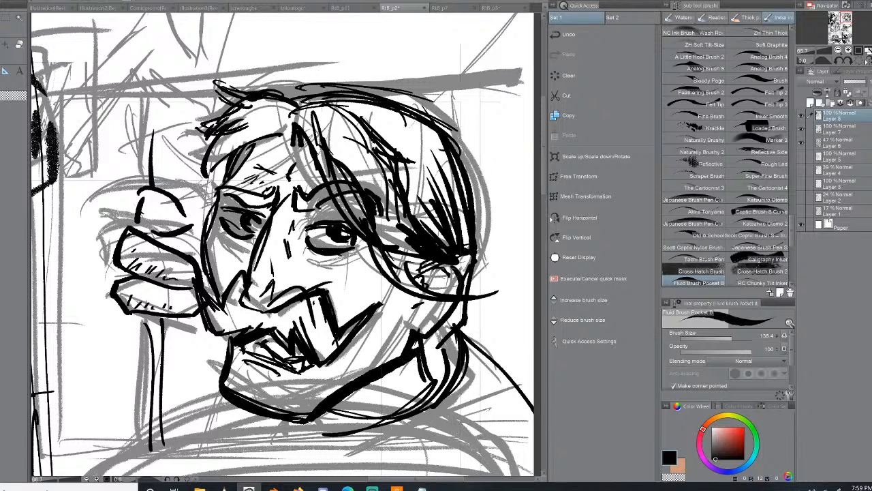
- Reinforce the close-up man's ear and jaw line, and thicken the contours of his upper gripping finger
mouse_move(470, 253)
left_mouse_down()
mouse_move(444, 309)
mouse_move(409, 337)
left_mouse_up()
left_click_drag(422, 297, 412, 304)
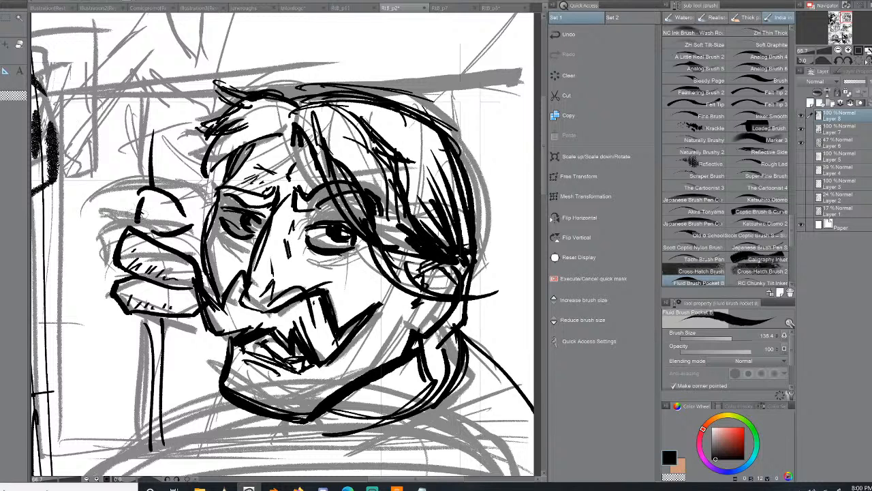
left_click_drag(137, 219, 161, 232)
left_click_drag(146, 191, 174, 202)
- Darken the tufts and temple hair at the front of the close-up man's head, and accent his nose and eyes
mouse_move(216, 77)
left_mouse_down()
mouse_move(247, 105)
mouse_move(256, 102)
left_mouse_up()
mouse_move(196, 122)
left_mouse_down()
mouse_move(239, 121)
mouse_move(196, 125)
mouse_move(205, 129)
left_mouse_up()
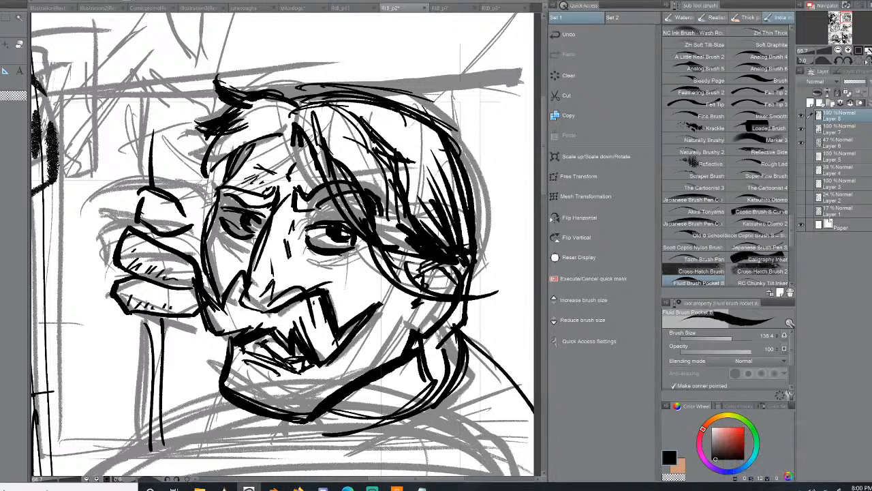
mouse_move(237, 129)
left_mouse_down()
mouse_move(202, 170)
mouse_move(244, 147)
left_mouse_up()
left_click_drag(208, 174, 245, 150)
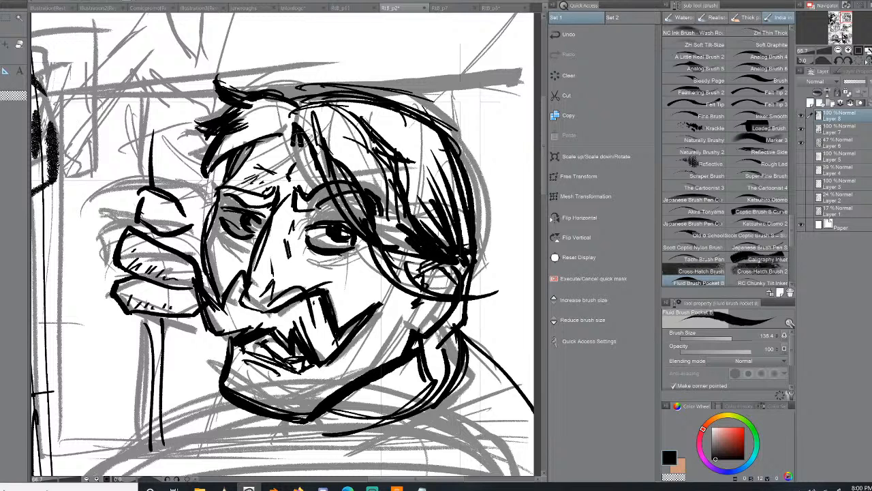
left_click_drag(242, 300, 269, 311)
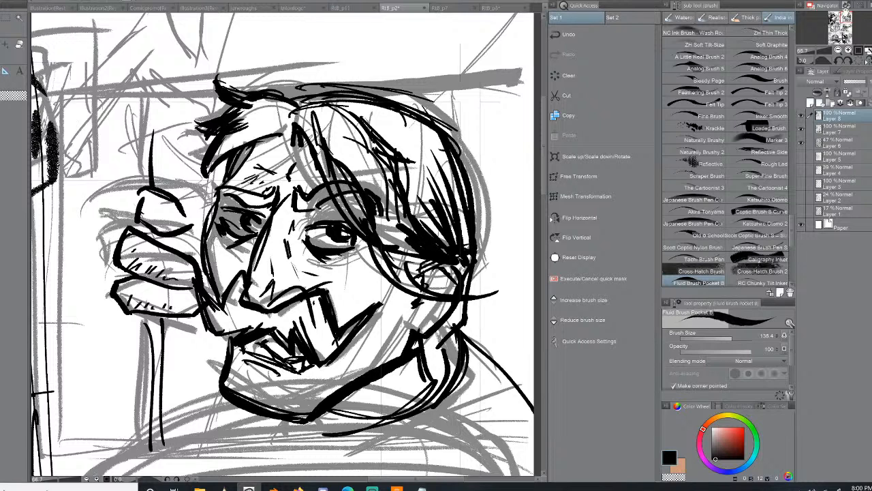
- Thicken the lower edge of the guitar body in the panel with the long-haired guitarist
left_click_drag(845, 15, 845, 26)
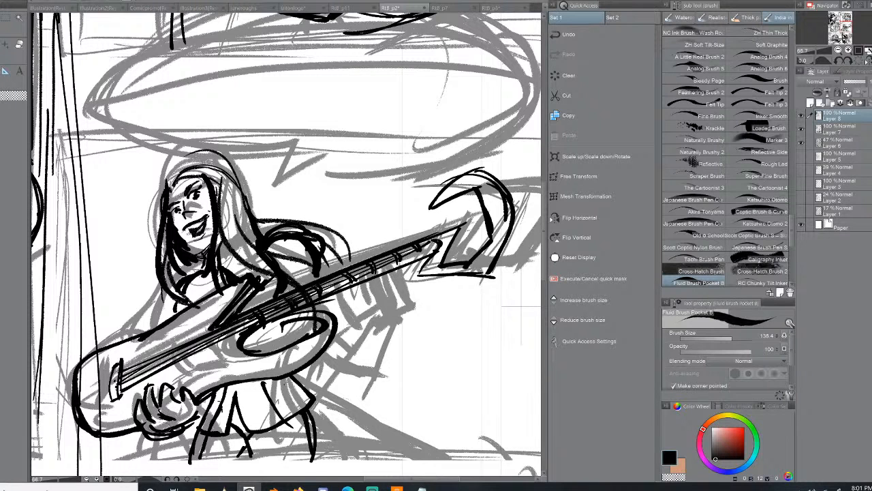
mouse_move(191, 396)
left_mouse_down()
mouse_move(349, 331)
mouse_move(191, 396)
left_mouse_up()
mouse_move(283, 369)
left_mouse_down()
mouse_move(196, 394)
mouse_move(208, 392)
left_mouse_up()
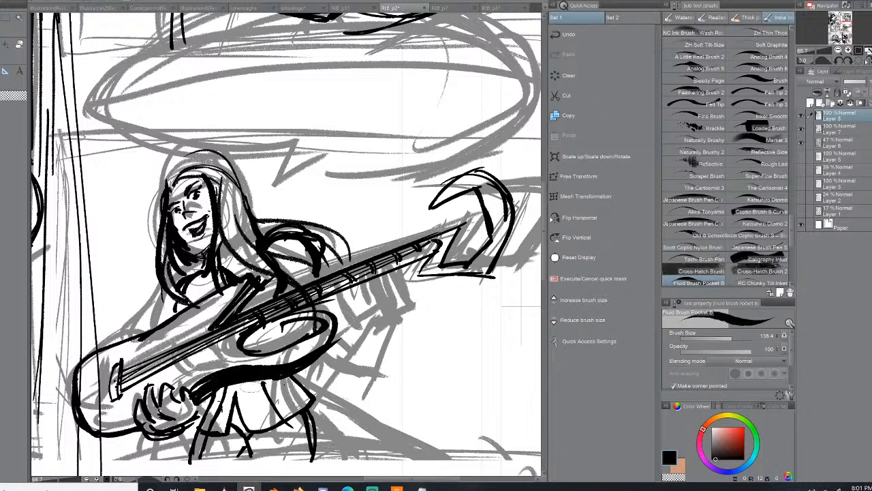
left_click_drag(145, 418, 76, 403)
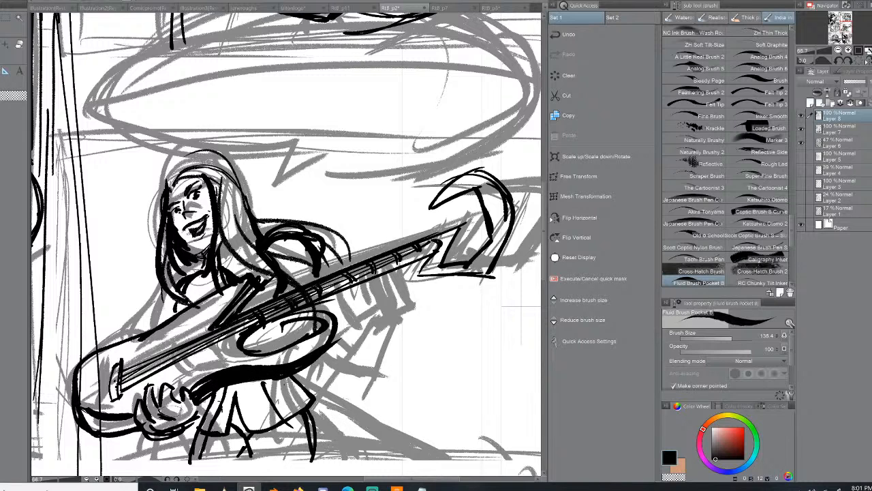
- Ink the guitarist's fingers and palm gripping the guitar neck, and the outer edge of her forearm
mouse_move(372, 266)
left_mouse_down()
mouse_move(373, 295)
mouse_move(382, 289)
left_mouse_up()
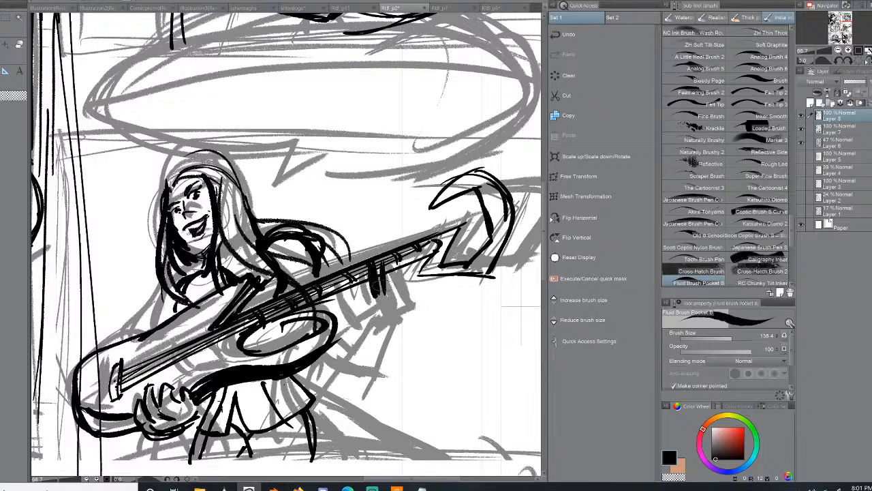
left_click_drag(389, 260, 387, 291)
left_click_drag(395, 265, 393, 291)
mouse_move(384, 259)
left_mouse_down()
mouse_move(399, 288)
mouse_move(367, 313)
mouse_move(374, 294)
mouse_move(357, 361)
left_mouse_up()
left_click_drag(369, 316, 352, 385)
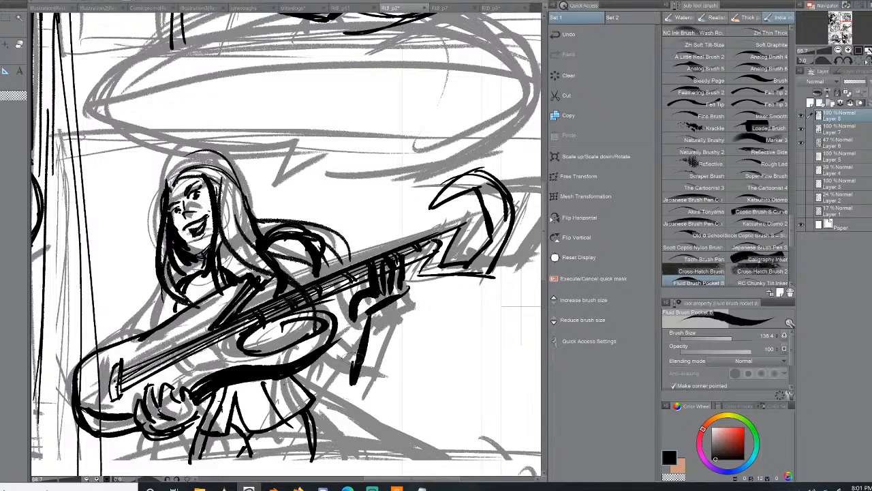
mouse_move(361, 332)
left_mouse_down()
mouse_move(350, 396)
mouse_move(333, 391)
mouse_move(349, 393)
left_mouse_up()
- Try inking the underside of the guitarist's elbow and the inner edge of her forearm, and undo these strokes
left_click_drag(296, 374, 350, 389)
left_click_drag(299, 375, 350, 392)
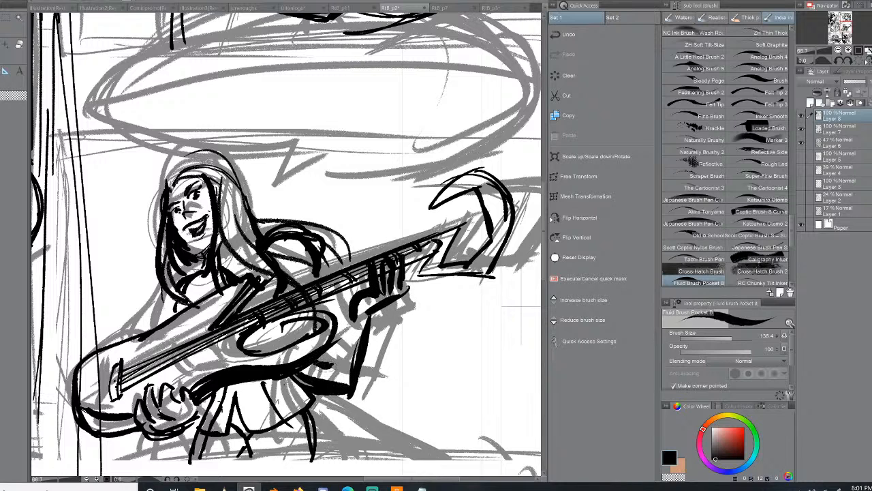
mouse_move(323, 365)
left_mouse_down()
mouse_move(353, 330)
mouse_move(332, 356)
left_mouse_up()
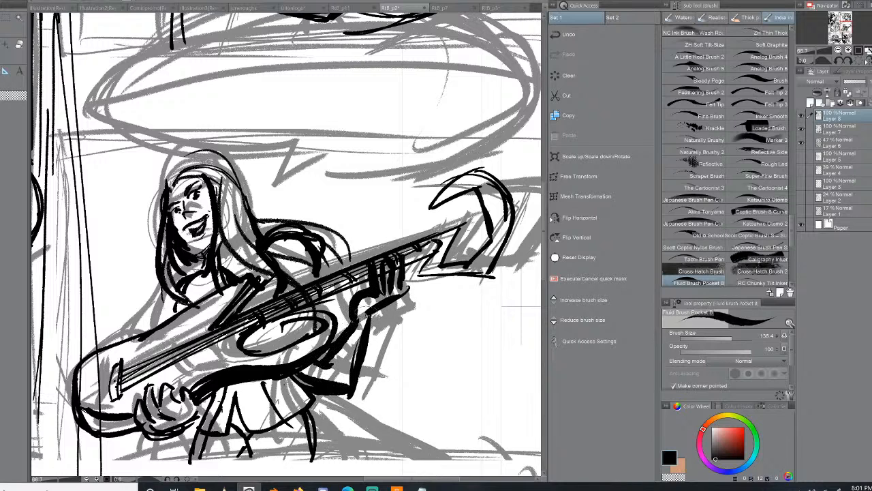
left_click_drag(366, 316, 351, 377)
key("ctrl+z")
key("ctrl+z")
key("ctrl+z")
key("ctrl+z")
key("ctrl+z")
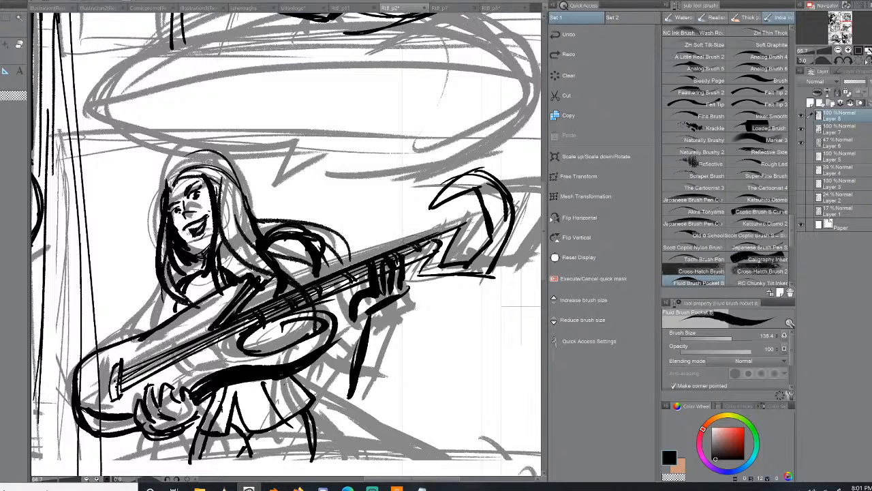
- Ink the guitarist's inner forearm edge and elbow folds, and darken the folds of her upper sleeve
left_click_drag(320, 251, 327, 276)
left_click_drag(322, 361, 347, 377)
mouse_move(368, 316)
left_mouse_down()
mouse_move(346, 376)
mouse_move(333, 341)
left_mouse_up()
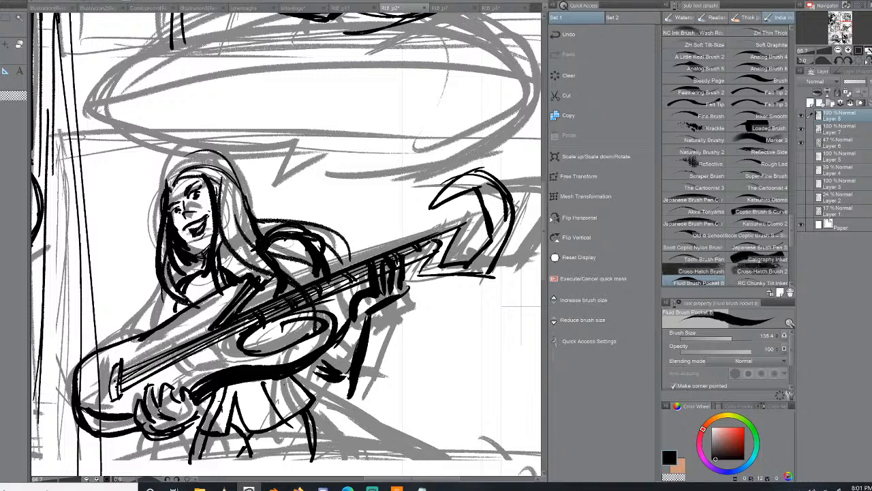
mouse_move(289, 238)
left_mouse_down()
mouse_move(295, 261)
mouse_move(319, 263)
mouse_move(312, 273)
left_mouse_up()
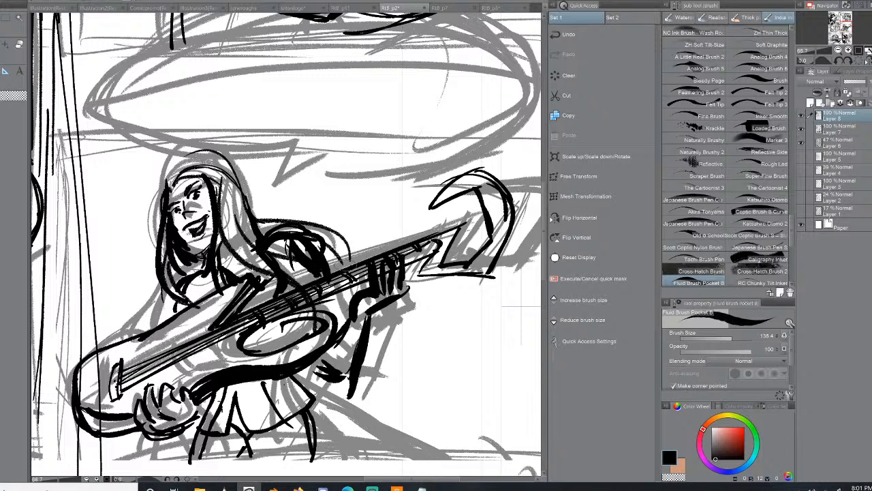
- Ink the outer edge of the guitarist's other arm and her skirt folds, and darken the bridge at the guitar body's end
mouse_move(163, 296)
left_mouse_down()
mouse_move(150, 329)
mouse_move(158, 322)
left_mouse_up()
left_click_drag(207, 419, 169, 474)
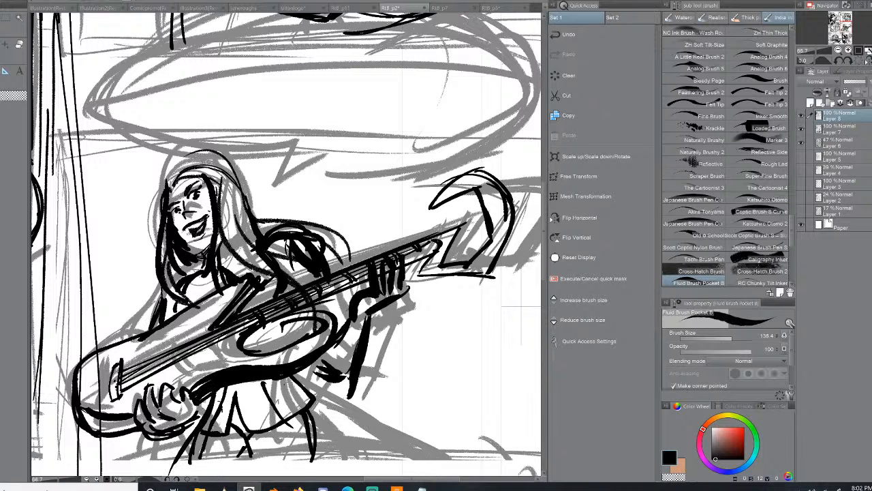
left_click_drag(297, 386, 314, 404)
mouse_move(233, 398)
left_mouse_down()
mouse_move(211, 439)
mouse_move(221, 446)
left_mouse_up()
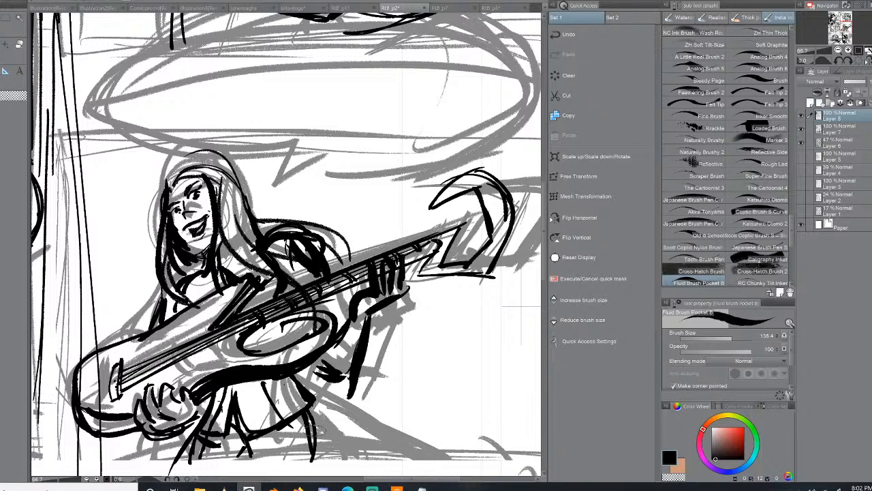
mouse_move(120, 364)
left_mouse_down()
mouse_move(113, 368)
mouse_move(119, 397)
mouse_move(112, 387)
left_mouse_up()
left_click_drag(167, 231, 162, 264)
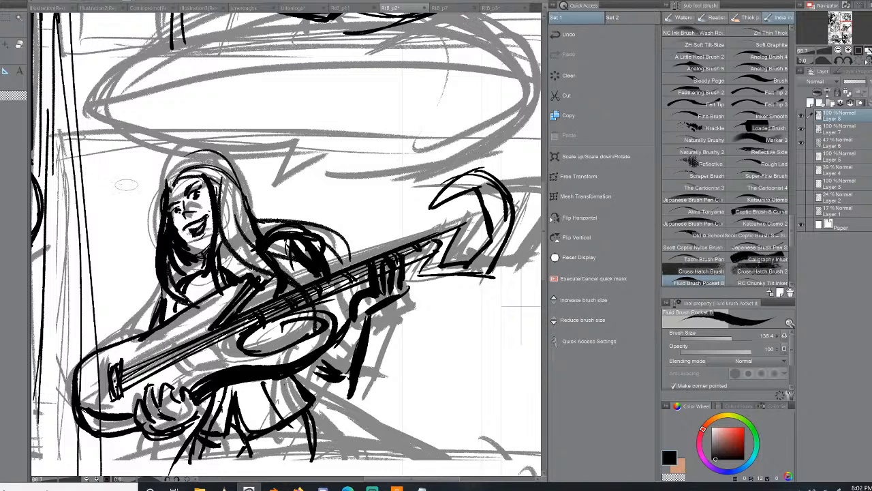
- Ink thin perspective lines and uprights for the background walls on both sides of the guitarist, including the area below the guitar neck
mouse_move(81, 168)
left_mouse_down()
mouse_move(138, 181)
mouse_move(124, 184)
mouse_move(183, 159)
left_mouse_up()
left_click_drag(239, 162, 279, 159)
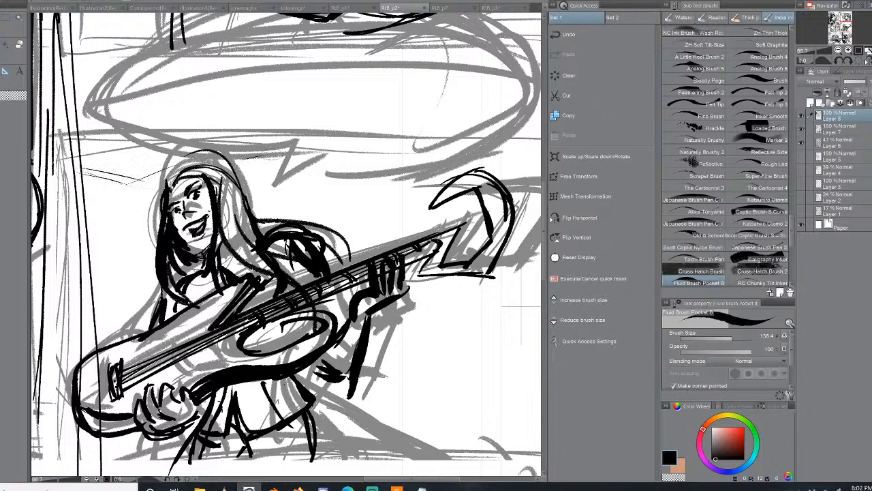
left_click_drag(120, 185, 133, 317)
mouse_move(312, 203)
left_mouse_down()
mouse_move(371, 193)
mouse_move(301, 197)
mouse_move(402, 180)
left_mouse_up()
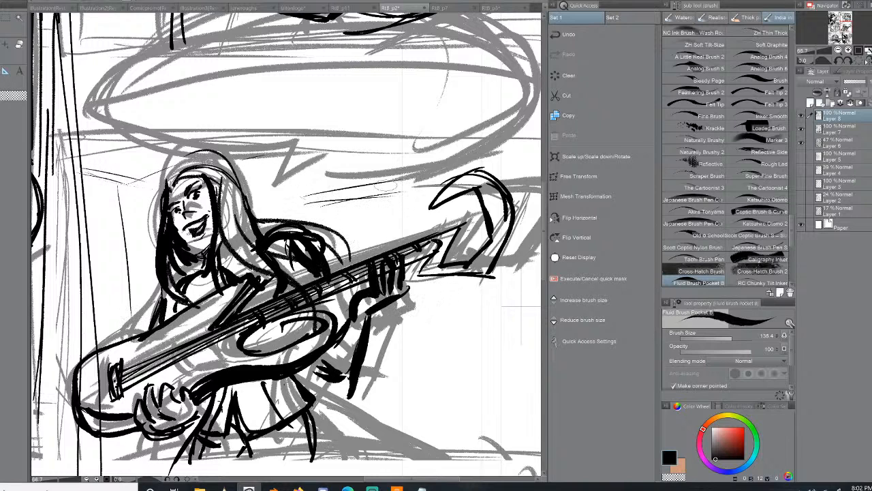
left_click_drag(309, 195, 314, 221)
mouse_move(418, 194)
left_mouse_down()
mouse_move(421, 225)
mouse_move(411, 237)
left_mouse_up()
mouse_move(416, 291)
left_mouse_down()
mouse_move(418, 353)
mouse_move(464, 347)
left_mouse_up()
left_click_drag(381, 358, 472, 349)
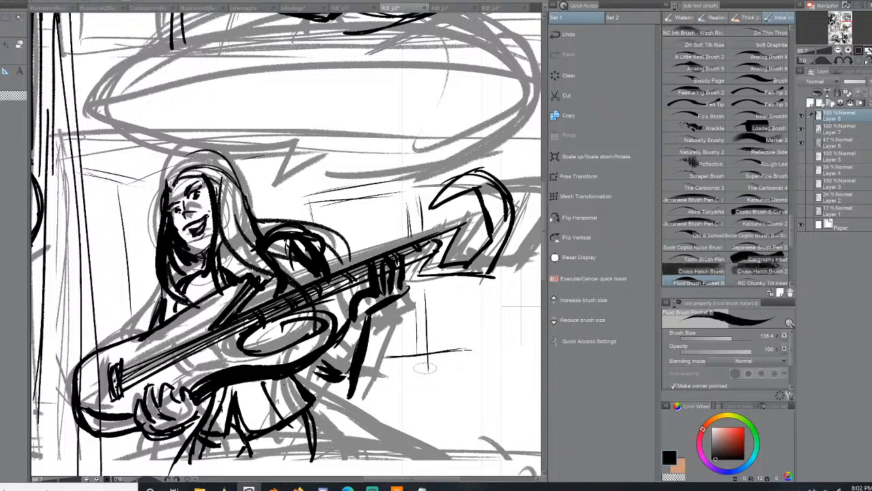
- Ink a small peak and a row of short upright strokes in the background below the guitar neck
left_click_drag(392, 368, 398, 409)
mouse_move(400, 365)
left_mouse_down()
mouse_move(402, 407)
mouse_move(411, 383)
mouse_move(421, 394)
mouse_move(411, 398)
mouse_move(421, 351)
mouse_move(448, 341)
left_mouse_up()
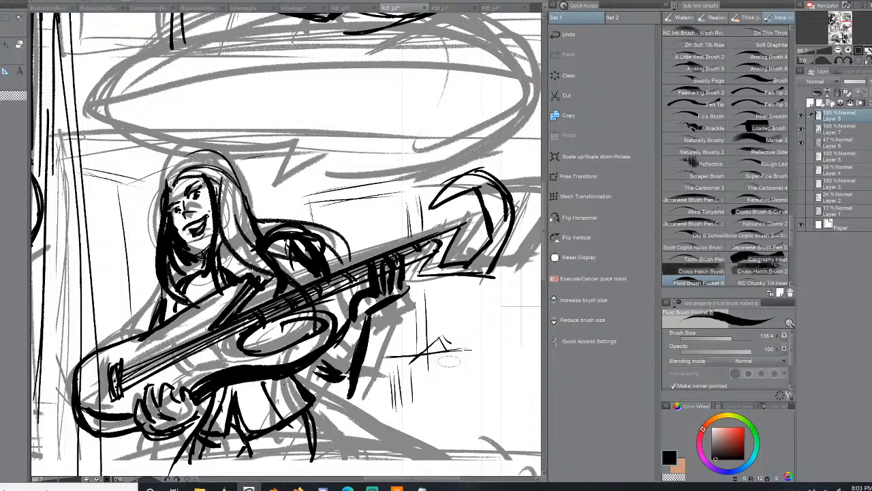
mouse_move(419, 371)
left_mouse_down()
mouse_move(422, 405)
mouse_move(438, 358)
mouse_move(434, 412)
left_mouse_up()
left_click_drag(447, 368, 446, 408)
left_click_drag(480, 351, 452, 409)
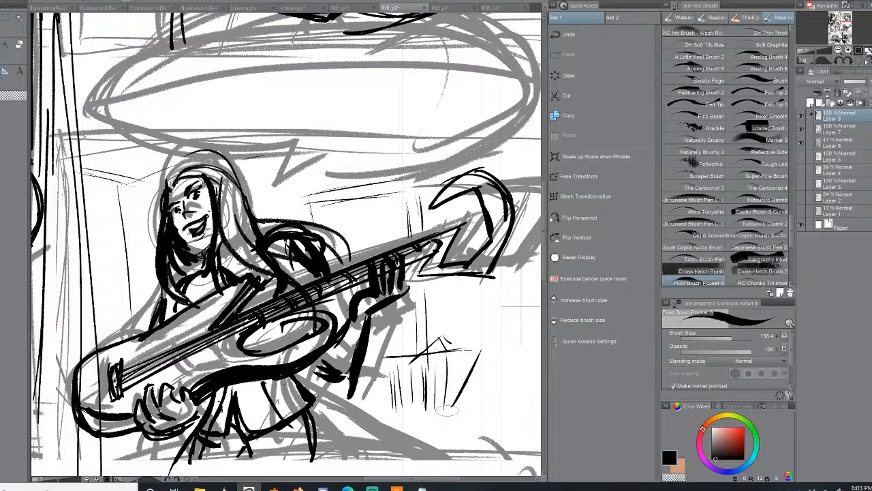
- Add slanted strokes and a dark hatched patch to the background structure below the guitar neck
left_click_drag(485, 355, 450, 413)
left_click_drag(502, 368, 453, 416)
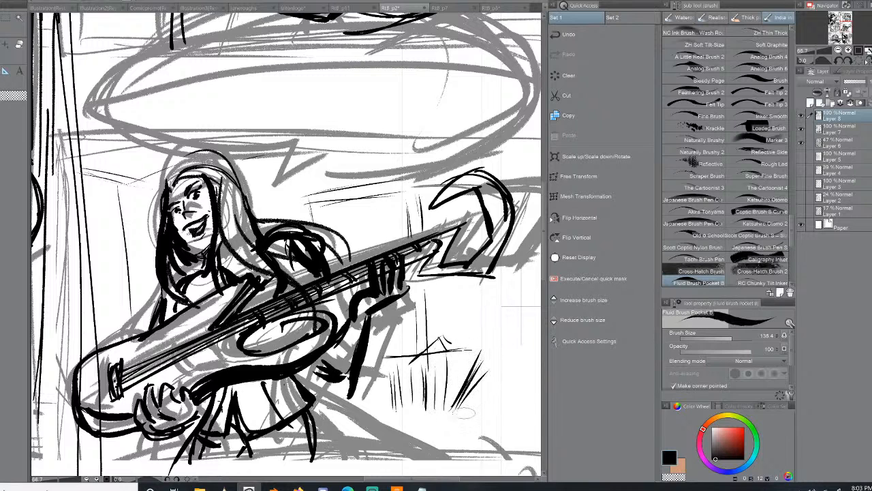
left_click_drag(501, 383, 454, 419)
left_click_drag(456, 377, 464, 376)
mouse_move(455, 354)
left_mouse_down()
mouse_move(478, 347)
mouse_move(452, 367)
mouse_move(457, 406)
mouse_move(469, 384)
mouse_move(442, 389)
mouse_move(471, 383)
mouse_move(443, 399)
mouse_move(467, 375)
mouse_move(443, 383)
mouse_move(467, 365)
mouse_move(450, 395)
mouse_move(474, 387)
mouse_move(491, 355)
mouse_move(484, 434)
mouse_move(497, 419)
mouse_move(493, 447)
mouse_move(485, 440)
left_mouse_up()
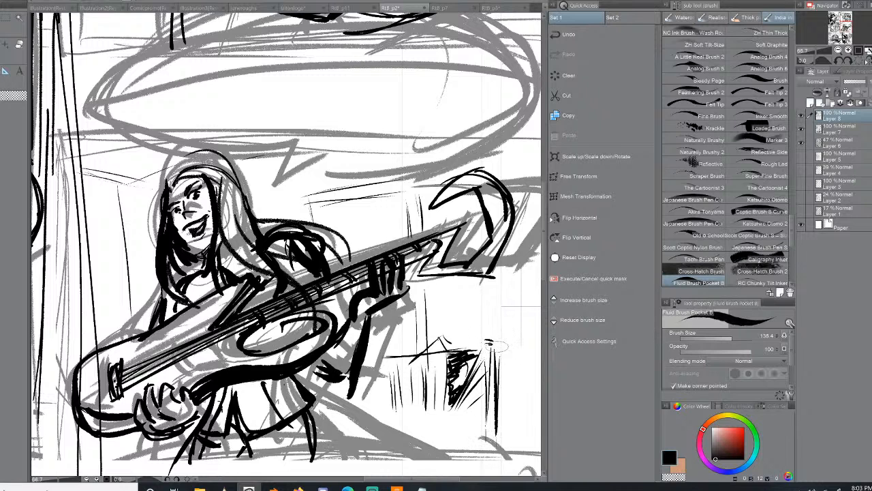
- Ink the far-side posts and the bottom edge of the background structure below the guitar neck
mouse_move(489, 354)
left_mouse_down()
mouse_move(517, 353)
mouse_move(512, 447)
left_mouse_up()
left_click_drag(514, 360, 519, 453)
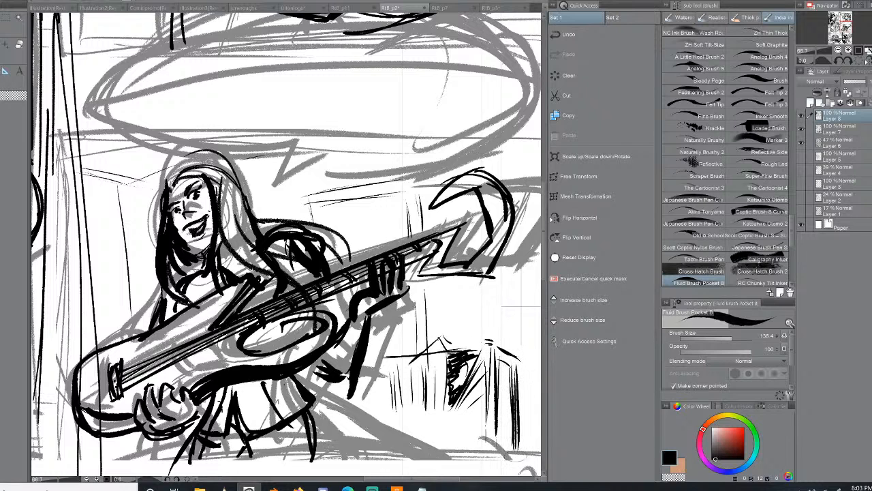
mouse_move(497, 425)
left_mouse_down()
mouse_move(512, 433)
mouse_move(405, 437)
left_mouse_up()
mouse_move(421, 437)
left_mouse_down()
mouse_move(485, 437)
mouse_move(398, 437)
left_mouse_up()
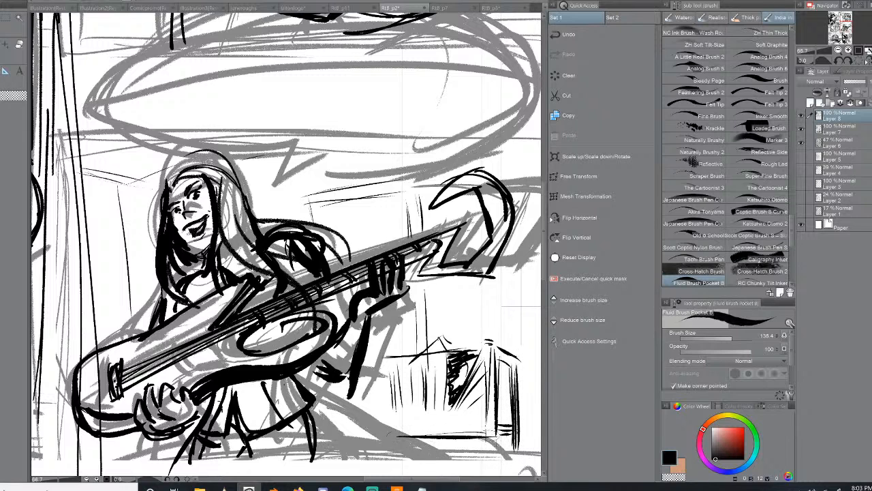
mouse_move(491, 431)
left_mouse_down()
mouse_move(390, 432)
mouse_move(477, 431)
mouse_move(469, 437)
left_mouse_up()
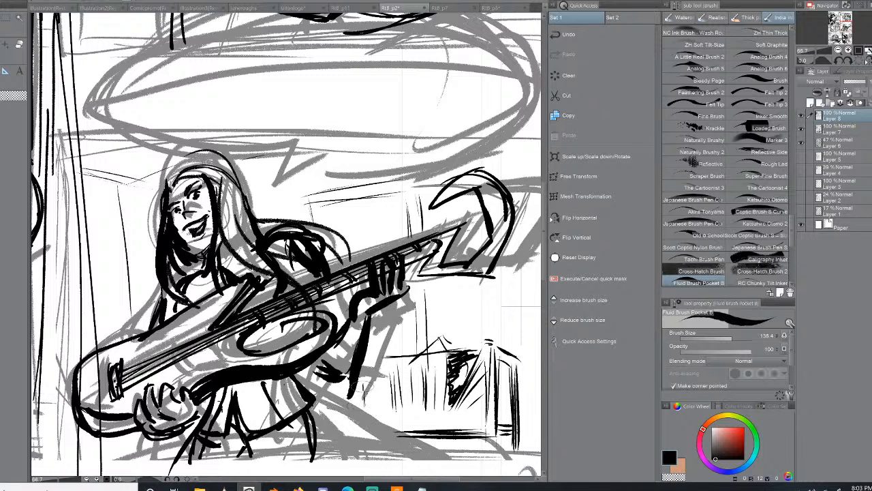
- Ink rough upright strokes at the near side of the background structure, beside the guitarist's elbow
left_click_drag(364, 362, 360, 417)
left_click_drag(359, 373, 364, 427)
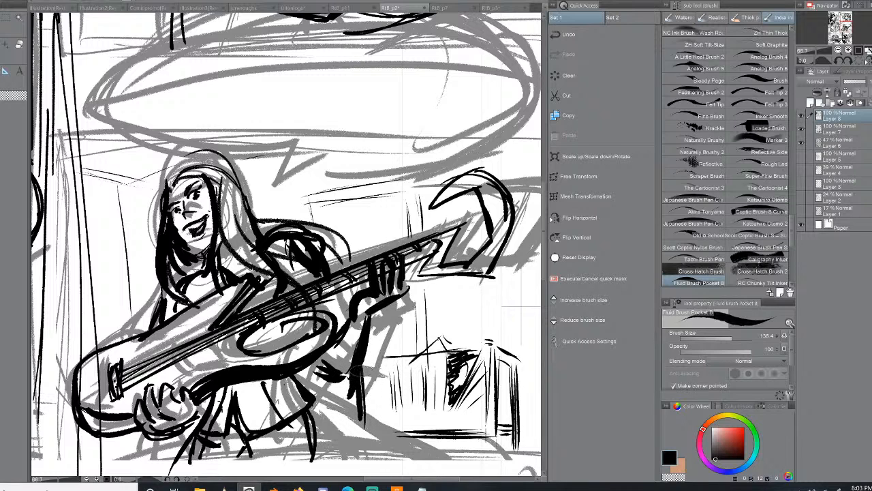
mouse_move(361, 369)
left_mouse_down()
mouse_move(386, 357)
mouse_move(366, 394)
left_mouse_up()
left_click_drag(376, 363, 371, 434)
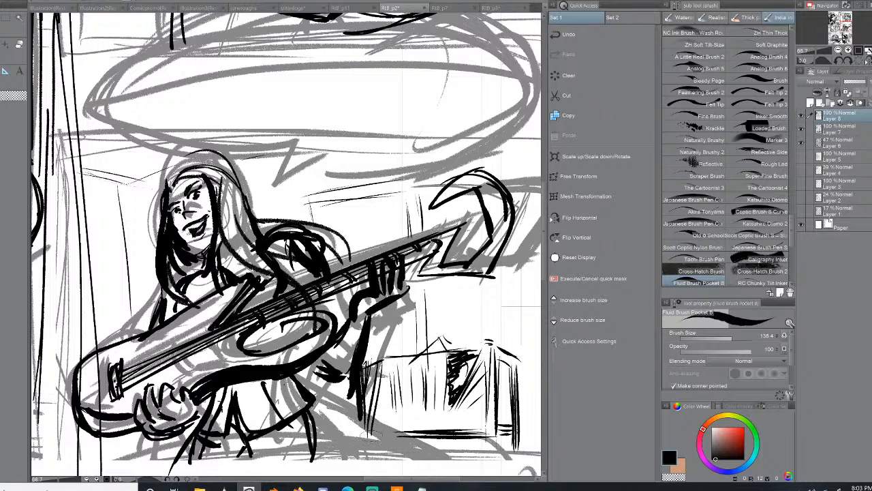
left_click_drag(393, 359, 379, 422)
mouse_move(390, 359)
left_mouse_down()
mouse_move(389, 425)
mouse_move(379, 430)
left_mouse_up()
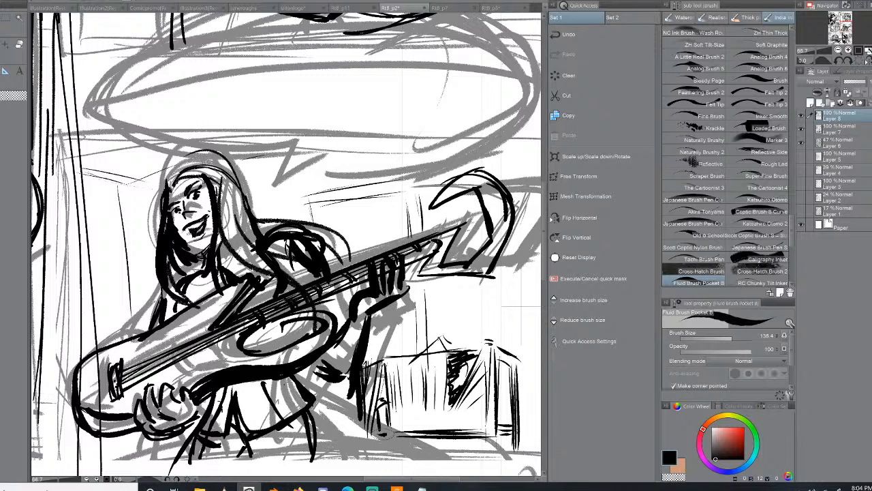
- Erase most of the background structure below the guitar neck and ink a simple rectangular frame there
mouse_move(382, 434)
left_mouse_down()
mouse_move(396, 370)
mouse_move(384, 377)
mouse_move(511, 343)
mouse_move(439, 392)
mouse_move(420, 419)
mouse_move(513, 432)
mouse_move(509, 359)
mouse_move(517, 377)
mouse_move(431, 405)
mouse_move(482, 381)
mouse_move(430, 369)
left_mouse_up()
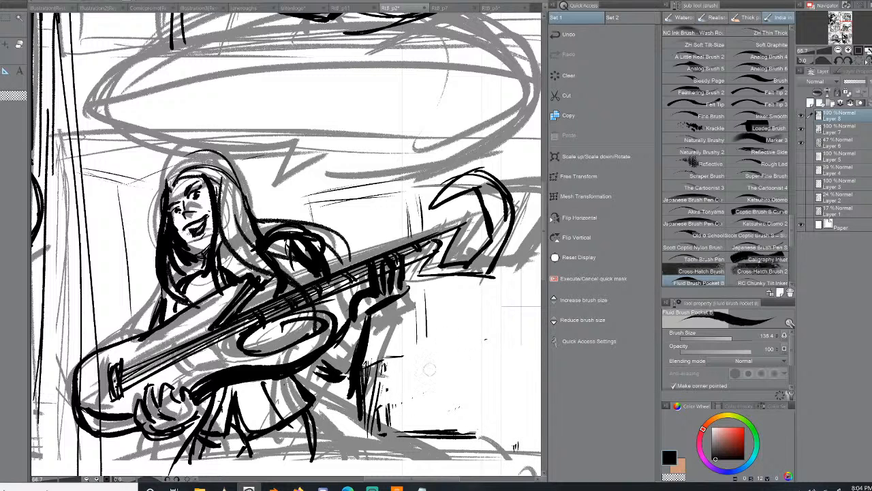
mouse_move(411, 333)
left_mouse_down()
mouse_move(527, 327)
mouse_move(471, 330)
left_mouse_up()
mouse_move(403, 381)
left_mouse_down()
mouse_move(402, 348)
mouse_move(404, 428)
mouse_move(505, 421)
left_mouse_up()
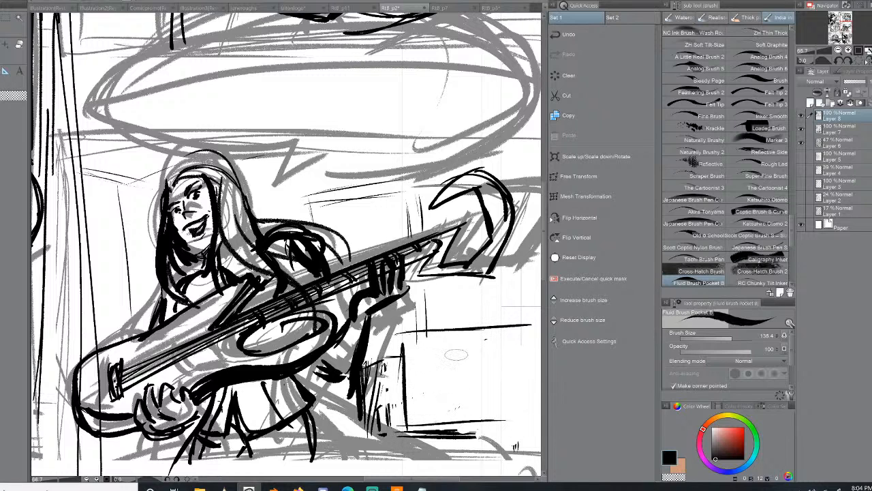
mouse_move(473, 332)
left_mouse_down()
mouse_move(474, 394)
mouse_move(460, 393)
left_mouse_up()
left_click_drag(450, 365, 453, 426)
- Ink a small black silhouette of a figure with one raised arm inside the background frame
mouse_move(417, 353)
left_mouse_down()
mouse_move(429, 350)
mouse_move(426, 370)
mouse_move(441, 374)
mouse_move(409, 397)
left_mouse_up()
left_click_drag(398, 388, 429, 409)
mouse_move(436, 371)
left_mouse_down()
mouse_move(428, 413)
mouse_move(438, 424)
mouse_move(416, 422)
left_mouse_up()
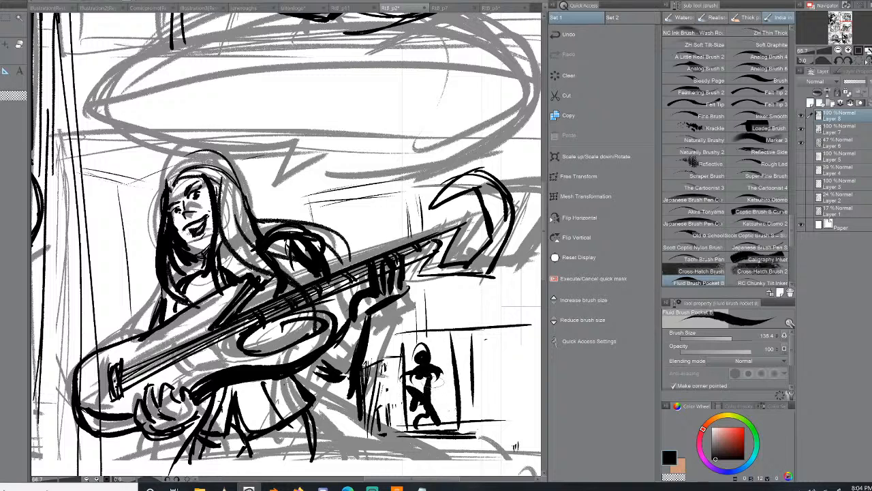
mouse_move(412, 385)
left_mouse_down()
mouse_move(434, 395)
mouse_move(455, 333)
left_mouse_up()
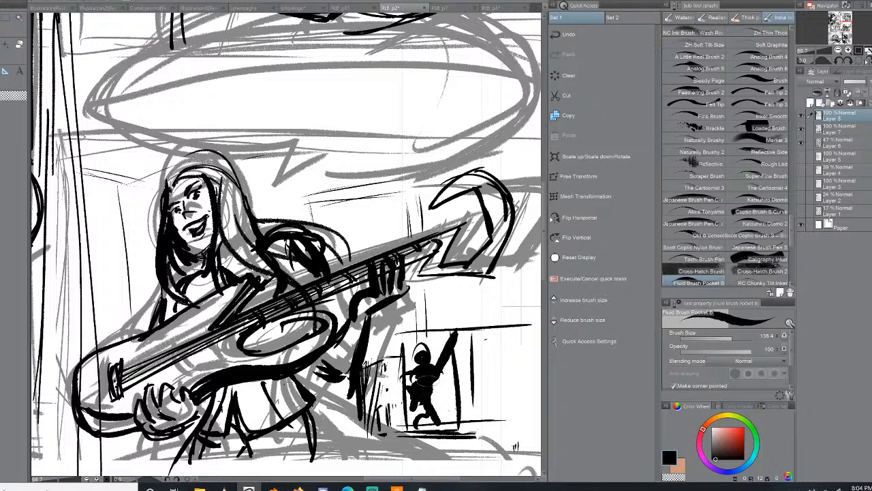
left_click_drag(433, 364, 443, 345)
left_click_drag(419, 379, 442, 383)
- Ink a box beside the silhouetted figure and fill it with horizontal bars and short vertical ticks
mouse_move(478, 334)
left_mouse_down()
mouse_move(476, 412)
mouse_move(476, 356)
mouse_move(527, 345)
left_mouse_up()
left_click_drag(476, 414, 513, 414)
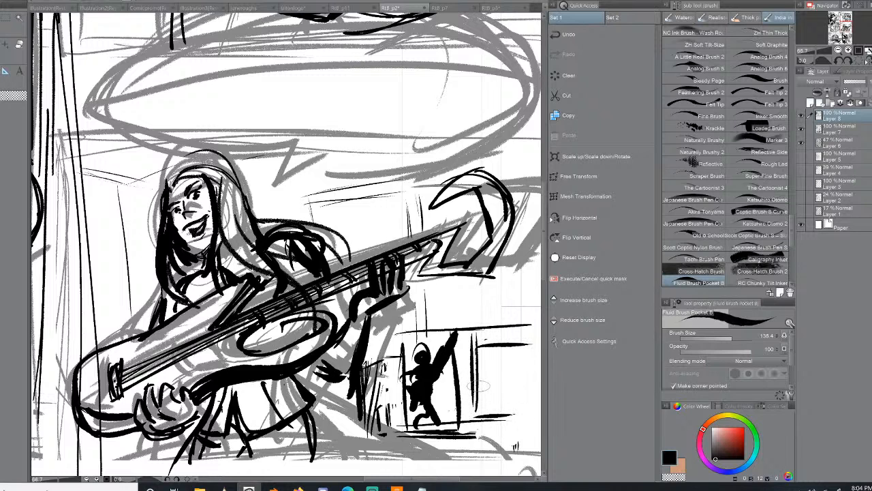
mouse_move(486, 368)
left_mouse_down()
mouse_move(485, 393)
mouse_move(538, 401)
left_mouse_up()
mouse_move(484, 406)
left_mouse_down()
mouse_move(528, 408)
mouse_move(488, 385)
mouse_move(512, 385)
mouse_move(522, 373)
mouse_move(512, 373)
mouse_move(527, 371)
mouse_move(515, 360)
mouse_move(523, 359)
mouse_move(481, 362)
mouse_move(537, 357)
left_mouse_up()
mouse_move(483, 361)
left_mouse_down()
mouse_move(525, 359)
mouse_move(520, 366)
left_mouse_up()
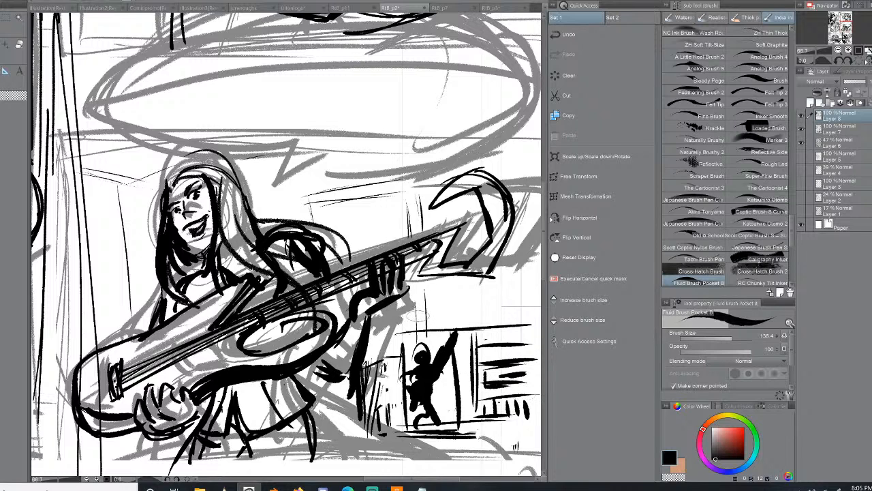
- Double the background frame's upper line and ink a dark ringed shape with posts beside the guitarist's elbow
mouse_move(385, 317)
left_mouse_down()
mouse_move(538, 307)
mouse_move(514, 314)
left_mouse_up()
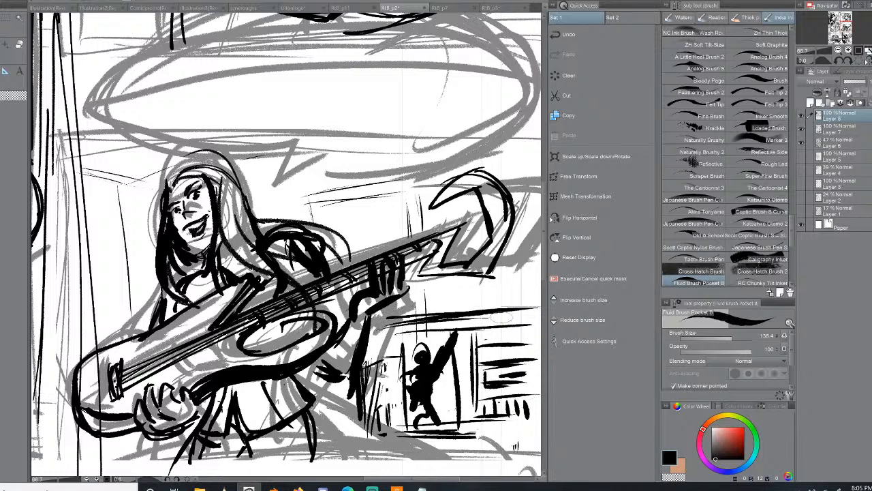
left_click_drag(386, 330, 383, 402)
mouse_move(392, 334)
left_mouse_down()
mouse_move(390, 409)
mouse_move(383, 389)
mouse_move(391, 434)
mouse_move(406, 447)
mouse_move(378, 443)
left_mouse_up()
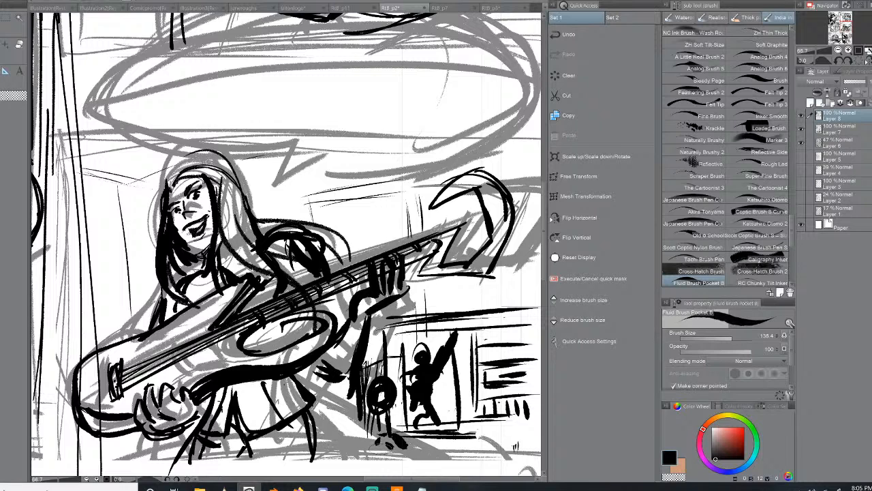
mouse_move(375, 390)
left_mouse_down()
mouse_move(386, 394)
mouse_move(370, 379)
mouse_move(382, 385)
mouse_move(373, 403)
left_mouse_up()
- Fill black shadows behind the guitarist's sleeve and at her elbow, and ink a dark leg-like shape beside her skirt
mouse_move(355, 262)
left_mouse_down()
mouse_move(346, 241)
mouse_move(330, 266)
left_mouse_up()
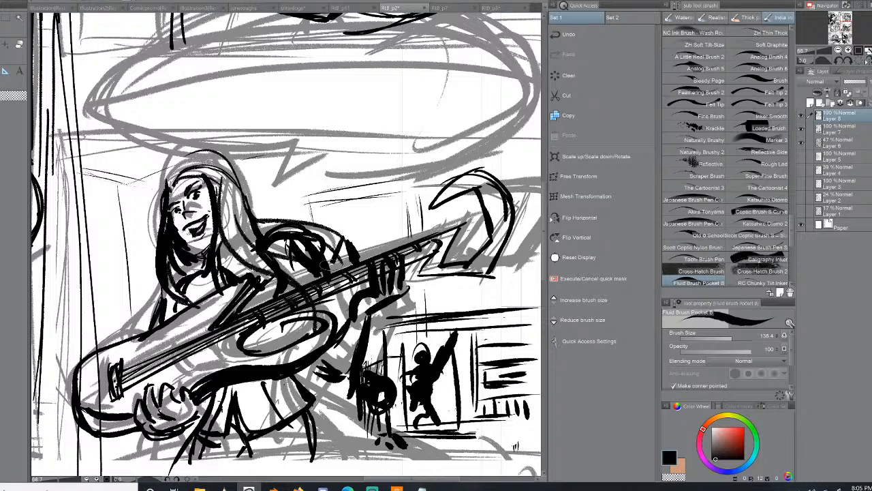
left_click_drag(347, 230, 328, 267)
left_click_drag(360, 329, 374, 384)
mouse_move(322, 396)
left_mouse_down()
mouse_move(330, 447)
mouse_move(355, 446)
left_mouse_up()
left_click_drag(340, 432, 365, 443)
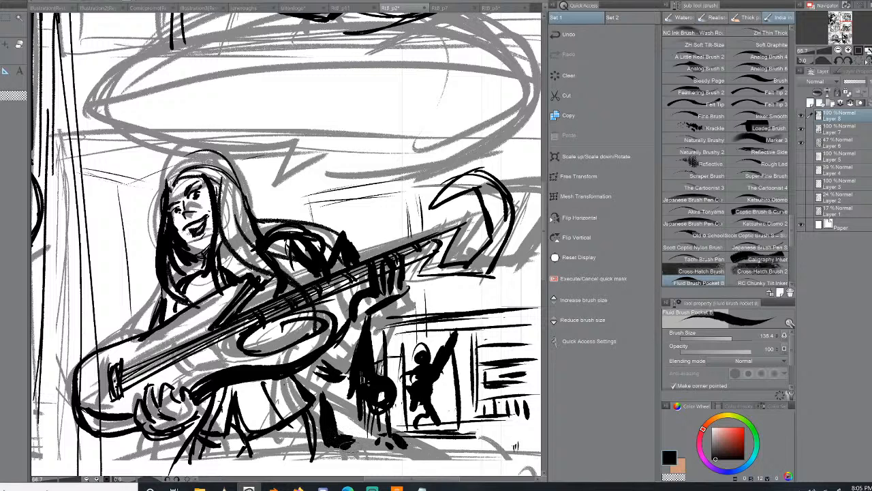
- Ink layered horizontal ground lines beneath the background figure and frame
left_click_drag(342, 447, 534, 443)
left_click_drag(384, 437, 502, 436)
mouse_move(362, 456)
left_mouse_down()
mouse_move(538, 447)
mouse_move(369, 451)
left_mouse_up()
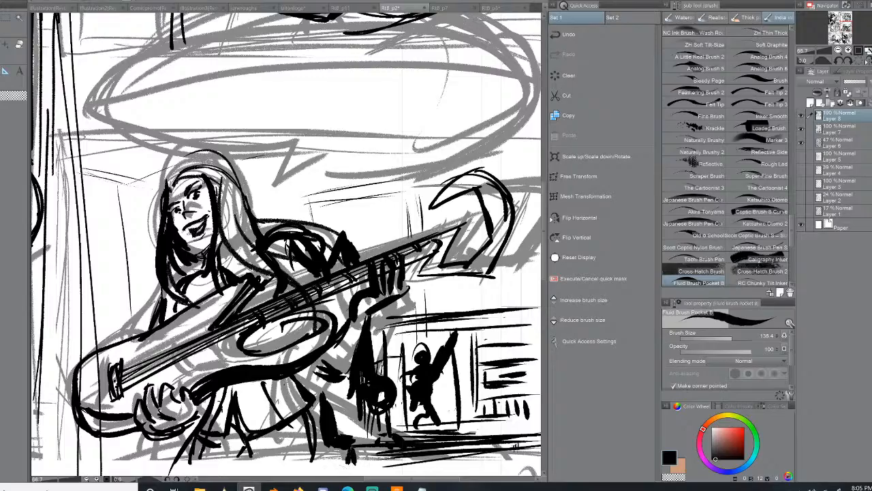
- Thicken the fringe and the hair around the ear of the short-haired guitarist in the lower panel
mouse_move(839, 35)
left_mouse_down()
mouse_move(847, 22)
mouse_move(831, 36)
mouse_move(840, 33)
left_mouse_up()
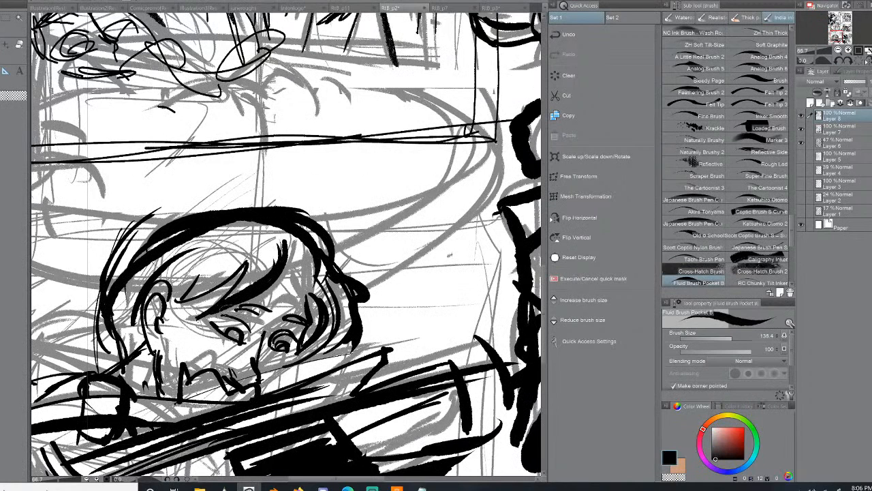
mouse_move(236, 275)
left_mouse_down()
mouse_move(161, 327)
mouse_move(247, 265)
left_mouse_up()
left_click_drag(169, 307, 184, 276)
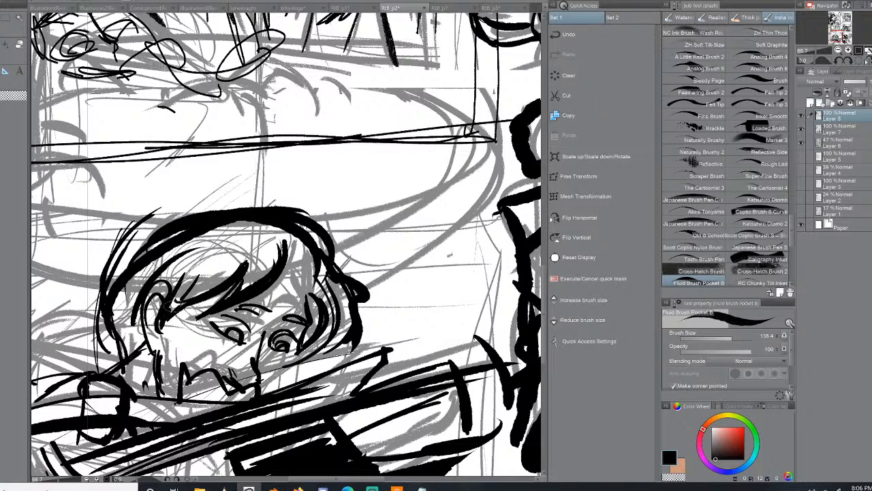
left_click_drag(122, 291, 126, 358)
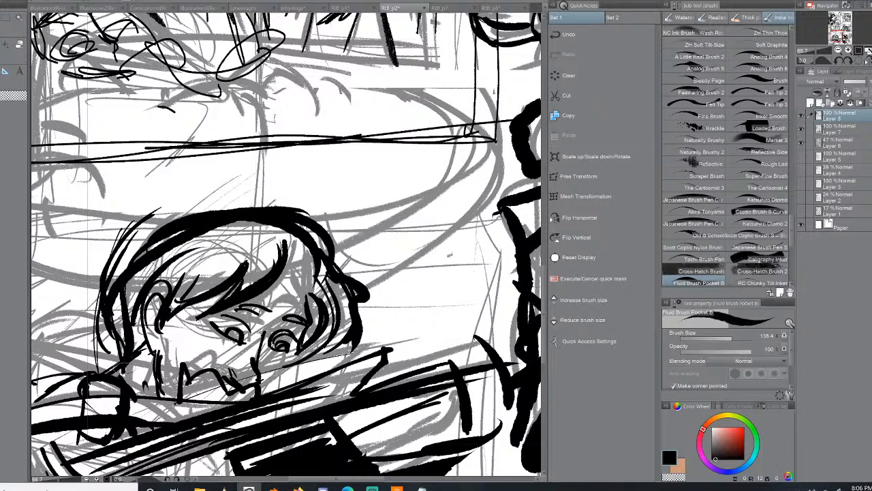
- Ink a fuller, spiky outline over the crown and far side of the short-haired guitarist's hair
left_click_drag(121, 267, 160, 213)
mouse_move(144, 221)
left_mouse_down()
mouse_move(218, 197)
mouse_move(244, 209)
left_mouse_up()
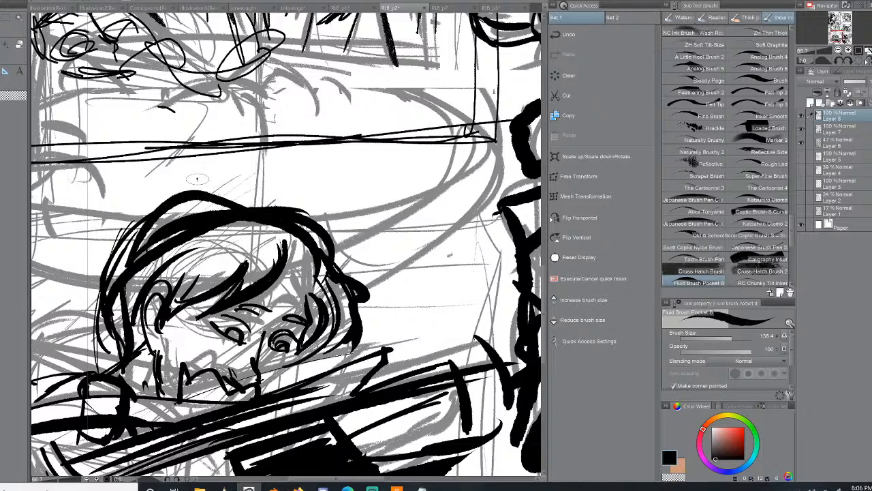
mouse_move(197, 179)
left_mouse_down()
mouse_move(260, 208)
mouse_move(308, 205)
left_mouse_up()
mouse_move(272, 191)
left_mouse_down()
mouse_move(310, 217)
mouse_move(361, 280)
mouse_move(337, 297)
mouse_move(370, 307)
mouse_move(379, 319)
mouse_move(330, 328)
left_mouse_up()
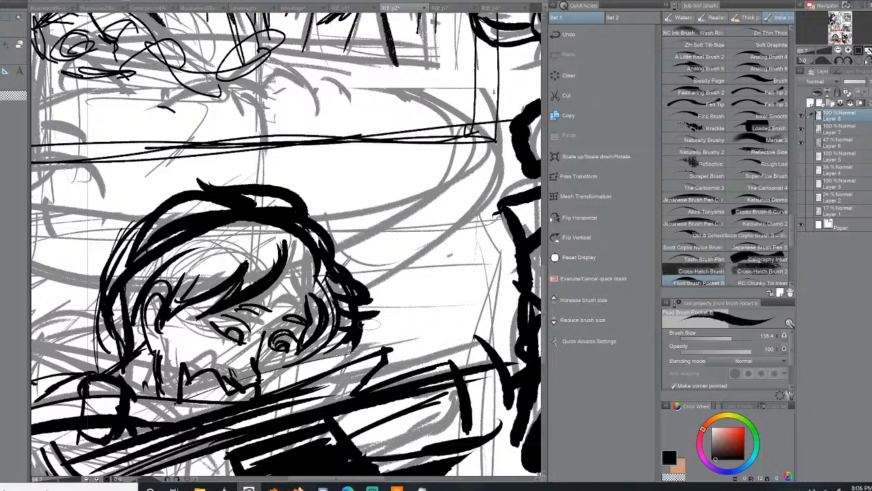
- Darken the short-haired guitarist's jaw and mouth area, and ink the far cheek edge and small marks along the guitar
left_click_drag(176, 363, 180, 397)
left_click_drag(172, 356, 179, 399)
mouse_move(174, 358)
left_mouse_down()
mouse_move(177, 386)
mouse_move(212, 369)
mouse_move(226, 393)
mouse_move(269, 394)
left_mouse_up()
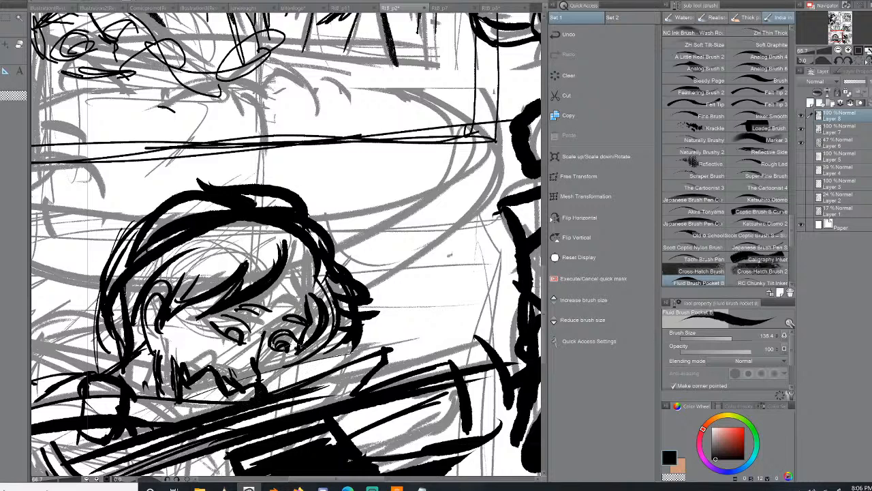
mouse_move(298, 351)
left_mouse_down()
mouse_move(295, 372)
mouse_move(272, 394)
mouse_move(280, 387)
left_mouse_up()
mouse_move(334, 378)
left_mouse_down()
mouse_move(345, 386)
mouse_move(369, 366)
mouse_move(325, 387)
mouse_move(316, 404)
mouse_move(326, 394)
mouse_move(287, 409)
mouse_move(299, 400)
left_mouse_up()
- Add small white touches to the guitar below the face, and choose a muted reddish grey as the drawing colour
left_click(713, 426)
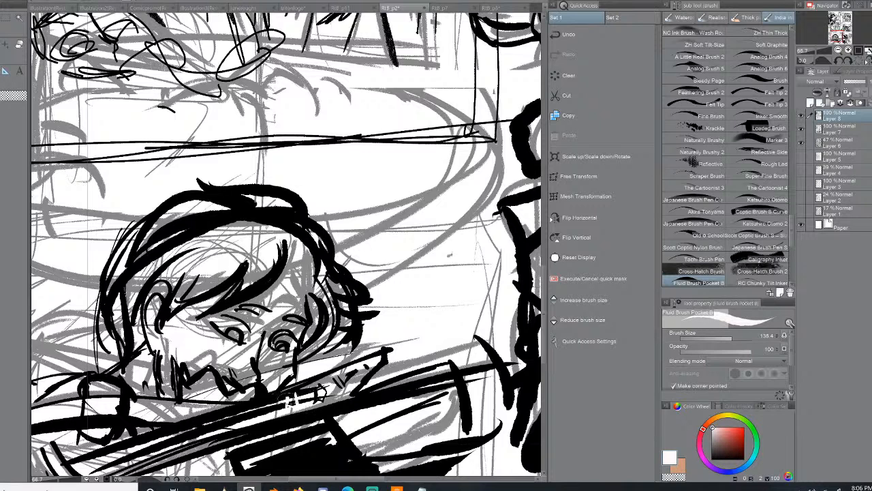
left_click(715, 444)
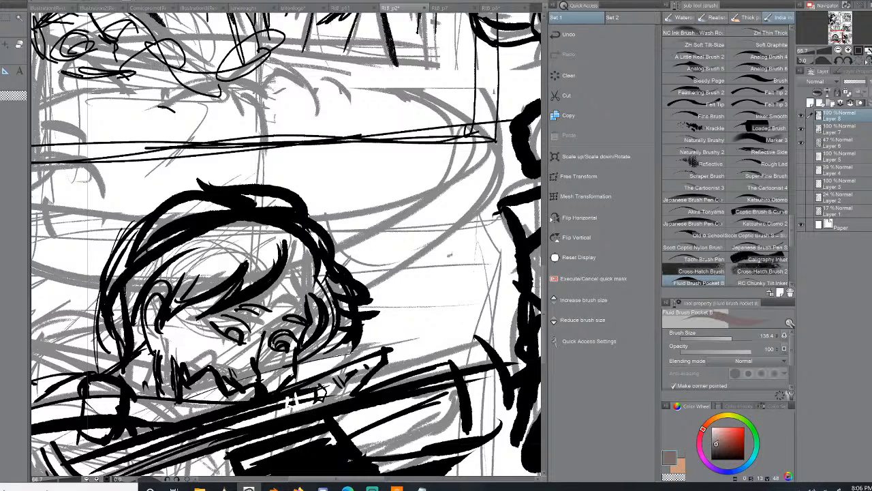
- Choose a dark grey and ink the short-haired guitarist's guitar neck solid, covering the small white touches below the face
left_click(712, 448)
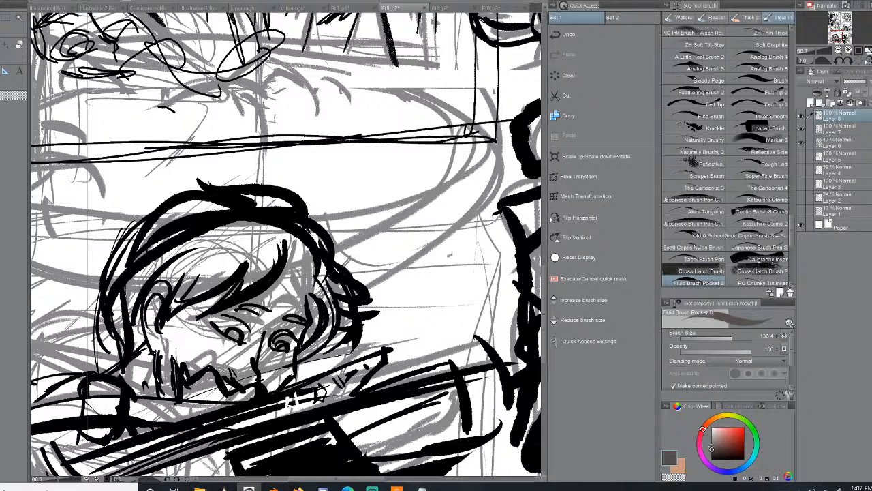
mouse_move(321, 394)
left_mouse_down()
mouse_move(267, 405)
mouse_move(338, 401)
left_mouse_up()
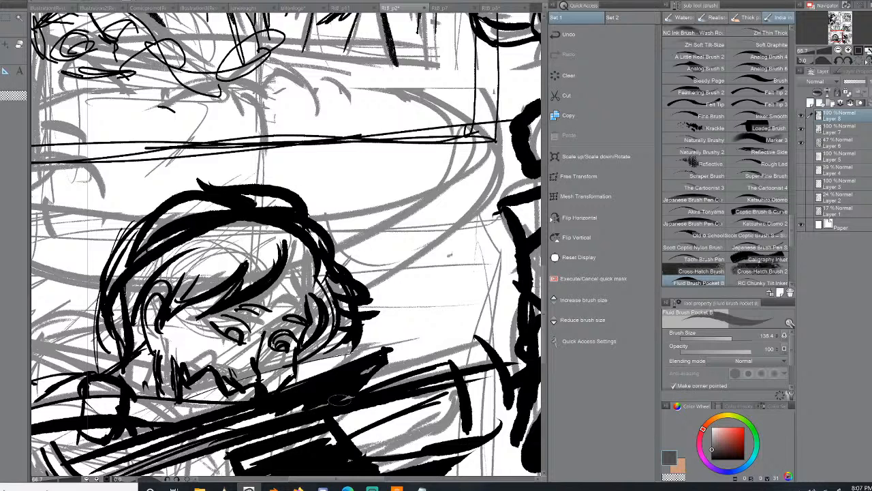
mouse_move(340, 400)
left_mouse_down()
mouse_move(199, 438)
mouse_move(291, 408)
mouse_move(194, 447)
left_mouse_up()
left_click_drag(171, 439, 150, 444)
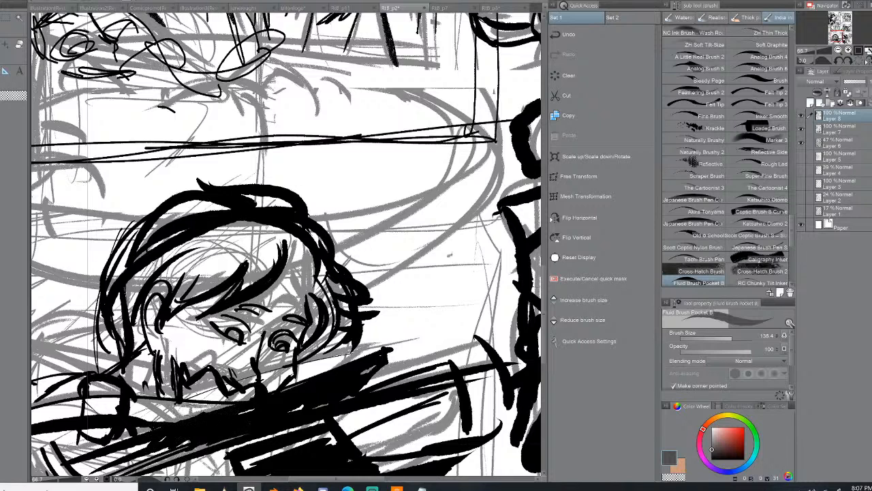
- With near-white, draw rune-like symbols along the blackened guitar neck and curling marks across the dark lower guitar body
left_click_drag(713, 447, 712, 428)
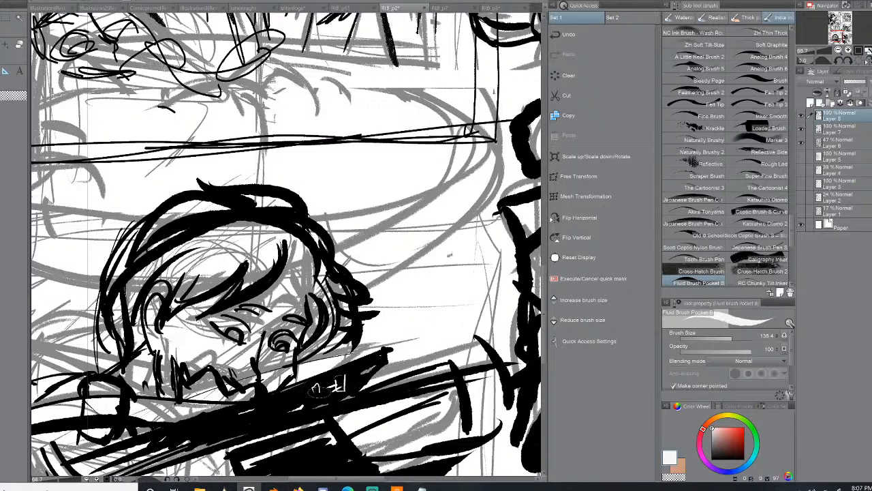
mouse_move(315, 390)
left_mouse_down()
mouse_move(311, 398)
mouse_move(304, 388)
mouse_move(280, 411)
mouse_move(293, 404)
mouse_move(268, 402)
mouse_move(253, 420)
mouse_move(262, 419)
mouse_move(271, 417)
mouse_move(247, 411)
mouse_move(230, 429)
mouse_move(233, 420)
mouse_move(199, 433)
mouse_move(205, 421)
left_mouse_up()
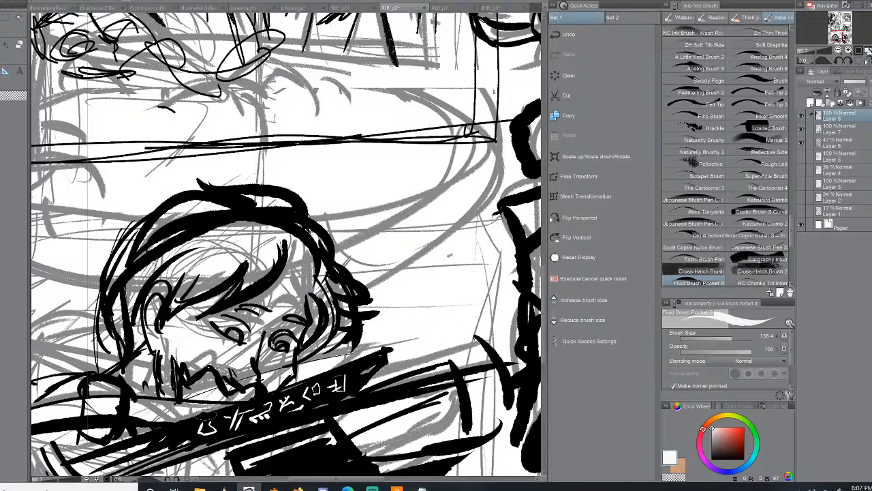
mouse_move(838, 35)
left_mouse_down()
mouse_move(837, 23)
mouse_move(837, 40)
left_mouse_up()
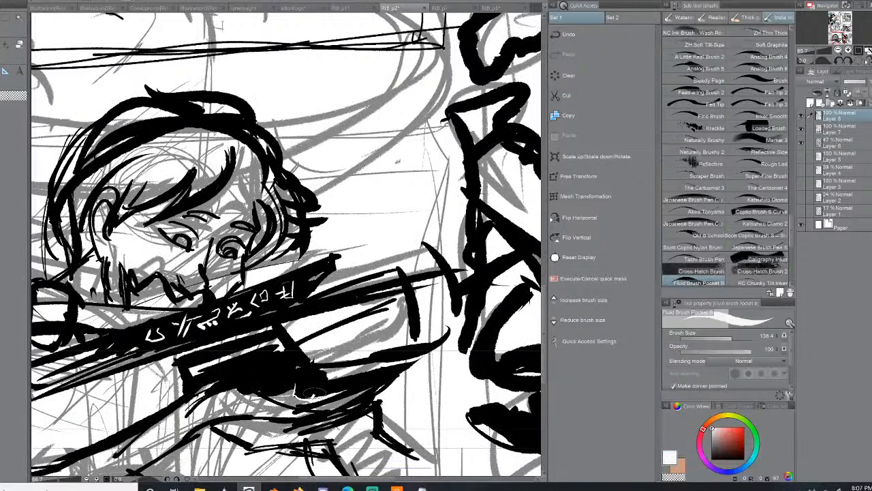
mouse_move(304, 387)
left_mouse_down()
mouse_move(332, 384)
mouse_move(334, 403)
mouse_move(353, 390)
mouse_move(355, 401)
mouse_move(374, 382)
mouse_move(399, 377)
mouse_move(402, 385)
left_mouse_up()
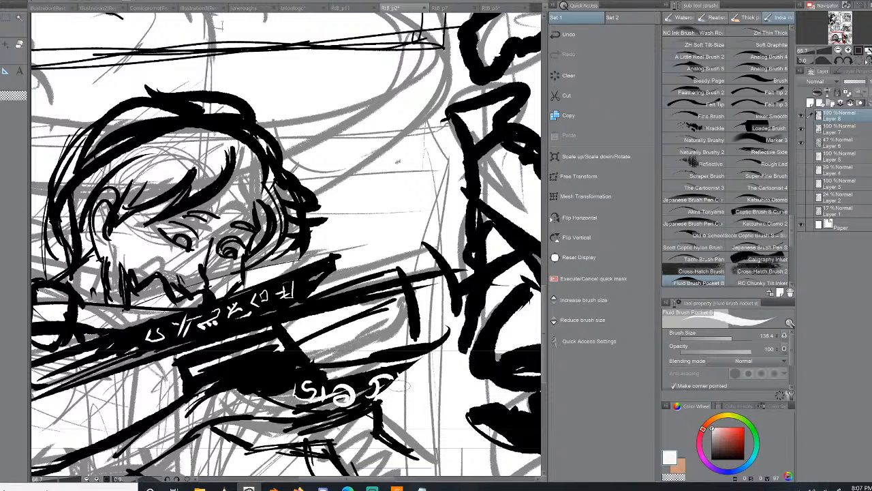
left_click_drag(272, 394, 292, 372)
left_click_drag(278, 382, 288, 369)
- Switch back to dark grey and draw two small faceted knobs on the guitar body below the neck
left_click_drag(734, 440, 700, 448)
mouse_move(121, 383)
left_mouse_down()
mouse_move(145, 387)
mouse_move(127, 407)
mouse_move(116, 392)
mouse_move(124, 383)
mouse_move(145, 388)
mouse_move(137, 403)
mouse_move(119, 402)
mouse_move(139, 393)
mouse_move(135, 400)
left_mouse_up()
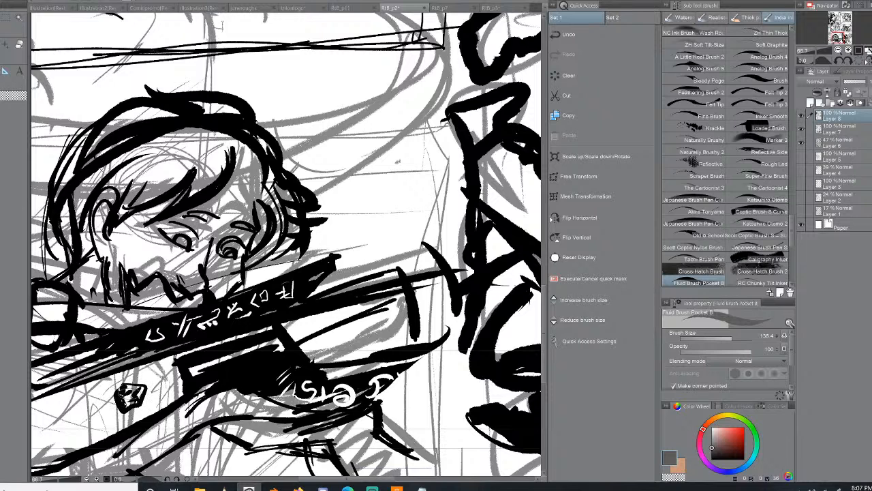
mouse_move(81, 431)
left_mouse_down()
mouse_move(71, 413)
mouse_move(108, 417)
mouse_move(68, 428)
mouse_move(102, 407)
mouse_move(97, 423)
left_mouse_up()
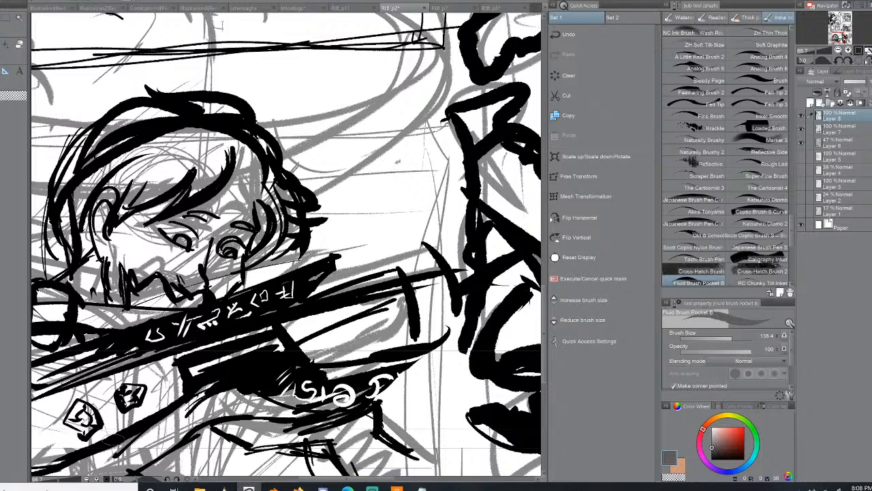
- In the middle panel, thicken the ink around the long-haired guitarist's strumming hand, the guitar's lower edge and the neck
left_click(839, 30)
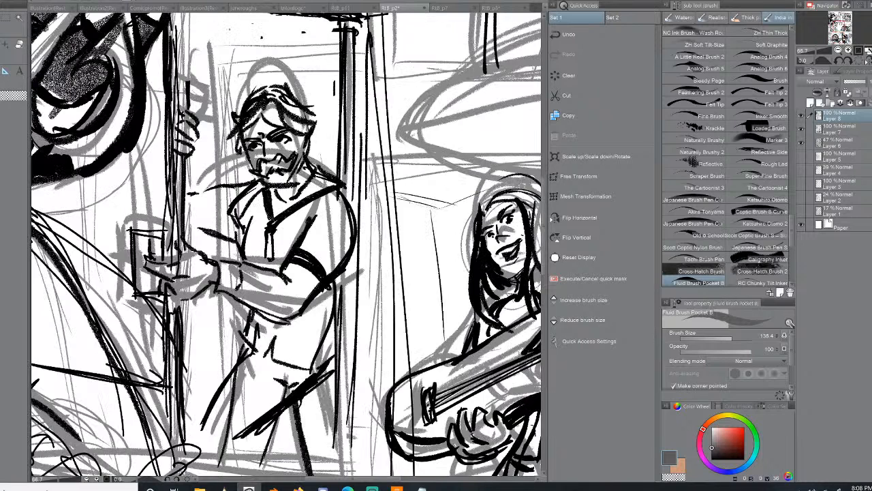
left_click(841, 29)
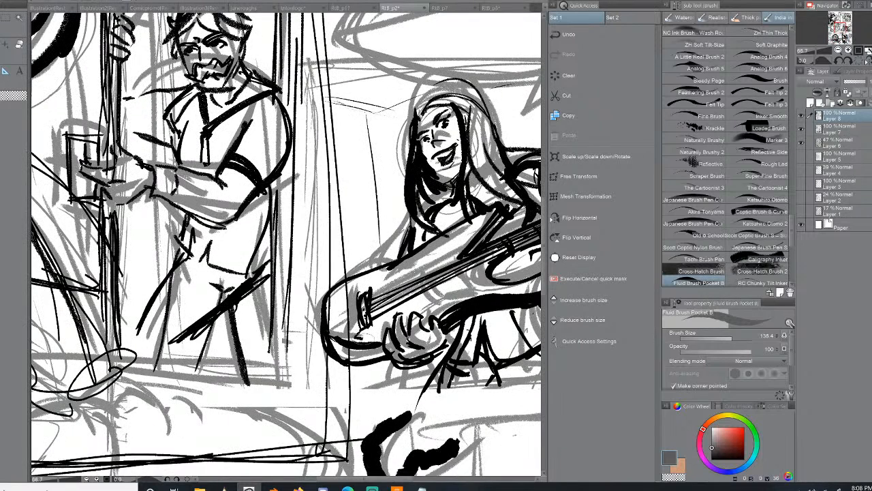
mouse_move(358, 337)
left_mouse_down()
mouse_move(389, 315)
mouse_move(456, 300)
mouse_move(450, 312)
left_mouse_up()
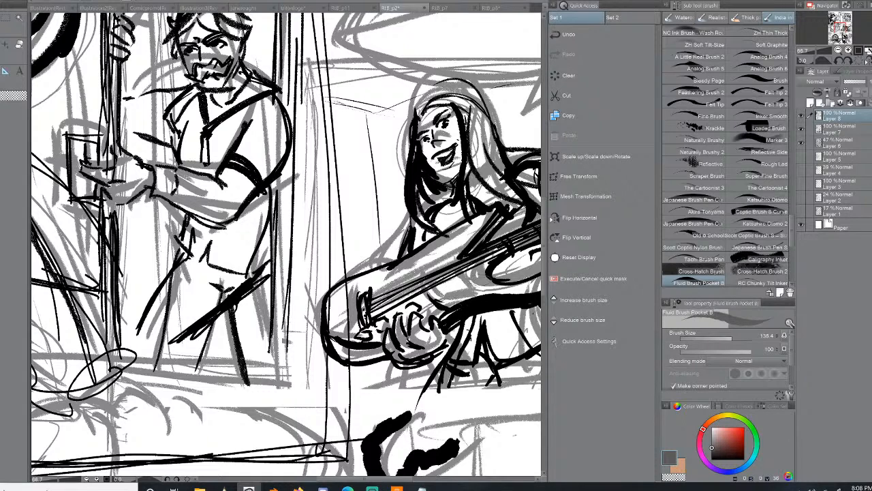
mouse_move(474, 272)
left_mouse_down()
mouse_move(488, 288)
mouse_move(446, 311)
left_mouse_up()
left_click_drag(520, 286, 458, 304)
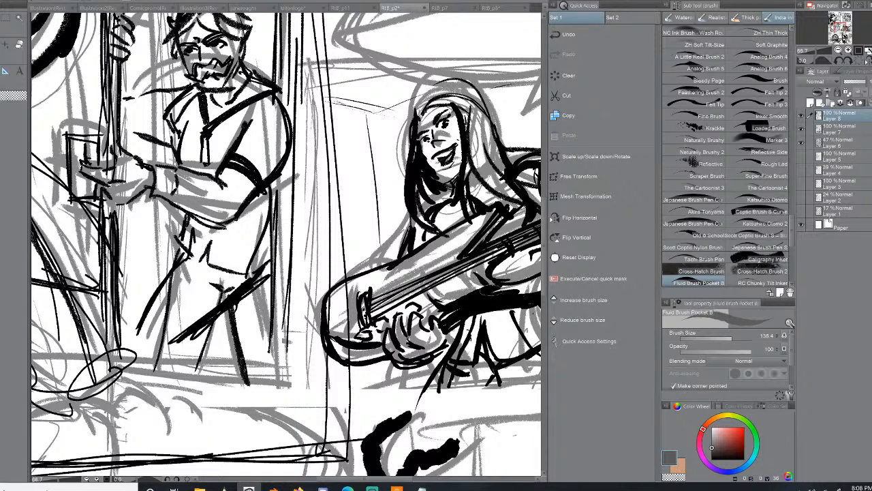
mouse_move(421, 268)
left_mouse_down()
mouse_move(488, 216)
mouse_move(453, 256)
left_mouse_up()
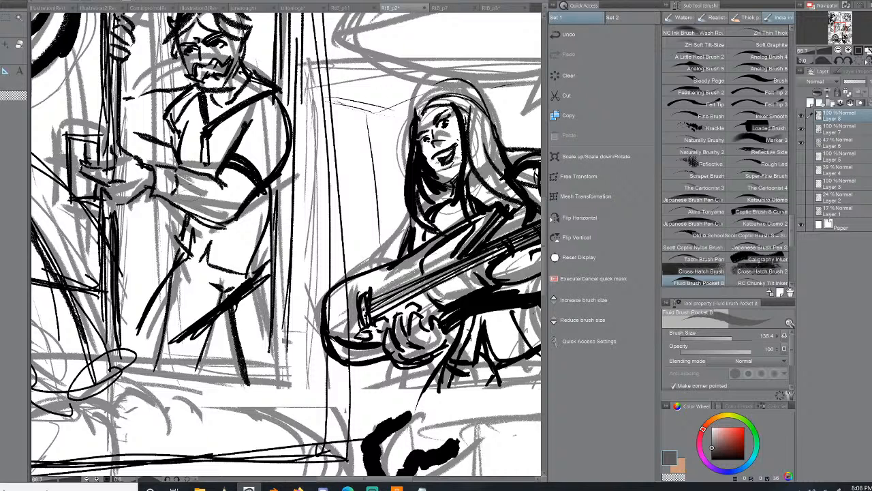
- Ink the standing moustached man's waistline with a bolder belt line and dark shirt folds at his side
mouse_move(178, 216)
left_mouse_down()
mouse_move(195, 251)
mouse_move(176, 244)
mouse_move(183, 260)
mouse_move(263, 274)
left_mouse_up()
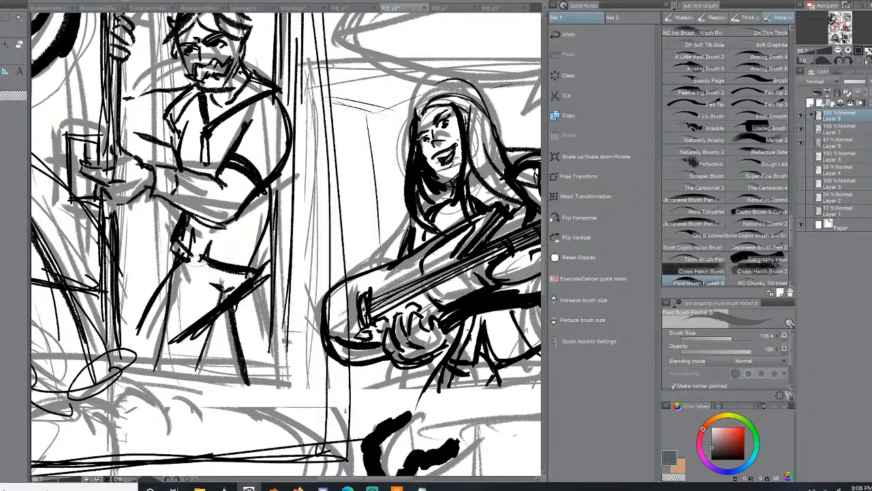
left_click_drag(203, 261, 251, 271)
mouse_move(205, 231)
left_mouse_down()
mouse_move(203, 260)
mouse_move(206, 249)
left_mouse_up()
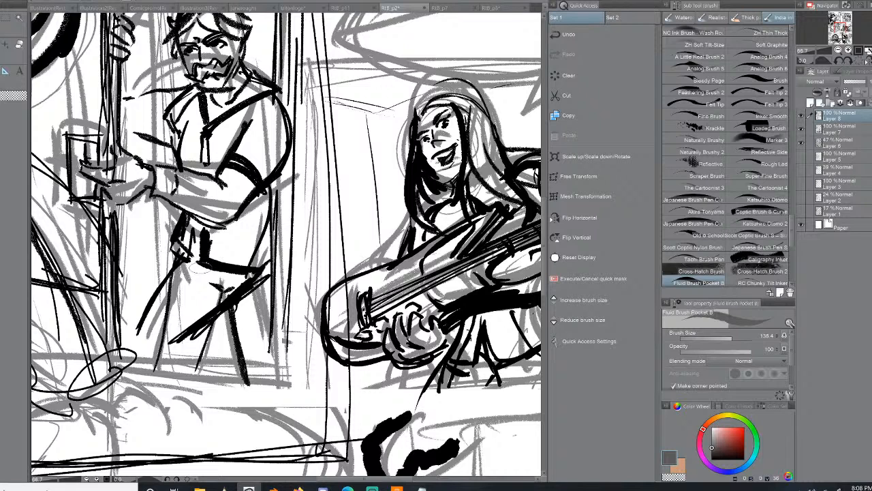
- Thicken the moustached man's leg outlines and add short fold strokes along the lower parts of his trousers
mouse_move(204, 317)
left_mouse_down()
mouse_move(155, 368)
mouse_move(268, 267)
left_mouse_up()
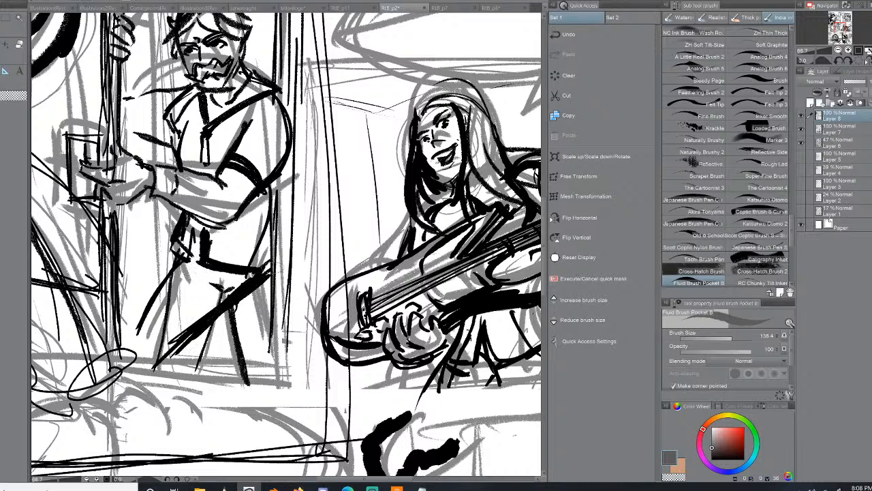
mouse_move(190, 262)
left_mouse_down()
mouse_move(124, 338)
mouse_move(146, 374)
left_mouse_up()
left_click_drag(179, 341, 184, 376)
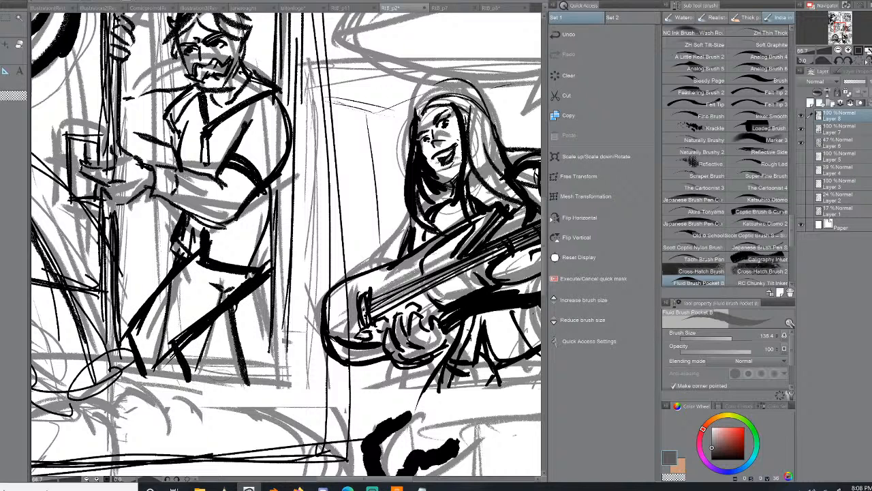
left_click_drag(197, 336, 204, 368)
left_click_drag(208, 335, 220, 372)
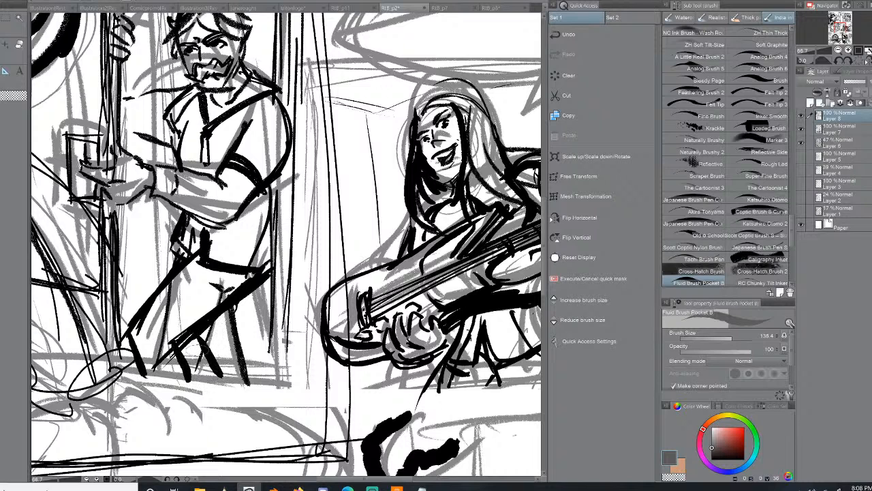
left_click_drag(191, 342, 212, 384)
left_click_drag(222, 319, 244, 378)
left_click_drag(236, 347, 269, 389)
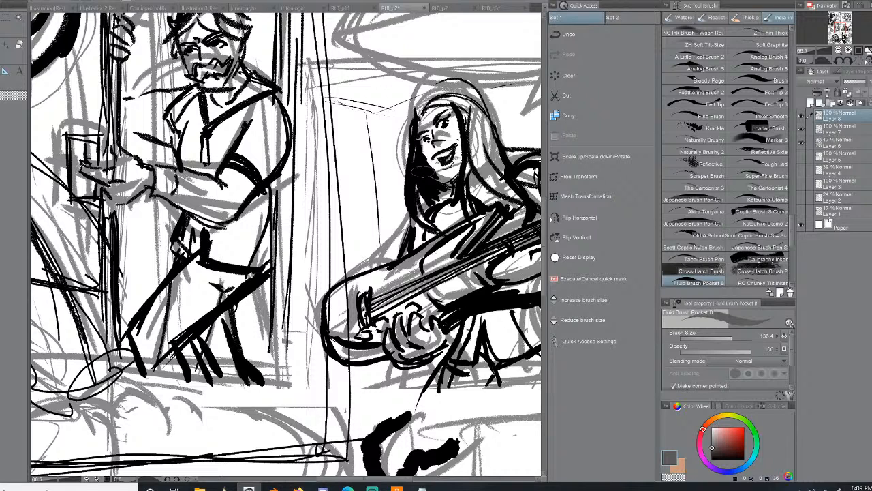
- Thicken the hair over the long-haired guitarist's crown and far side, and touch up the moustached man's shirt fold
mouse_move(413, 118)
left_mouse_down()
mouse_move(434, 102)
mouse_move(465, 103)
left_mouse_up()
mouse_move(424, 115)
left_mouse_down()
mouse_move(478, 95)
mouse_move(494, 112)
mouse_move(504, 145)
left_mouse_up()
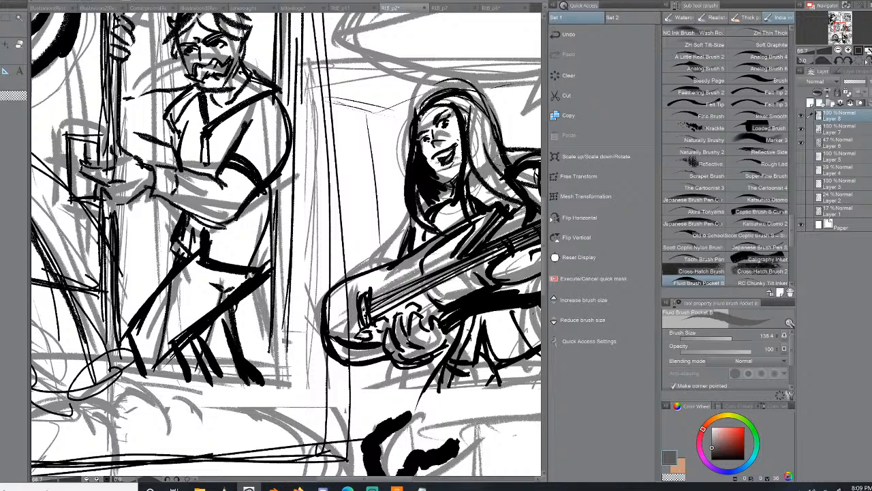
mouse_move(203, 233)
left_mouse_down()
mouse_move(180, 254)
mouse_move(198, 247)
left_mouse_up()
- In the lower panel, ink the long dark hair of the fringed figure down past the face and across the shoulder
left_click_drag(842, 25, 847, 35)
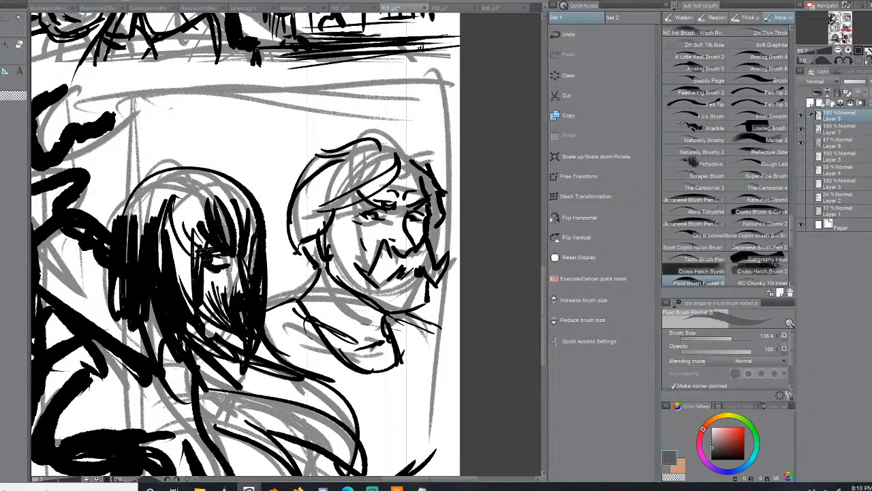
mouse_move(206, 237)
left_mouse_down()
mouse_move(206, 317)
mouse_move(273, 341)
left_mouse_up()
mouse_move(219, 332)
left_mouse_down()
mouse_move(307, 394)
mouse_move(225, 372)
mouse_move(321, 409)
mouse_move(300, 375)
mouse_move(325, 372)
left_mouse_up()
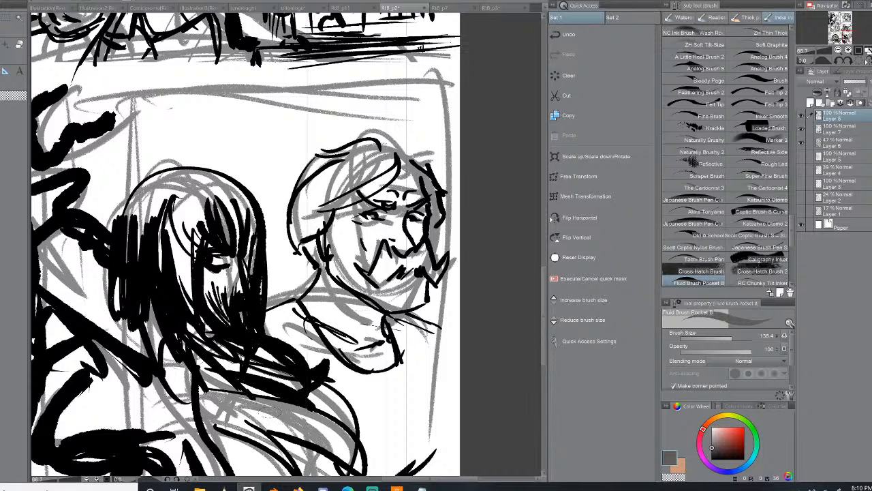
- Add sweeping dark strokes over the shoulder and upper arm of the fringed, long-haired figure
left_click_drag(190, 395, 299, 428)
left_click_drag(207, 395, 309, 430)
left_click_drag(284, 441, 317, 472)
left_click_drag(282, 442, 211, 447)
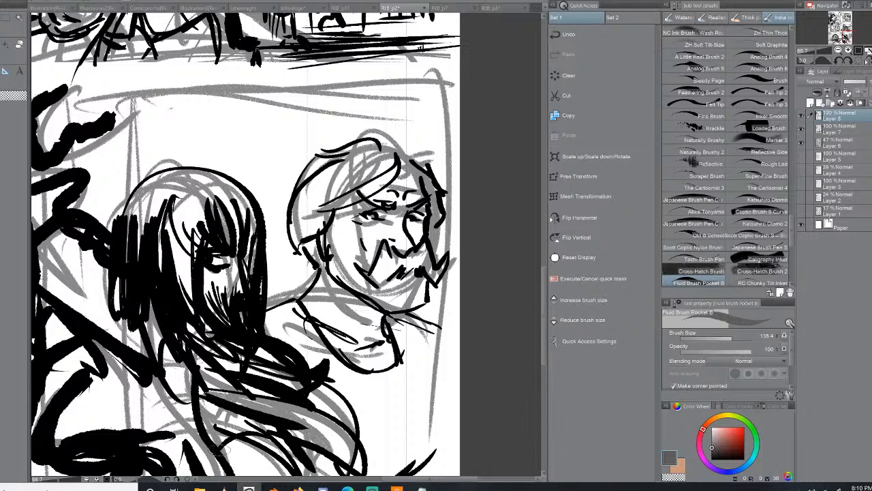
left_click_drag(276, 427, 218, 454)
left_click_drag(254, 443, 238, 455)
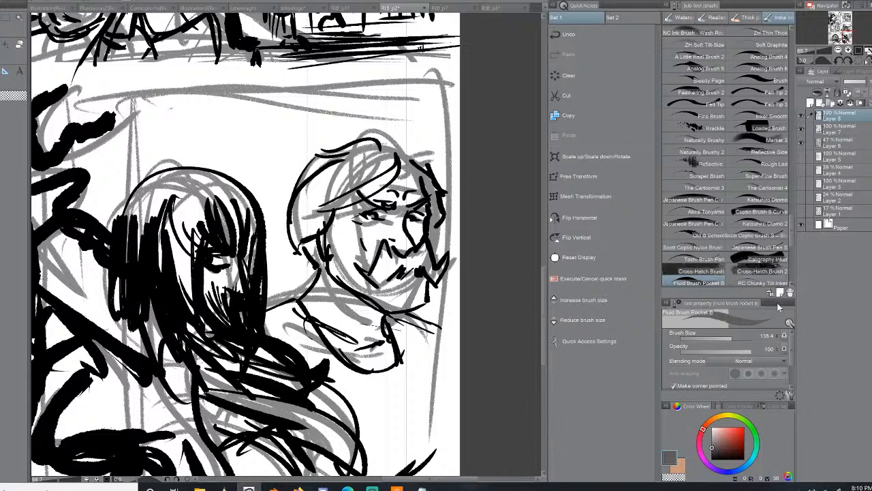
- On Layer 7, refine the long-haired figure's mouth and chin and darken the moustached man's eyes beside it
left_click(840, 134)
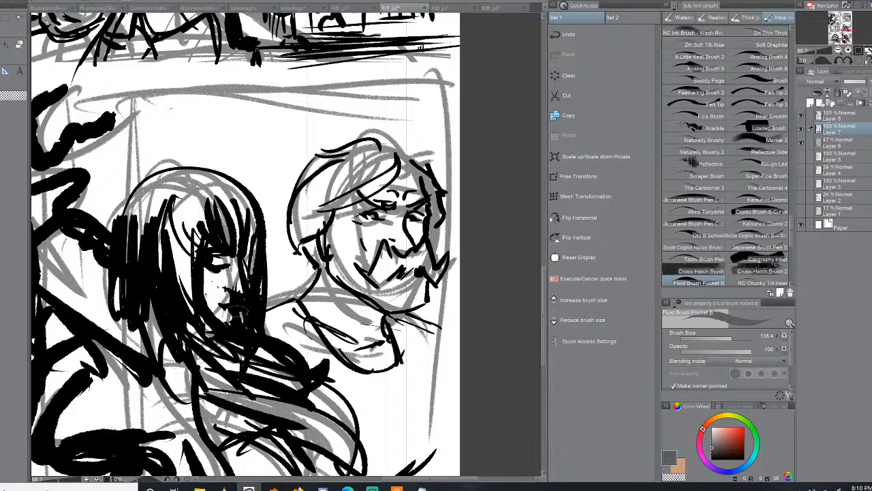
mouse_move(219, 299)
left_mouse_down()
mouse_move(216, 290)
mouse_move(210, 309)
mouse_move(234, 307)
left_mouse_up()
mouse_move(357, 216)
left_mouse_down()
mouse_move(365, 219)
mouse_move(356, 220)
left_mouse_up()
left_click_drag(408, 219, 415, 217)
- Fill the back of the moustached man's hair with solid black and add light touches around his eyes and forehead
left_click_drag(320, 199, 295, 236)
left_click_drag(356, 162, 293, 216)
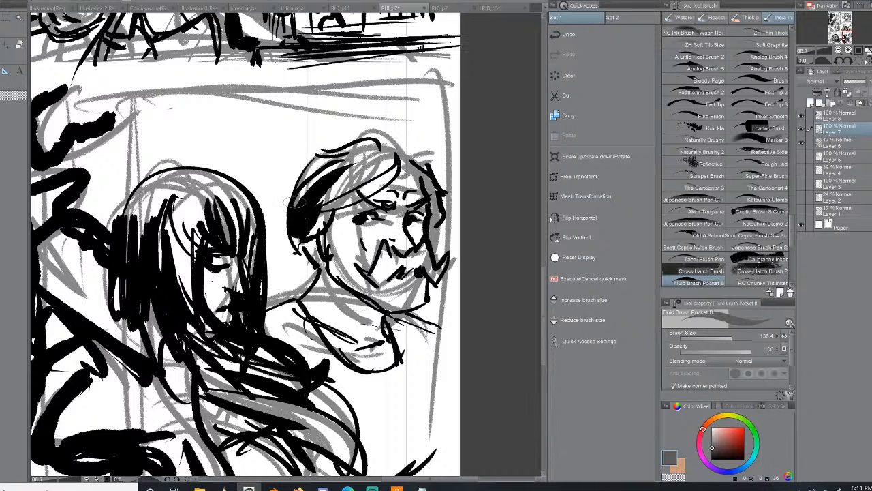
left_click_drag(315, 177, 293, 204)
left_click_drag(323, 158, 290, 194)
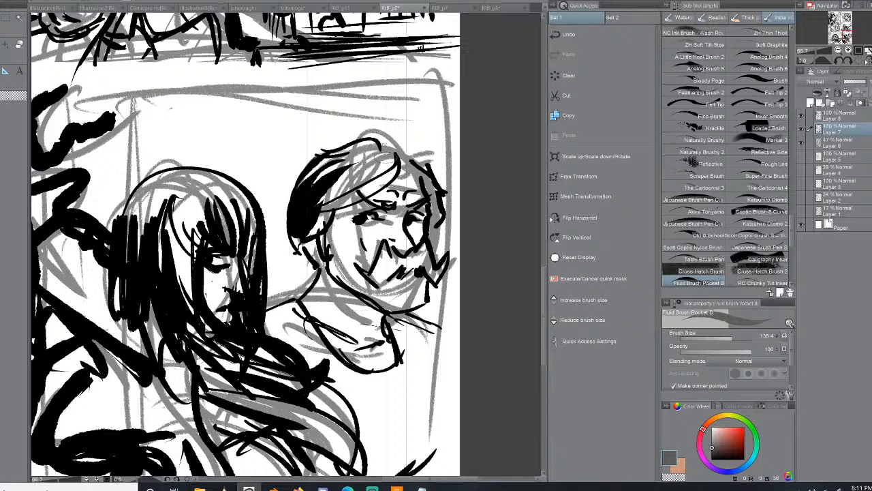
mouse_move(343, 231)
left_mouse_down()
mouse_move(356, 246)
mouse_move(364, 217)
mouse_move(423, 222)
mouse_move(428, 214)
left_mouse_up()
left_click_drag(396, 183, 413, 189)
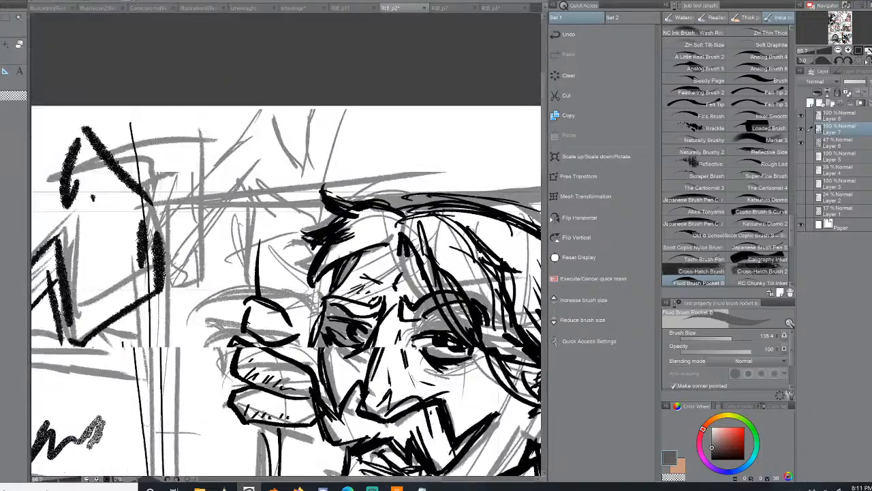
- Thicken the short-haired guitarist's sideburn and far-side hair, and ink the curved outer end of the guitar body
left_click_drag(327, 293, 285, 167)
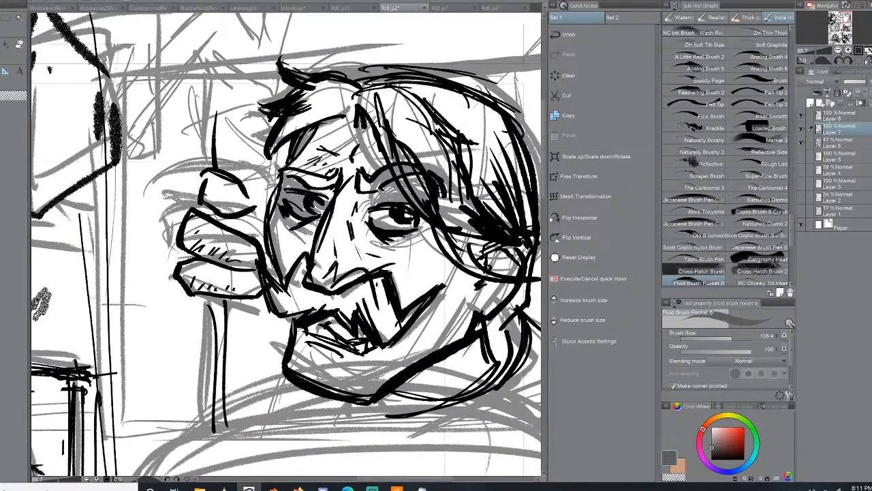
left_click_drag(218, 355, 386, 68)
left_click_drag(205, 437, 382, 22)
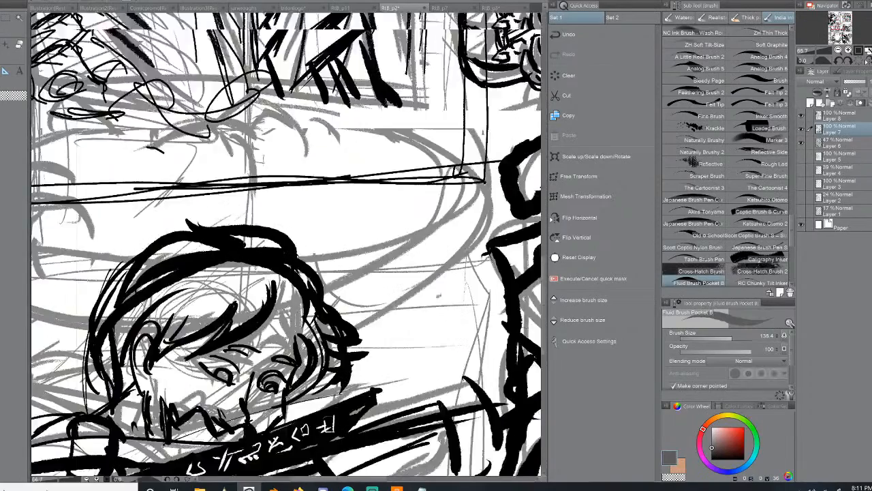
left_click_drag(286, 368, 297, 219)
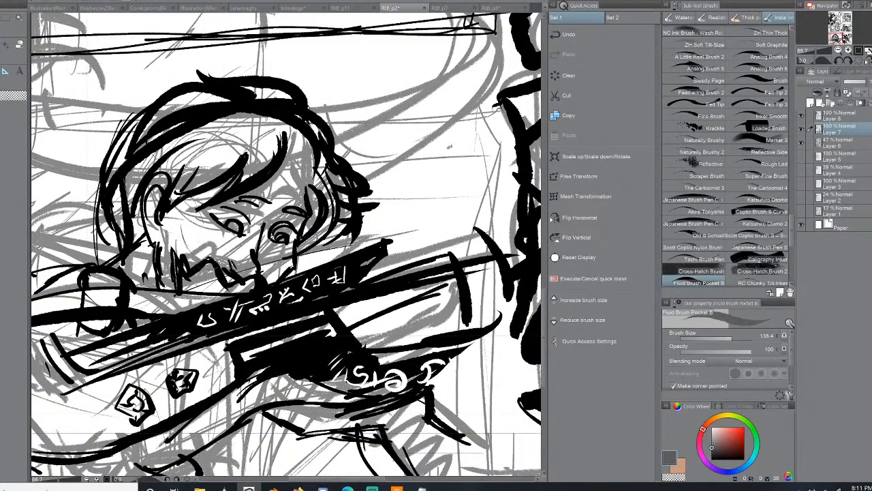
left_click_drag(152, 244, 150, 281)
left_click_drag(145, 233, 141, 202)
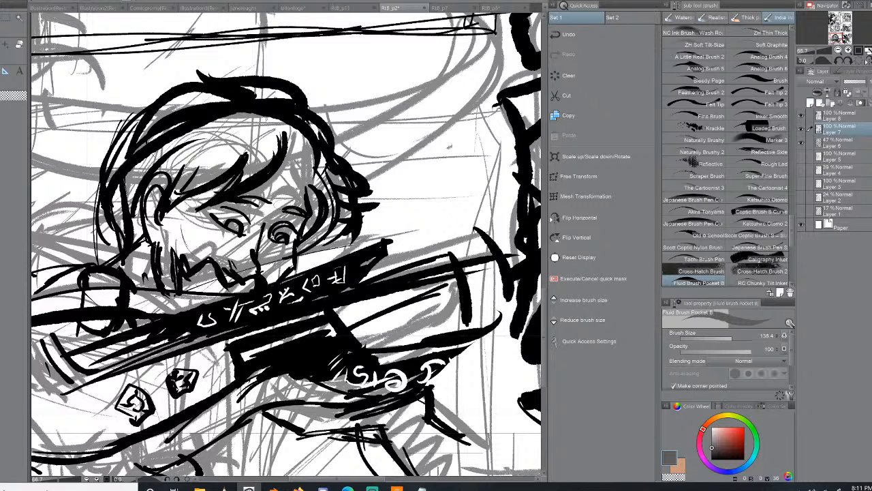
mouse_move(291, 163)
left_mouse_down()
mouse_move(333, 193)
mouse_move(366, 192)
mouse_move(346, 186)
left_mouse_up()
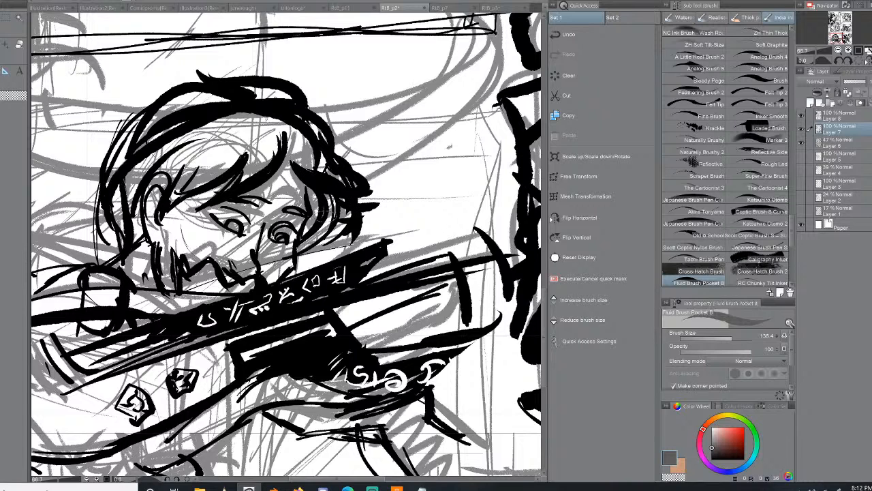
mouse_move(424, 392)
left_mouse_down()
mouse_move(491, 338)
mouse_move(492, 319)
left_mouse_up()
mouse_move(434, 383)
left_mouse_down()
mouse_move(478, 344)
mouse_move(480, 276)
left_mouse_up()
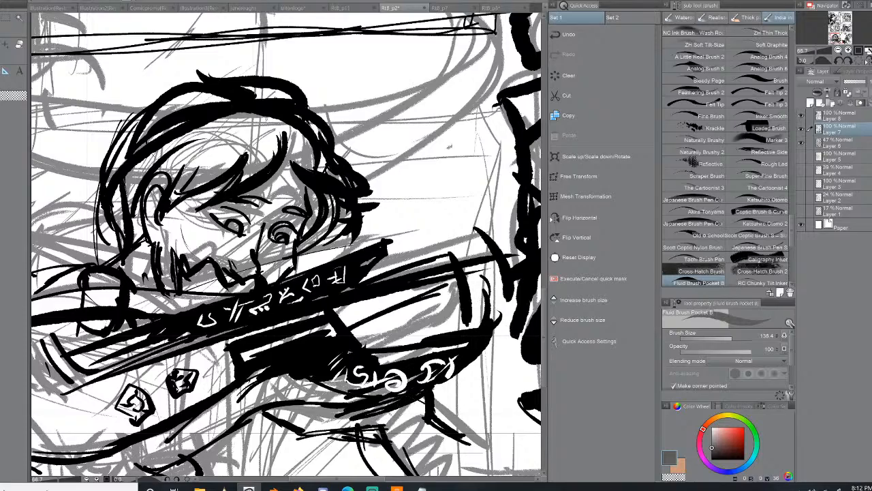
- Thicken the outer end and lower edge of the short-haired guitarist's guitar body with heavy black strokes
left_click_drag(844, 37, 843, 38)
left_click_drag(174, 406, 293, 364)
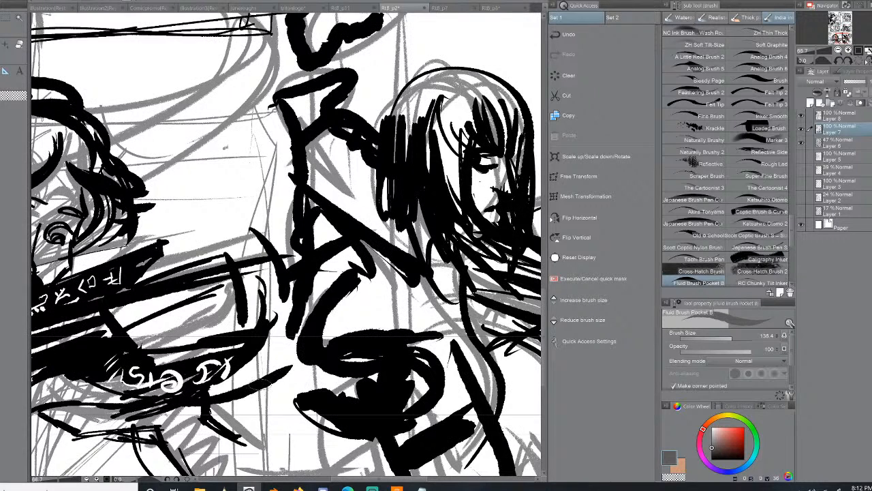
left_click_drag(278, 304, 261, 337)
mouse_move(252, 281)
left_mouse_down()
mouse_move(274, 280)
mouse_move(240, 278)
mouse_move(271, 277)
mouse_move(269, 328)
mouse_move(253, 343)
left_mouse_up()
left_click_drag(283, 302, 229, 386)
mouse_move(267, 340)
left_mouse_down()
mouse_move(202, 399)
mouse_move(281, 334)
mouse_move(243, 382)
mouse_move(300, 335)
mouse_move(246, 387)
left_mouse_up()
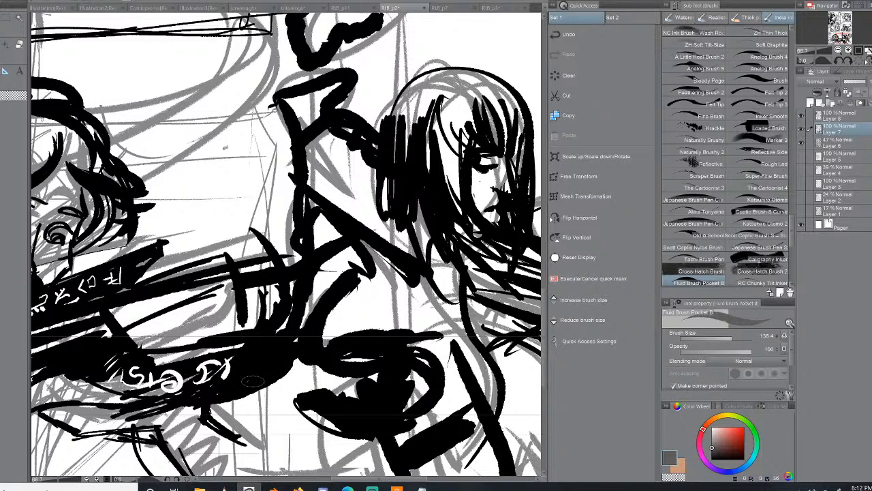
- Carve white highlights into the heavy black curved guitar body and lower bars beside the long-haired figure
left_click(715, 427)
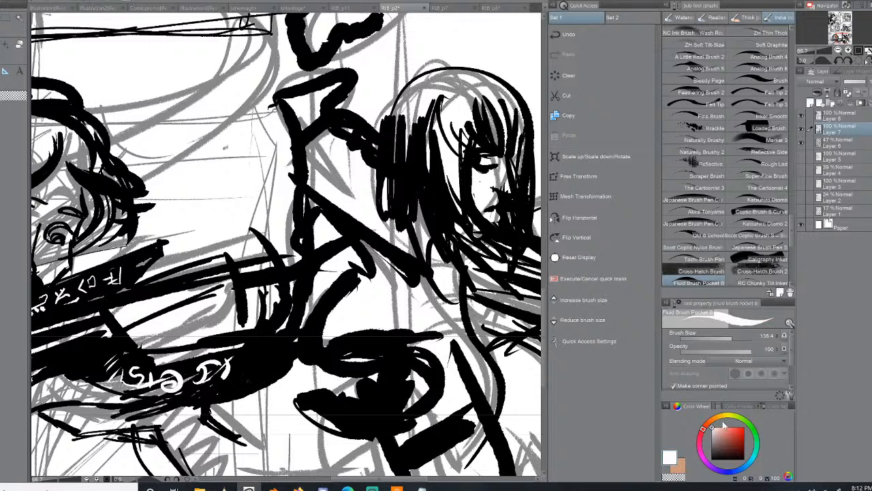
mouse_move(354, 280)
left_mouse_down()
mouse_move(304, 336)
mouse_move(345, 359)
mouse_move(413, 358)
left_mouse_up()
mouse_move(349, 368)
left_mouse_down()
mouse_move(420, 357)
mouse_move(375, 425)
left_mouse_up()
mouse_move(304, 407)
left_mouse_down()
mouse_move(344, 413)
mouse_move(427, 388)
left_mouse_up()
mouse_move(383, 441)
left_mouse_down()
mouse_move(410, 480)
mouse_move(429, 449)
mouse_move(481, 419)
left_mouse_up()
left_click_drag(458, 366, 522, 469)
left_click_drag(476, 407, 519, 468)
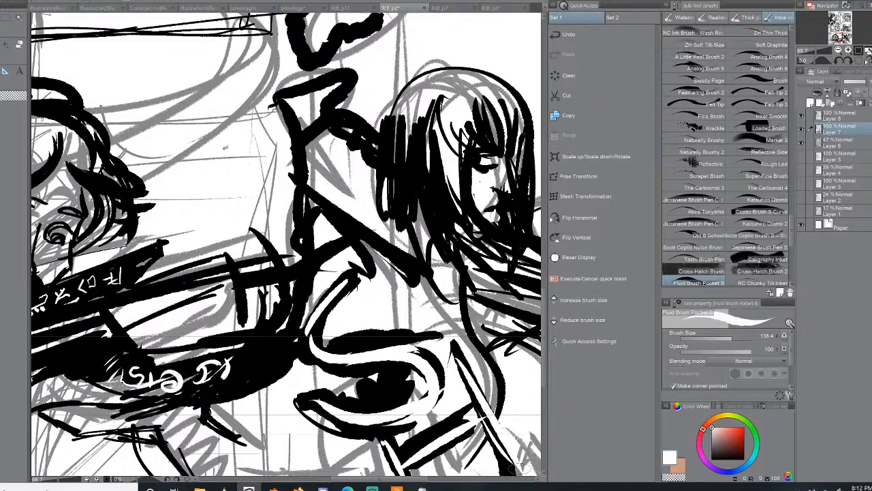
- Add white strokes through the black diagonal, upright and angular upper parts of the guitar beside the long-haired figure
mouse_move(338, 307)
left_mouse_down()
mouse_move(300, 291)
mouse_move(305, 196)
mouse_move(412, 271)
left_mouse_up()
left_click_drag(308, 268, 350, 240)
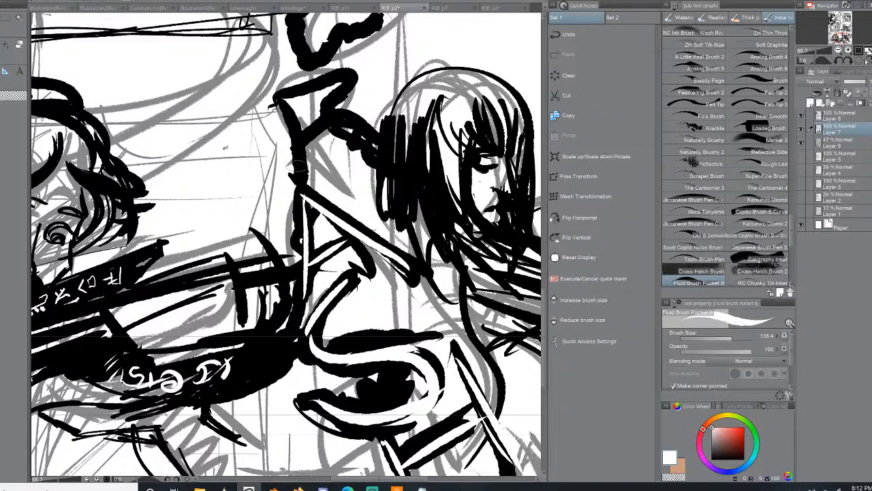
mouse_move(281, 97)
left_mouse_down()
mouse_move(296, 178)
mouse_move(292, 92)
mouse_move(342, 82)
mouse_move(310, 133)
left_mouse_up()
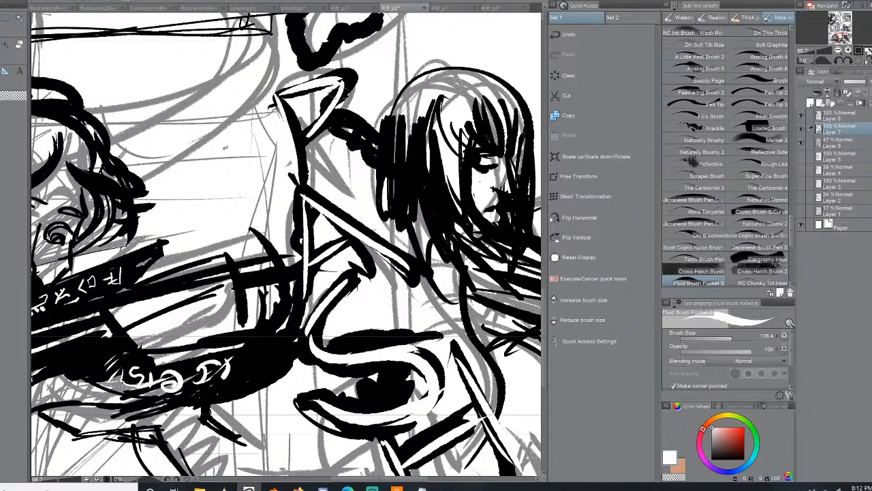
mouse_move(334, 95)
left_mouse_down()
mouse_move(302, 143)
mouse_move(377, 155)
left_mouse_up()
mouse_move(349, 123)
left_mouse_down()
mouse_move(378, 154)
mouse_move(341, 121)
mouse_move(384, 162)
left_mouse_up()
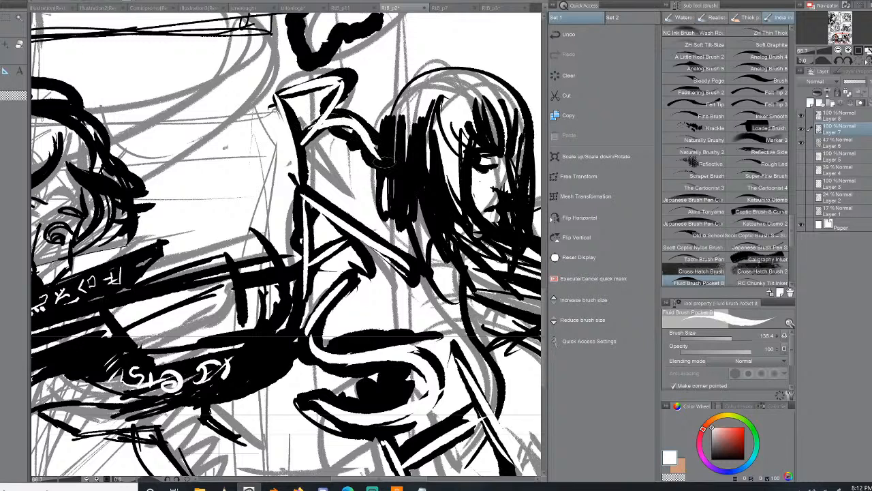
- Keep white as the drawing colour and carve a curved highlight inside the thick black hook above the long-haired figure's guitar
left_click(716, 443)
left_click(716, 439)
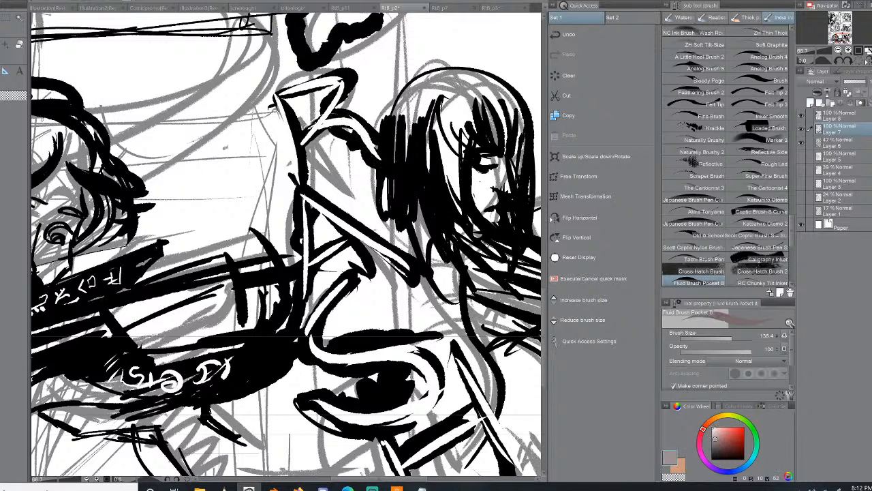
left_click_drag(715, 438, 710, 425)
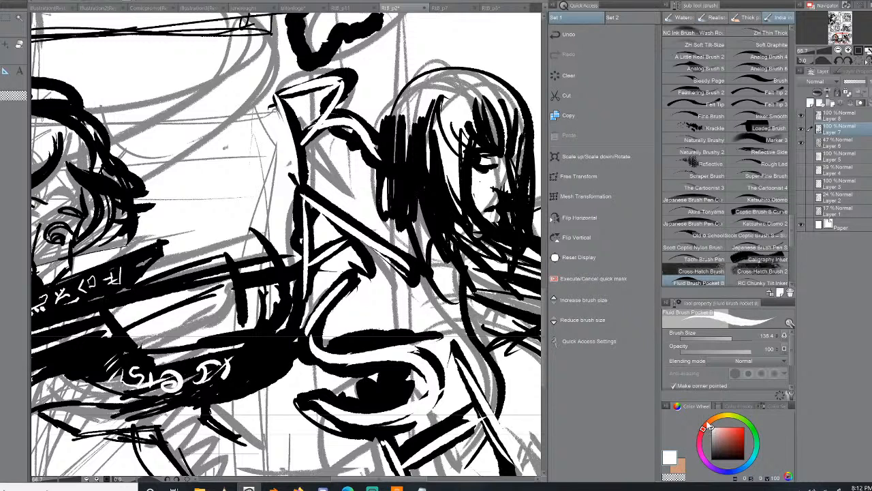
left_click(842, 34)
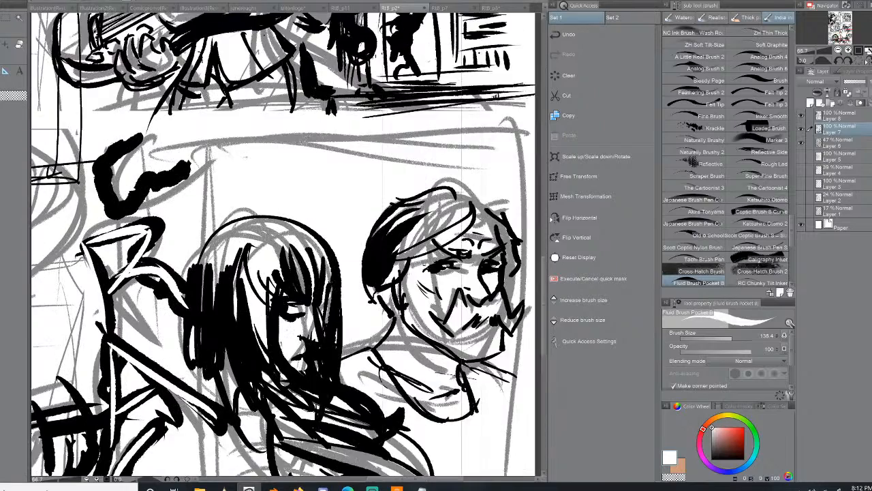
left_click_drag(843, 34, 840, 34)
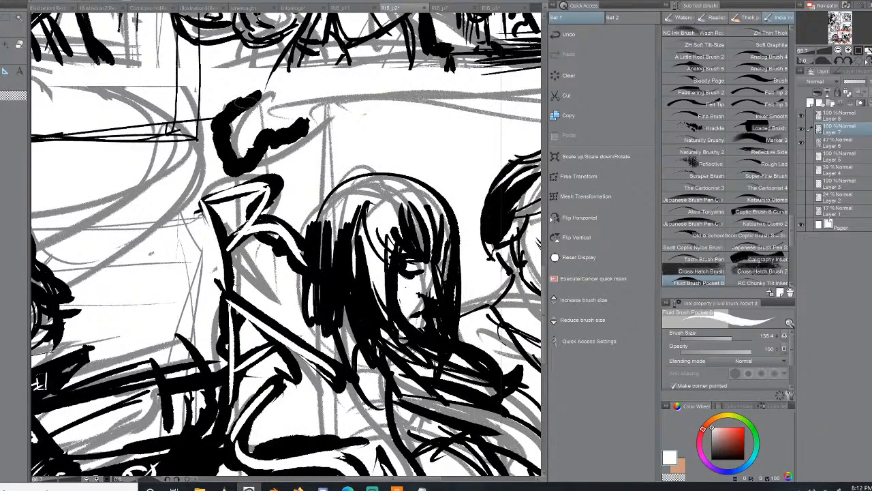
mouse_move(249, 101)
left_mouse_down()
mouse_move(224, 122)
mouse_move(251, 156)
left_mouse_up()
mouse_move(218, 132)
left_mouse_down()
mouse_move(251, 158)
mouse_move(261, 145)
mouse_move(244, 160)
mouse_move(251, 155)
left_mouse_up()
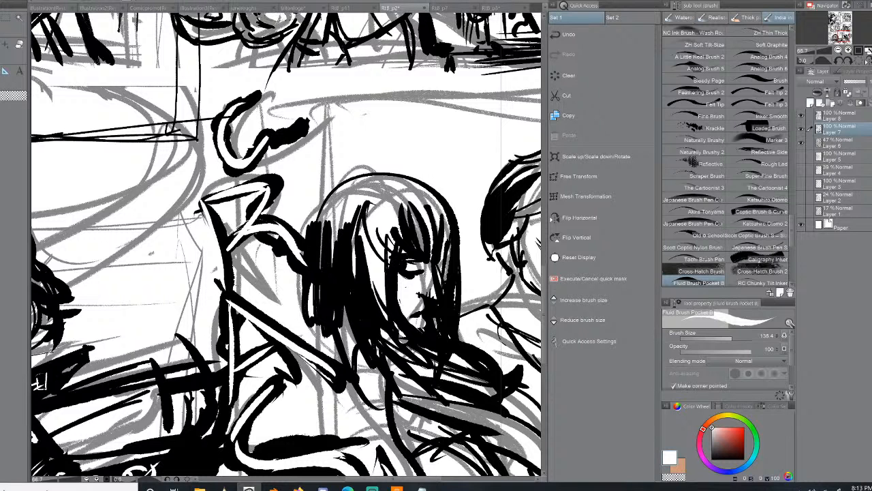
- Look over the Raising the Bard promo illustration and two other comic pages, and return to the page being inked
left_click(155, 10)
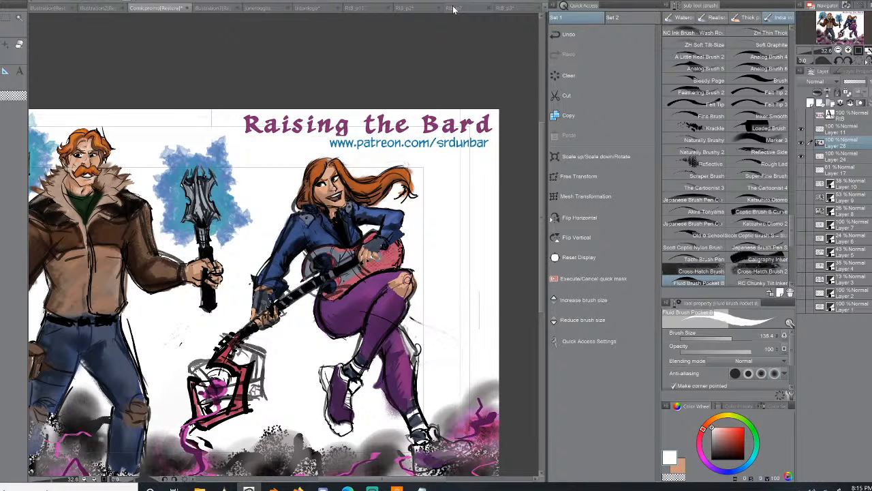
left_click(504, 8)
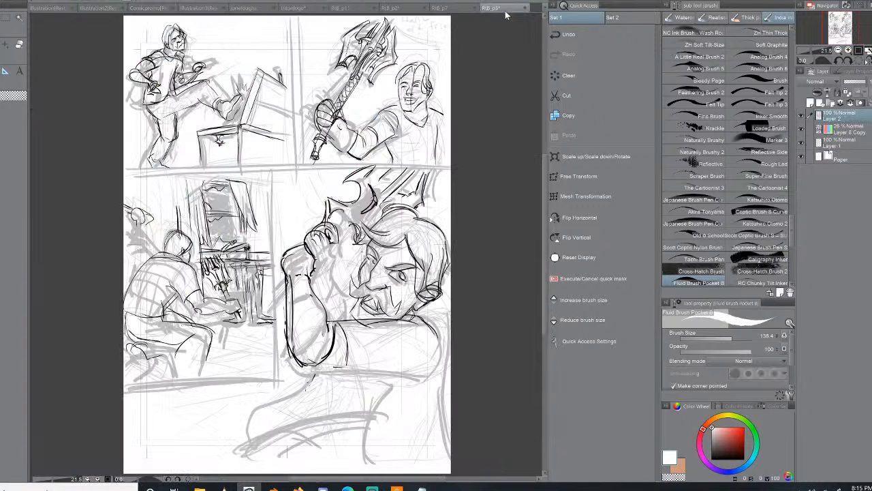
left_click(452, 10)
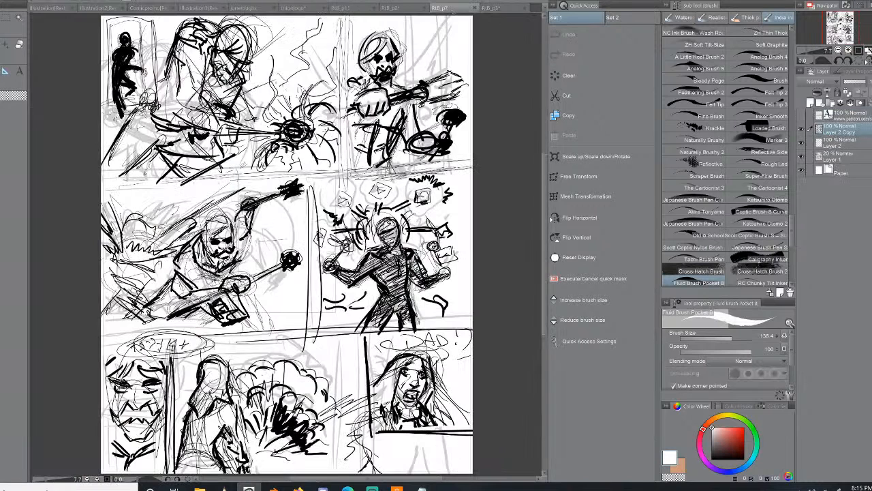
left_click(394, 8)
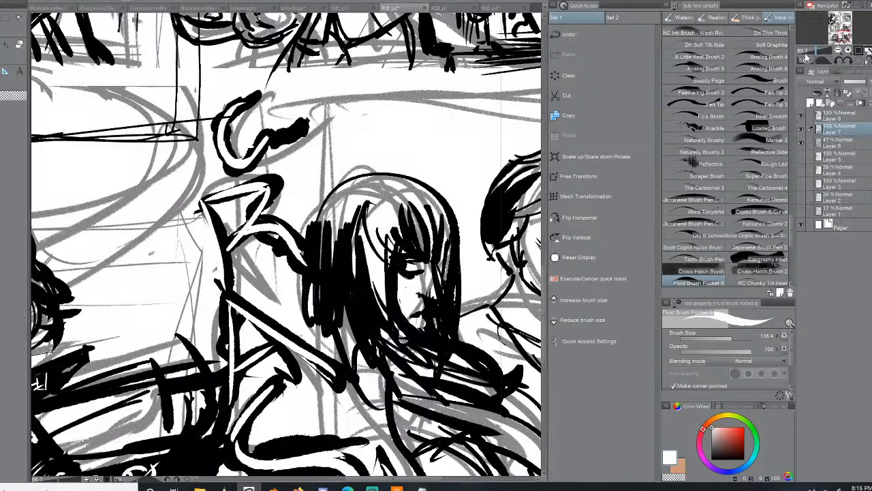
- Switch the colour to black and ink the legs of the large standing guitarist in the first panel
left_click(809, 52)
left_click(812, 53)
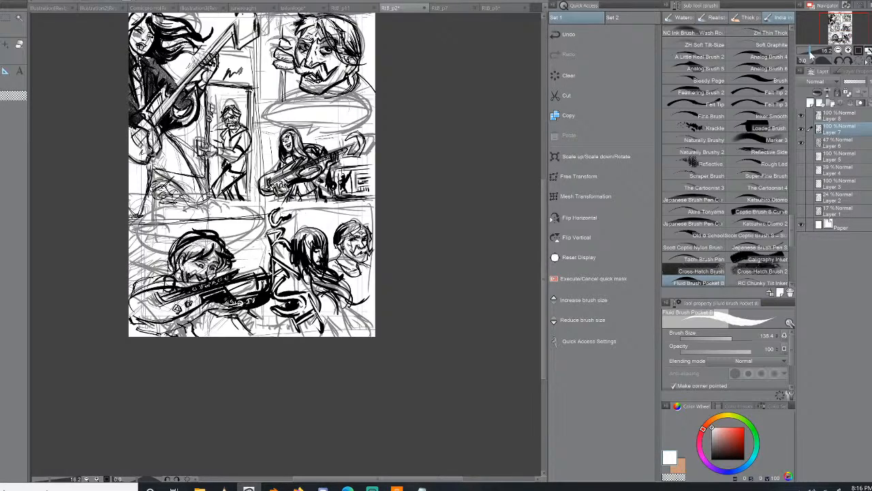
left_click_drag(838, 31, 835, 22)
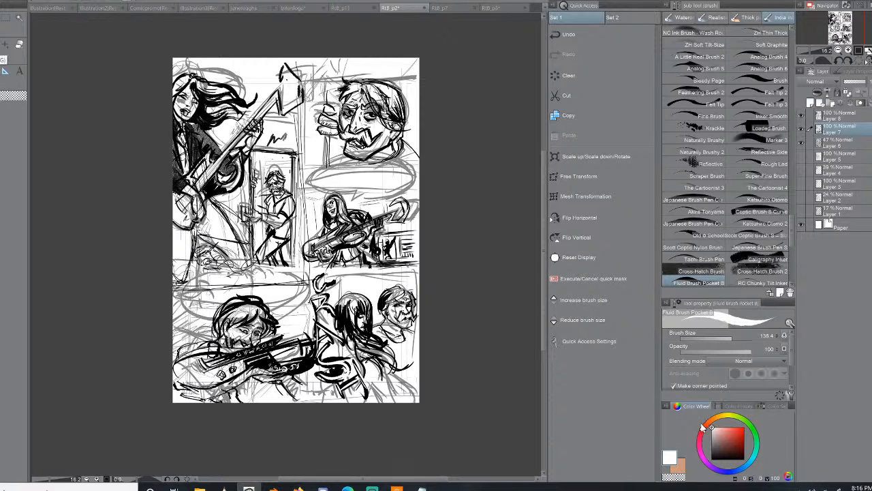
left_click(713, 457)
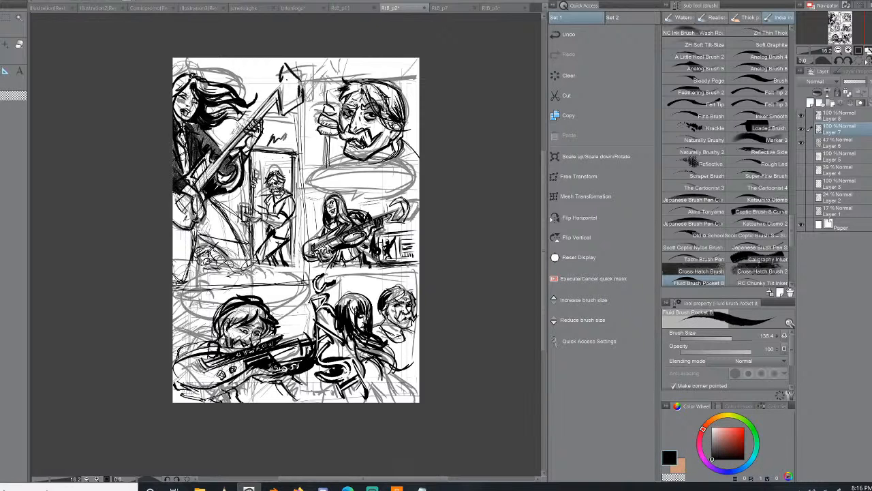
mouse_move(209, 256)
left_mouse_down()
mouse_move(195, 257)
mouse_move(227, 267)
mouse_move(210, 240)
mouse_move(236, 267)
mouse_move(262, 265)
left_mouse_up()
mouse_move(216, 202)
left_mouse_down()
mouse_move(261, 266)
mouse_move(232, 221)
mouse_move(253, 257)
left_mouse_up()
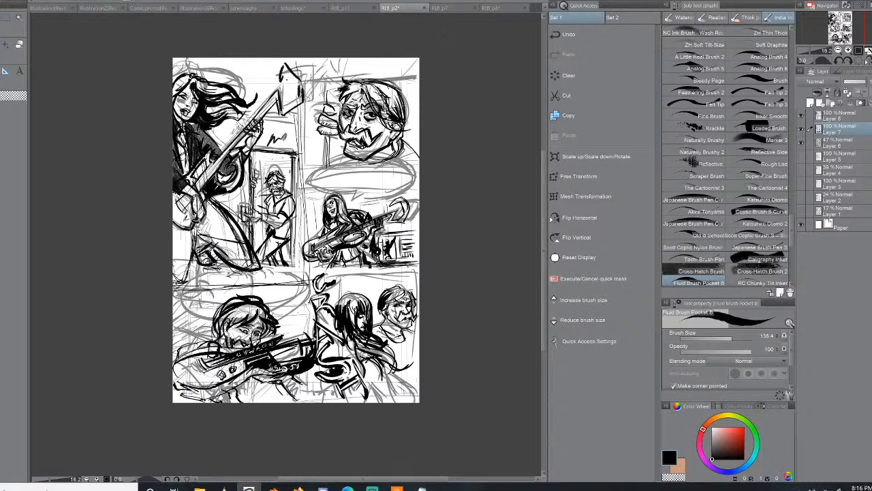
mouse_move(195, 236)
left_mouse_down()
mouse_move(248, 258)
mouse_move(201, 273)
mouse_move(222, 272)
mouse_move(195, 270)
mouse_move(221, 274)
mouse_move(196, 267)
left_mouse_up()
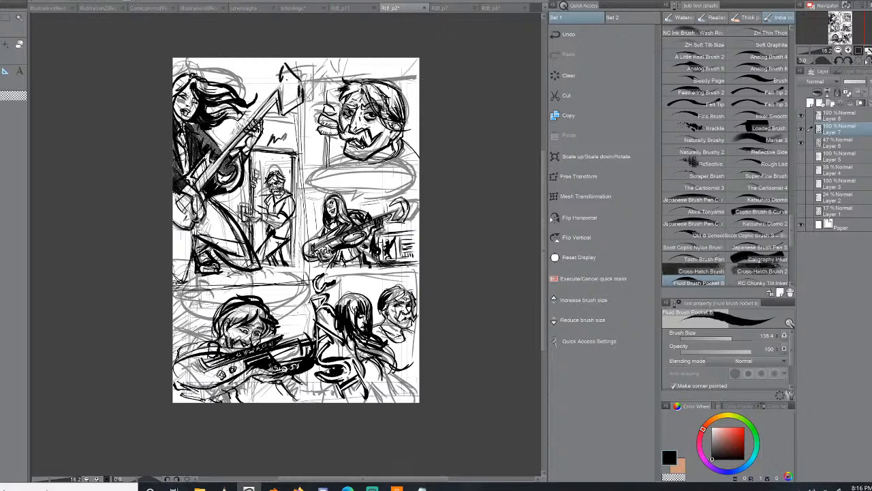
- Ink the ground and foot beneath the standing guitarist, and outline the speech balloon below with a tail
mouse_move(172, 287)
left_mouse_down()
mouse_move(196, 286)
mouse_move(191, 234)
mouse_move(196, 286)
mouse_move(194, 277)
mouse_move(213, 285)
mouse_move(282, 270)
mouse_move(278, 286)
mouse_move(236, 287)
left_mouse_up()
mouse_move(272, 274)
left_mouse_down()
mouse_move(236, 287)
mouse_move(244, 287)
left_mouse_up()
mouse_move(272, 277)
left_mouse_down()
mouse_move(263, 284)
mouse_move(289, 283)
left_mouse_up()
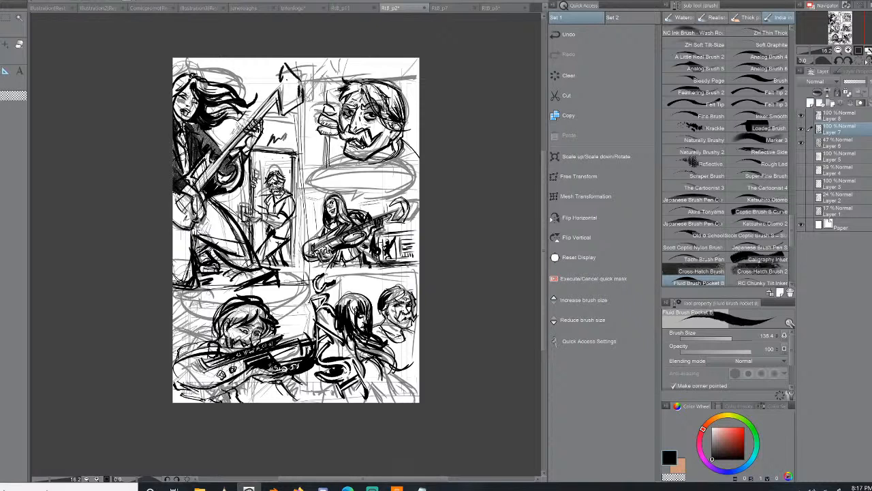
mouse_move(225, 282)
left_mouse_down()
mouse_move(165, 293)
mouse_move(298, 283)
left_mouse_up()
mouse_move(191, 269)
left_mouse_down()
mouse_move(206, 309)
mouse_move(173, 304)
mouse_move(276, 296)
mouse_move(194, 275)
left_mouse_up()
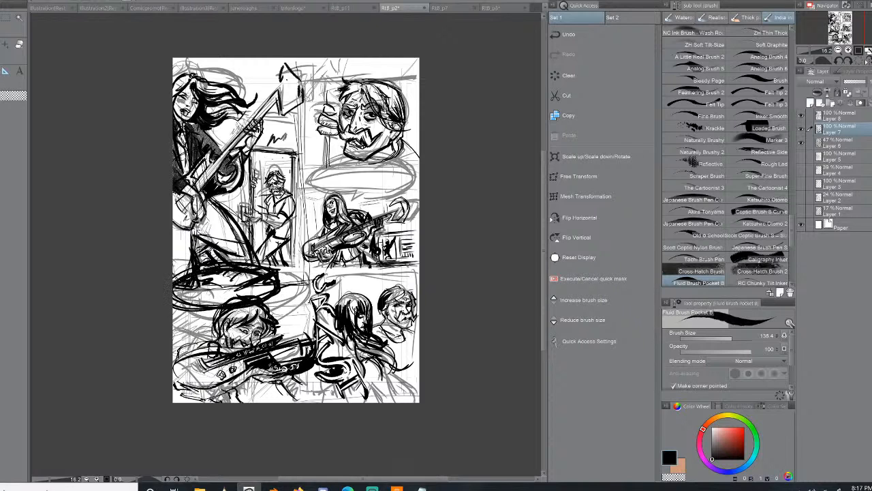
left_click_drag(197, 308, 203, 322)
- Darken the hooked tip and lower body of the guitar beside the long-haired figure in the last panel
mouse_move(327, 275)
left_mouse_down()
mouse_move(312, 289)
mouse_move(332, 286)
left_mouse_up()
key("ctrl+z")
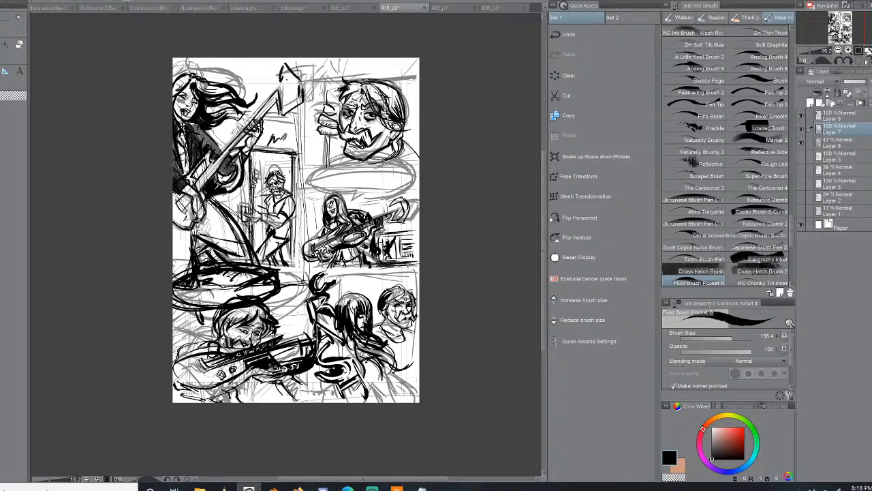
mouse_move(314, 364)
left_mouse_down()
mouse_move(345, 368)
mouse_move(337, 400)
mouse_move(345, 406)
mouse_move(346, 390)
mouse_move(380, 402)
mouse_move(376, 392)
left_mouse_up()
- Review the canvas size, resolution and colour settings for a new document, and close them without creating one
key("alt+f")
left_click(34, 6)
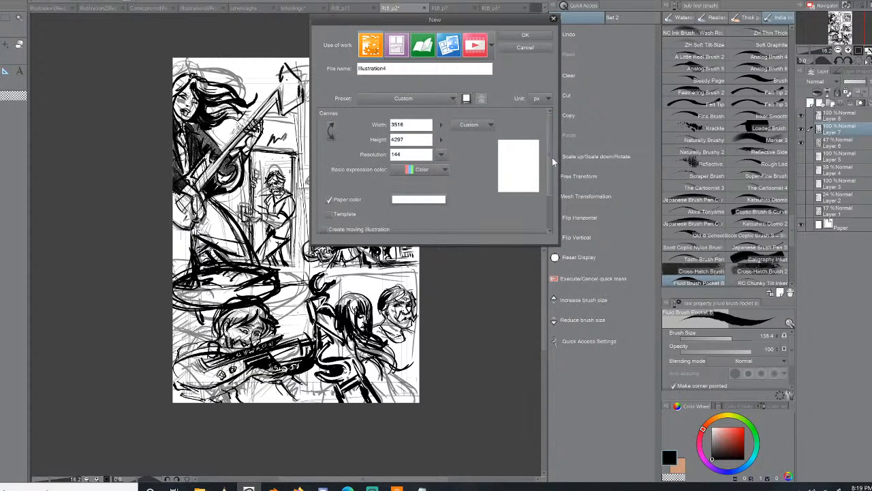
left_click_drag(548, 182, 547, 239)
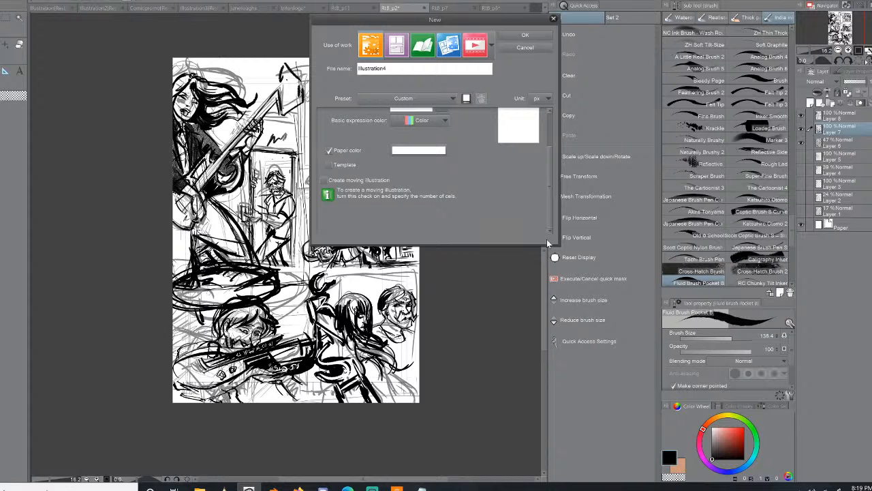
left_click(518, 48)
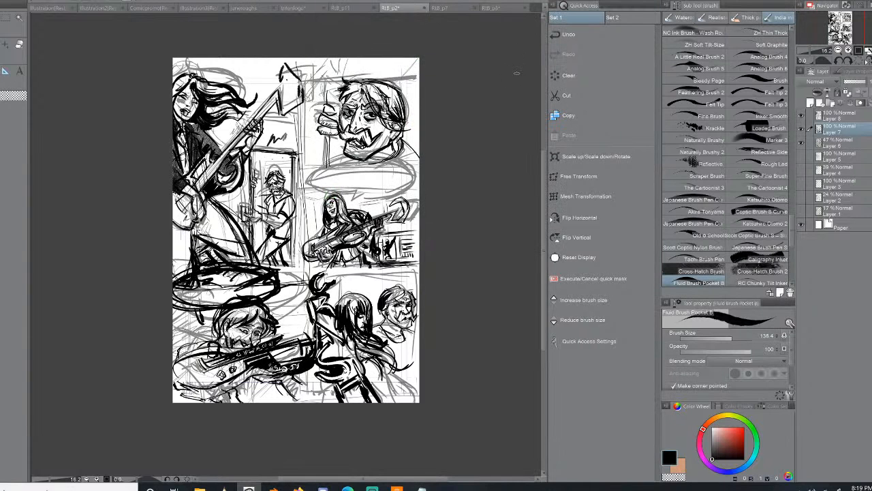